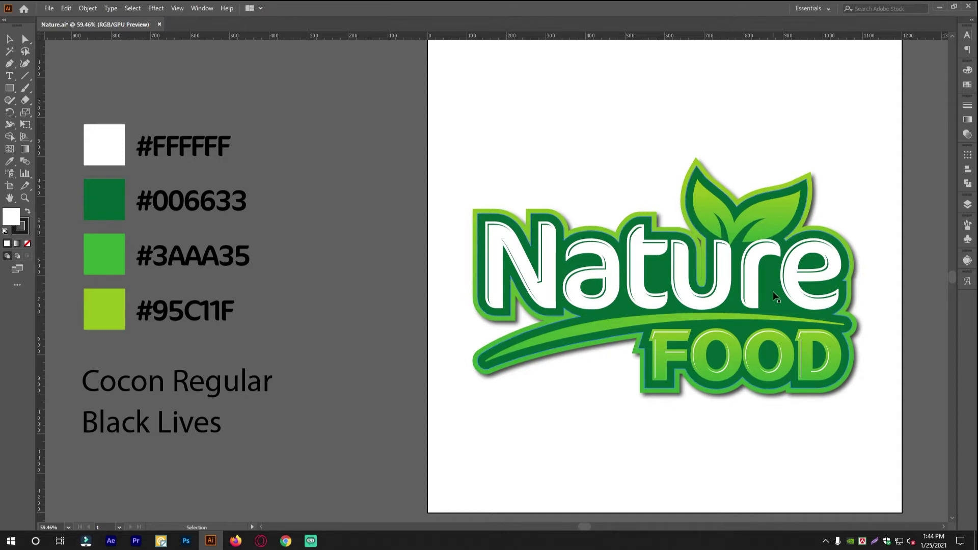
- Examine the finished Nature Food logo, the four colour swatches with their hex codes and the listed font names
{"action": "left_click_drag", "start_coordinate": [703, 308], "coordinate": [314, 308]}
{"action": "left_click_drag", "start_coordinate": [642, 306], "coordinate": [344, 283]}
{"action": "left_click_drag", "start_coordinate": [344, 283], "coordinate": [377, 301]}
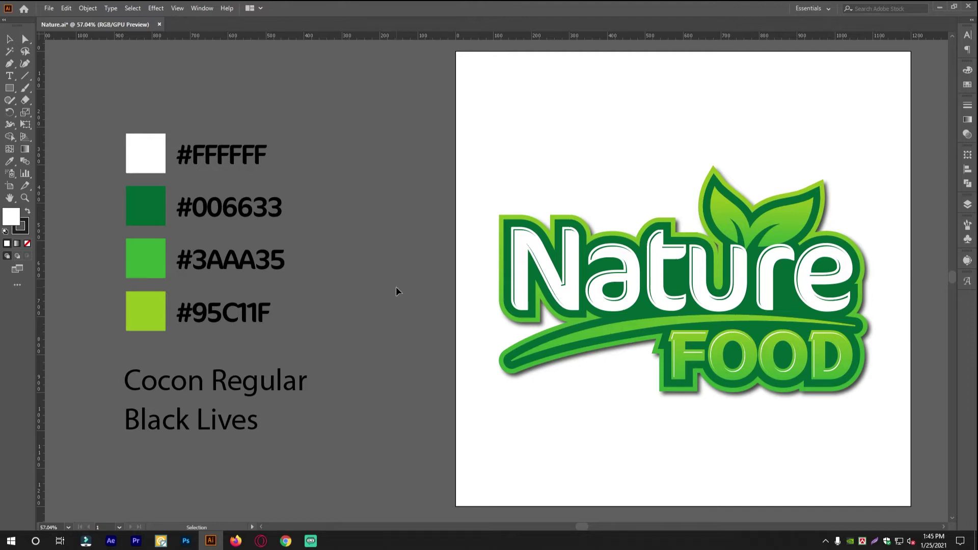
{"action": "left_click_drag", "start_coordinate": [434, 295], "coordinate": [537, 276]}
{"action": "scroll", "coordinate": [548, 276], "scroll_direction": "down", "scroll_amount": 1}
{"action": "left_click_drag", "start_coordinate": [593, 287], "coordinate": [570, 292]}
{"action": "left_click", "coordinate": [739, 293]}
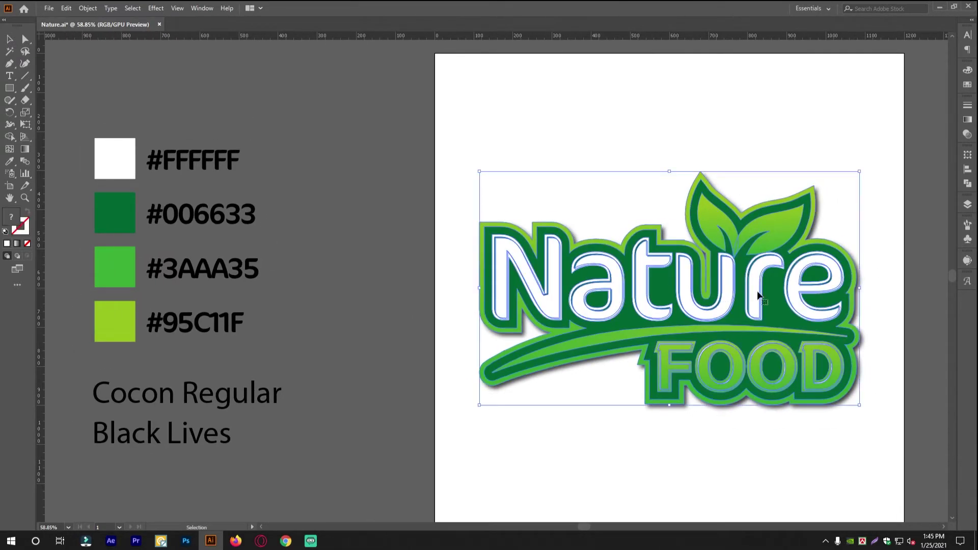
{"action": "left_click", "coordinate": [349, 278]}
{"action": "scroll", "coordinate": [584, 289], "scroll_direction": "right", "scroll_amount": 3}
{"action": "mouse_move", "coordinate": [627, 300]}
{"action": "left_mouse_down"}
{"action": "mouse_move", "coordinate": [638, 300]}
{"action": "mouse_move", "coordinate": [622, 299]}
{"action": "left_mouse_up"}
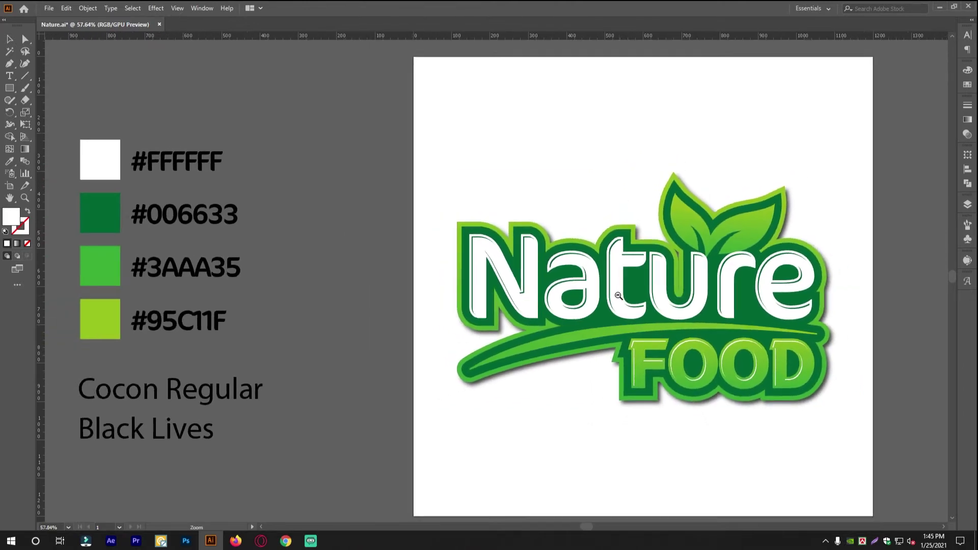
{"action": "left_click_drag", "start_coordinate": [522, 279], "coordinate": [565, 279]}
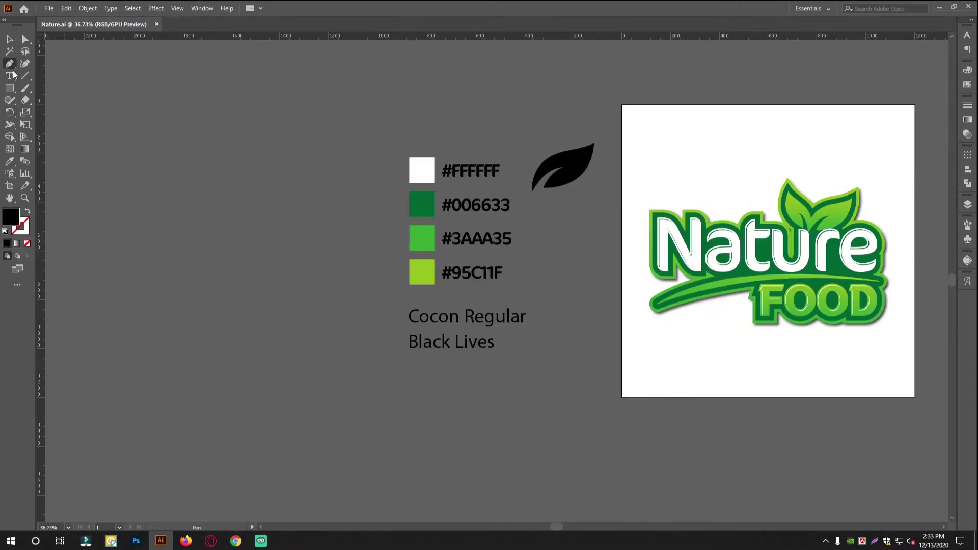
- Add the logo's first word as a text object on the empty canvas beside the swatches and enlarge it
{"action": "left_click", "coordinate": [10, 76]}
{"action": "left_click_drag", "start_coordinate": [122, 277], "coordinate": [215, 277]}
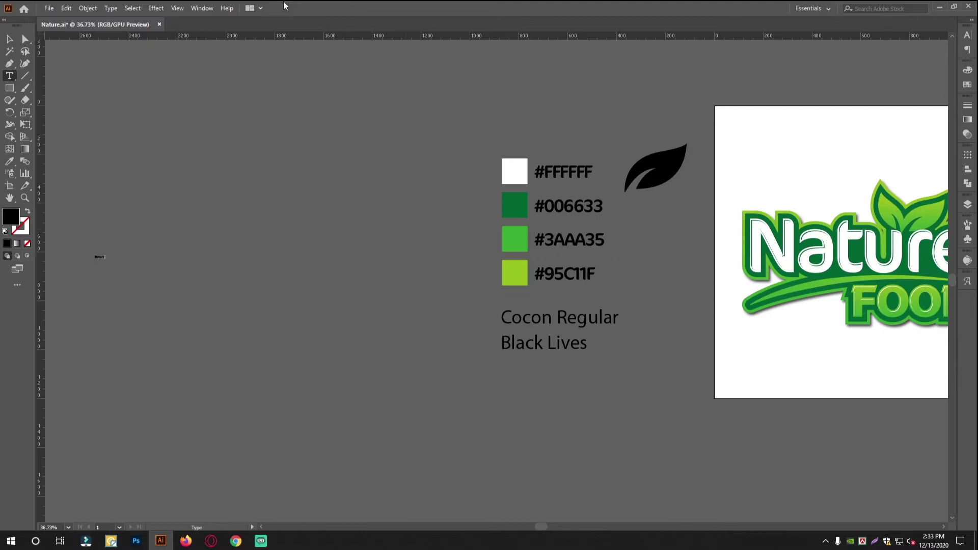
{"action": "key", "text": "Escape"}
{"action": "left_click_drag", "start_coordinate": [105, 257], "coordinate": [200, 238]}
- Replace the fourth letter of the word with "u" to spell "Nature"
{"action": "key", "text": "t"}
{"action": "double_click", "coordinate": [161, 241]}
{"action": "left_click", "coordinate": [163, 242]}
{"action": "left_click_drag", "start_coordinate": [159, 241], "coordinate": [152, 239]}
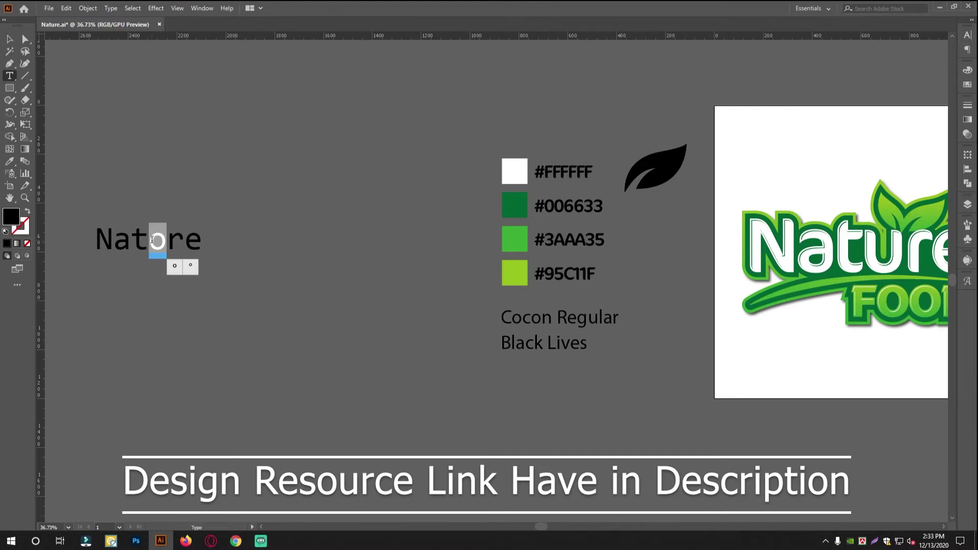
{"action": "type", "text": "u"}
{"action": "left_click", "coordinate": [10, 37]}
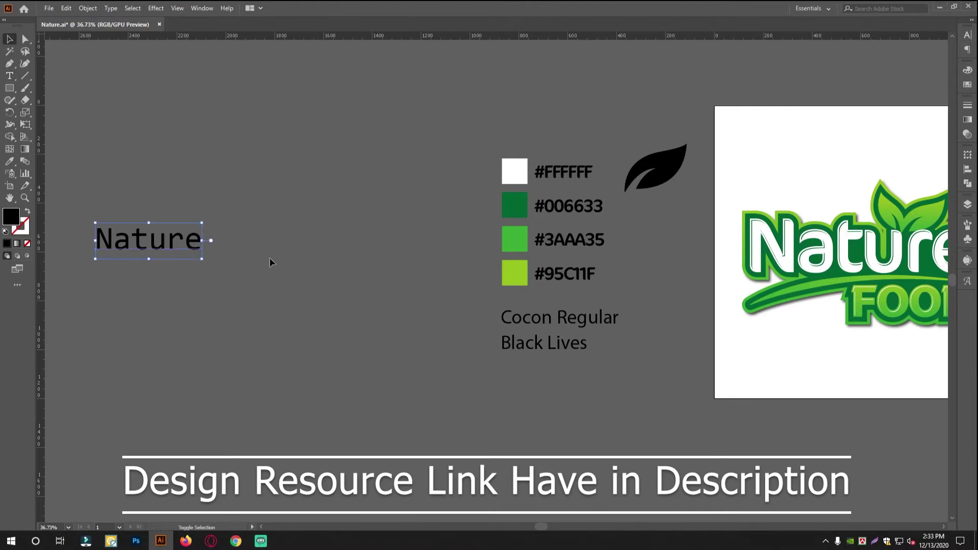
- Enlarge the Nature text and set its font to Cocon-Regular
{"action": "left_click_drag", "start_coordinate": [202, 242], "coordinate": [308, 242]}
{"action": "scroll", "coordinate": [321, 286], "scroll_direction": "down", "scroll_amount": 2}
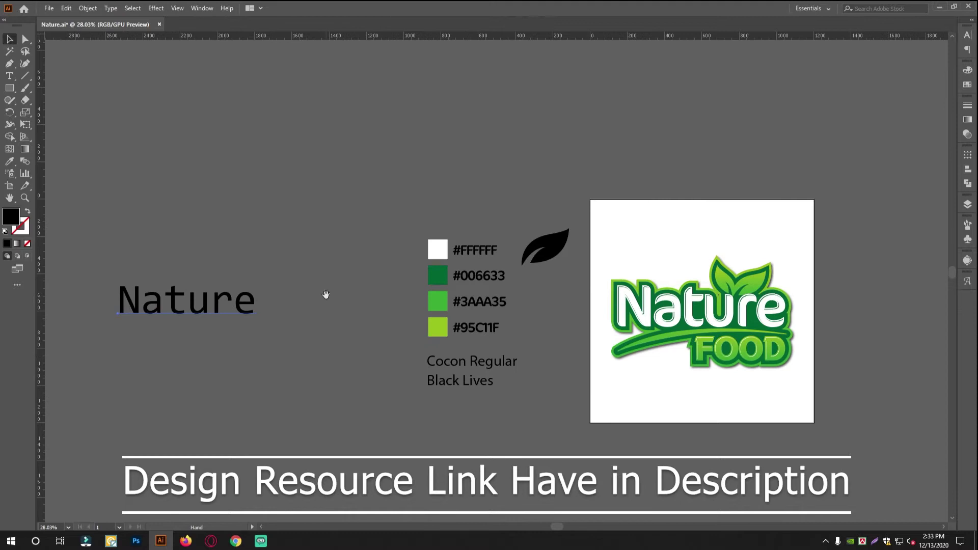
{"action": "left_click", "coordinate": [967, 36]}
{"action": "left_click", "coordinate": [918, 47]}
{"action": "type", "text": "con"}
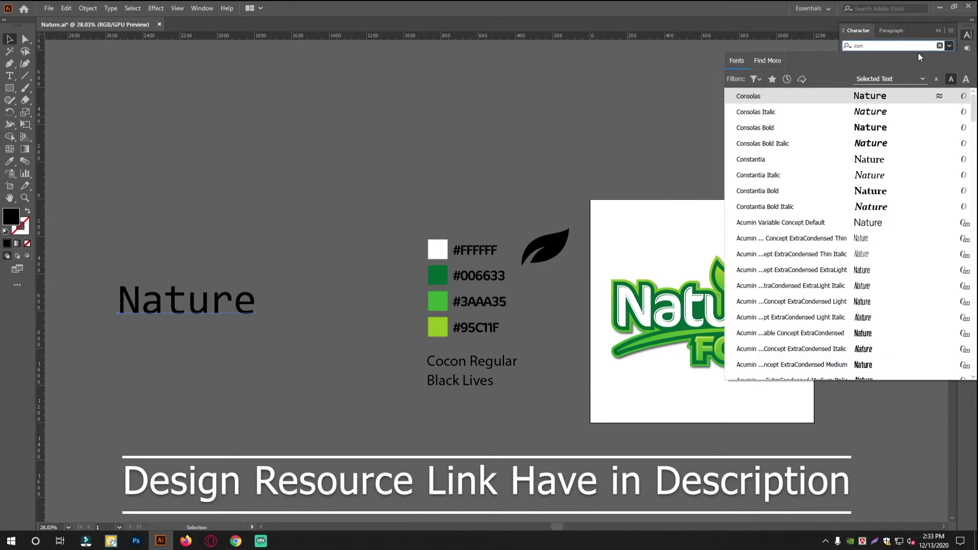
{"action": "key", "text": "BackSpace"}
{"action": "type", "text": "con"}
{"action": "key", "text": "Return"}
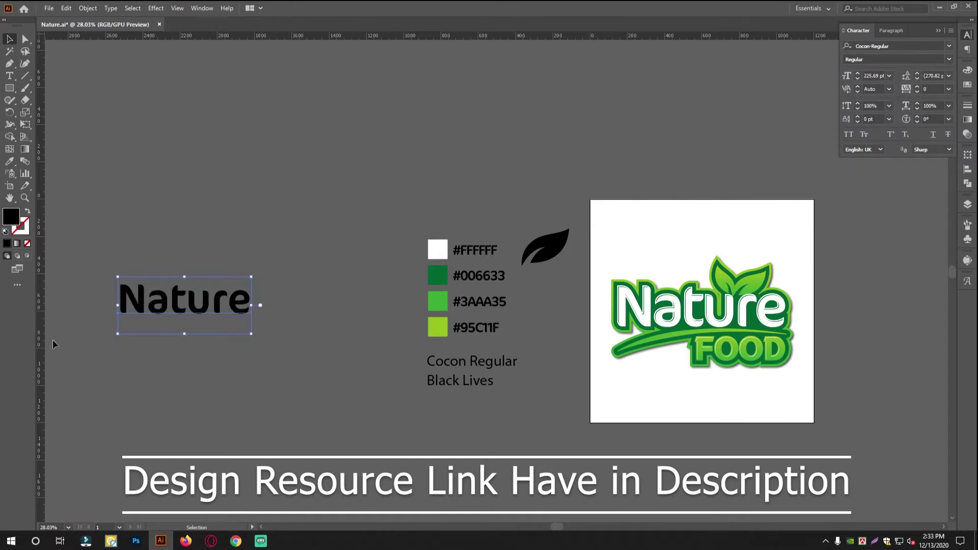
- Scale the Nature text up to about 554 pt and place it on the empty canvas below the swatches
{"action": "left_click_drag", "start_coordinate": [253, 306], "coordinate": [350, 305]}
{"action": "left_click_drag", "start_coordinate": [293, 344], "coordinate": [350, 294]}
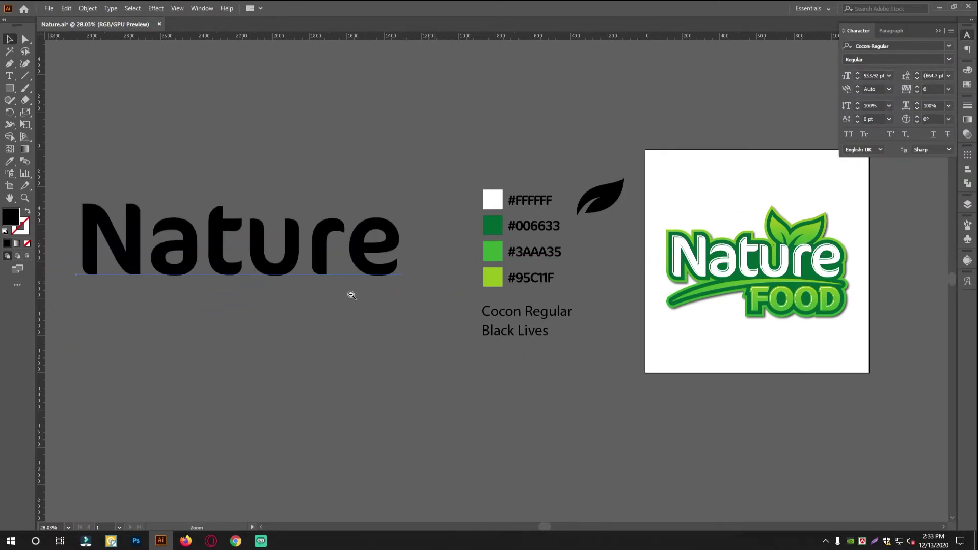
{"action": "scroll", "coordinate": [362, 295], "scroll_direction": "down", "scroll_amount": 2}
{"action": "left_click_drag", "start_coordinate": [282, 266], "coordinate": [296, 444]}
{"action": "left_click_drag", "start_coordinate": [476, 462], "coordinate": [508, 357]}
{"action": "mouse_move", "coordinate": [347, 373]}
{"action": "left_mouse_down"}
{"action": "mouse_move", "coordinate": [377, 369]}
{"action": "mouse_move", "coordinate": [393, 434]}
{"action": "mouse_move", "coordinate": [354, 387]}
{"action": "left_mouse_up"}
{"action": "left_click_drag", "start_coordinate": [540, 387], "coordinate": [526, 384]}
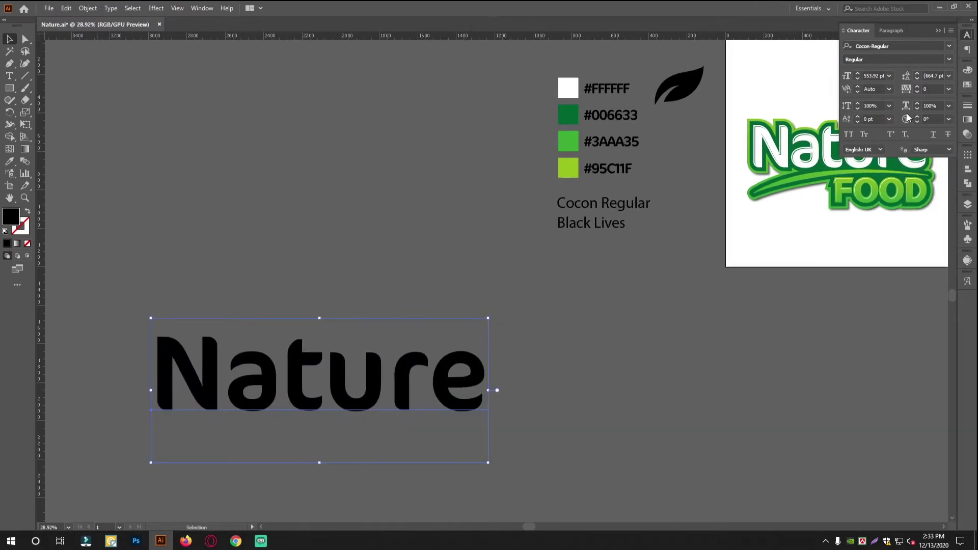
- Tighten the tracking of the Nature text to -50
{"action": "left_click", "coordinate": [919, 91]}
{"action": "left_click", "coordinate": [919, 91]}
{"action": "left_click", "coordinate": [919, 91]}
{"action": "left_click", "coordinate": [919, 91]}
{"action": "left_click", "coordinate": [919, 90]}
{"action": "left_click", "coordinate": [519, 407]}
{"action": "left_click_drag", "start_coordinate": [519, 407], "coordinate": [524, 407]}
{"action": "mouse_move", "coordinate": [457, 384]}
{"action": "left_mouse_down"}
{"action": "mouse_move", "coordinate": [482, 395]}
{"action": "mouse_move", "coordinate": [469, 392]}
{"action": "left_mouse_up"}
{"action": "left_click_drag", "start_coordinate": [664, 345], "coordinate": [660, 358]}
{"action": "left_click_drag", "start_coordinate": [376, 371], "coordinate": [383, 371]}
{"action": "mouse_move", "coordinate": [409, 364]}
{"action": "left_mouse_down"}
{"action": "mouse_move", "coordinate": [413, 354]}
{"action": "mouse_move", "coordinate": [409, 367]}
{"action": "left_mouse_up"}
{"action": "left_click_drag", "start_coordinate": [249, 408], "coordinate": [256, 408]}
{"action": "left_click_drag", "start_coordinate": [373, 388], "coordinate": [339, 394]}
{"action": "mouse_move", "coordinate": [375, 384]}
{"action": "left_mouse_down"}
{"action": "mouse_move", "coordinate": [365, 383]}
{"action": "mouse_move", "coordinate": [395, 386]}
{"action": "mouse_move", "coordinate": [359, 393]}
{"action": "left_mouse_up"}
{"action": "left_click_drag", "start_coordinate": [337, 398], "coordinate": [349, 375]}
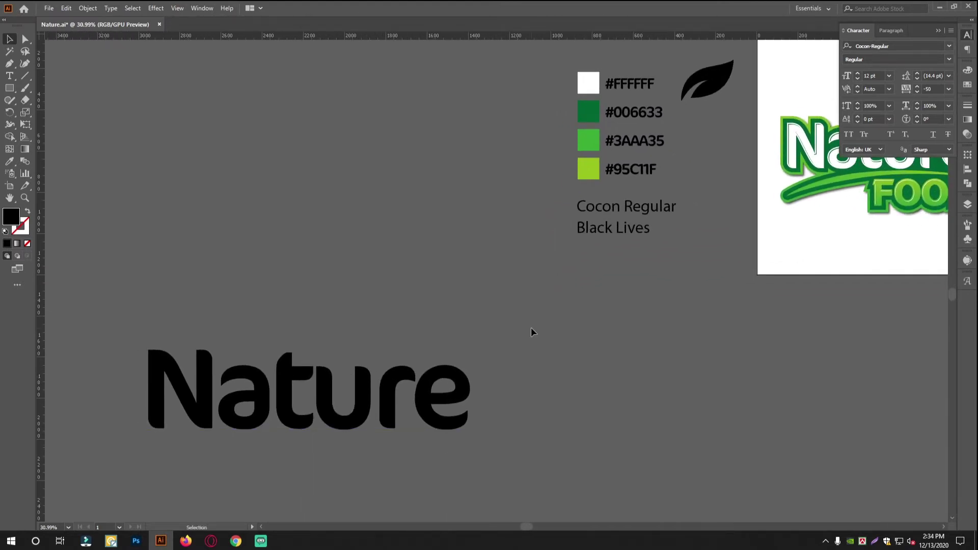
{"action": "left_click", "coordinate": [365, 373]}
{"action": "left_click_drag", "start_coordinate": [482, 416], "coordinate": [479, 404]}
{"action": "left_click_drag", "start_coordinate": [472, 403], "coordinate": [447, 404]}
{"action": "left_click_drag", "start_coordinate": [352, 398], "coordinate": [342, 426]}
- Move the black leaf shape from beside the swatches to above the Nature text and enlarge it slightly
{"action": "left_click", "coordinate": [520, 376]}
{"action": "left_click", "coordinate": [689, 129]}
{"action": "left_click_drag", "start_coordinate": [946, 178], "coordinate": [871, 235]}
{"action": "left_click_drag", "start_coordinate": [465, 362], "coordinate": [528, 311]}
{"action": "left_click", "coordinate": [468, 375]}
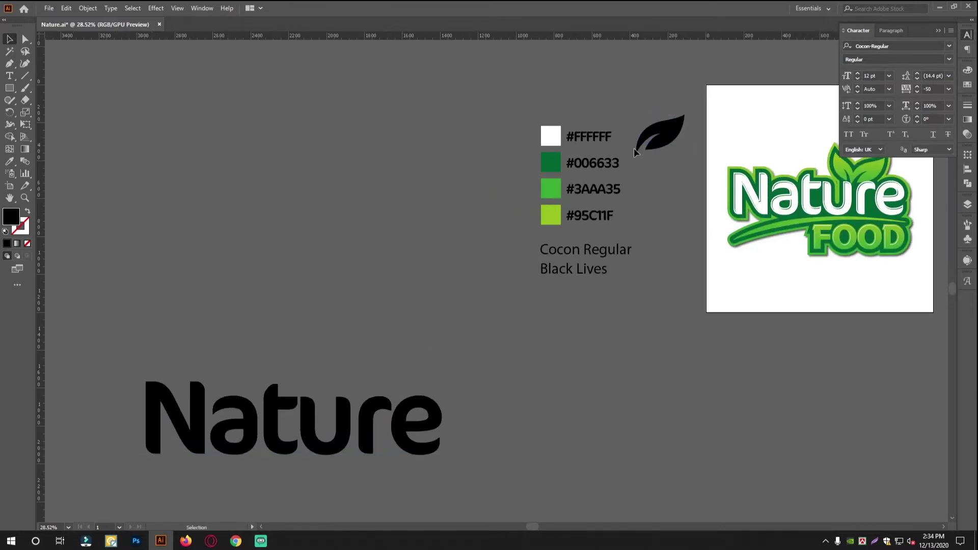
{"action": "left_click_drag", "start_coordinate": [668, 133], "coordinate": [380, 330]}
{"action": "left_click_drag", "start_coordinate": [372, 368], "coordinate": [397, 357]}
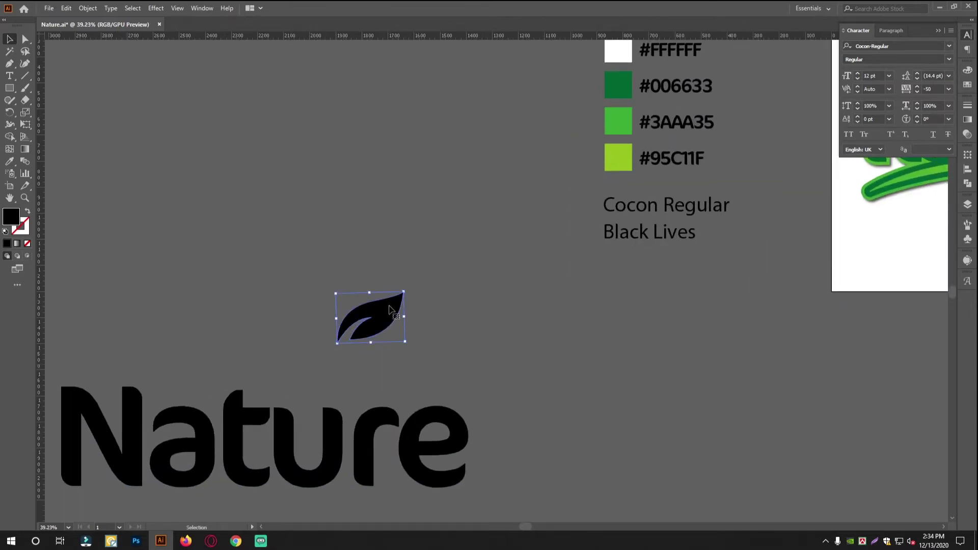
{"action": "left_click_drag", "start_coordinate": [404, 292], "coordinate": [428, 283]}
{"action": "left_click", "coordinate": [358, 379]}
{"action": "left_click_drag", "start_coordinate": [358, 372], "coordinate": [408, 333]}
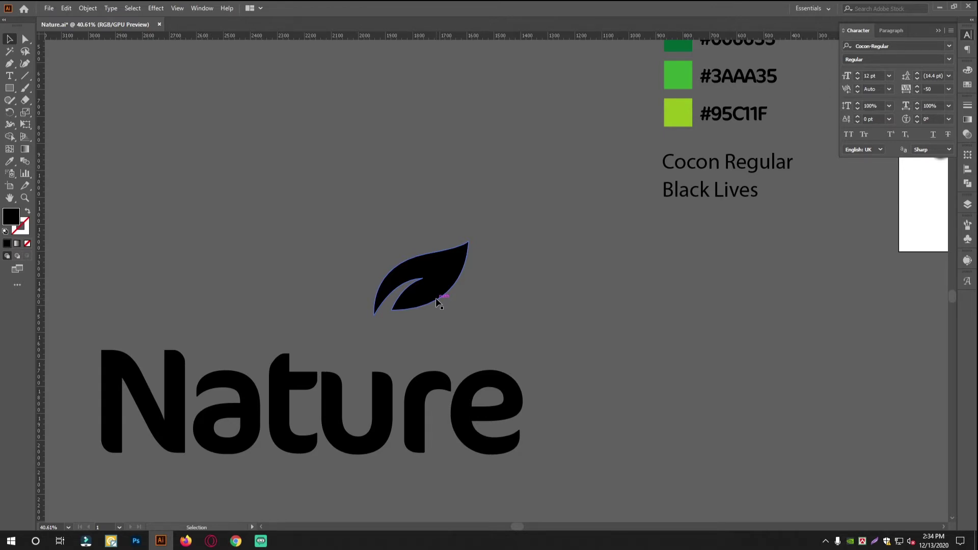
- Switch to the Opera browser and search Google Images for "leaf logo"
{"action": "left_click", "coordinate": [211, 541]}
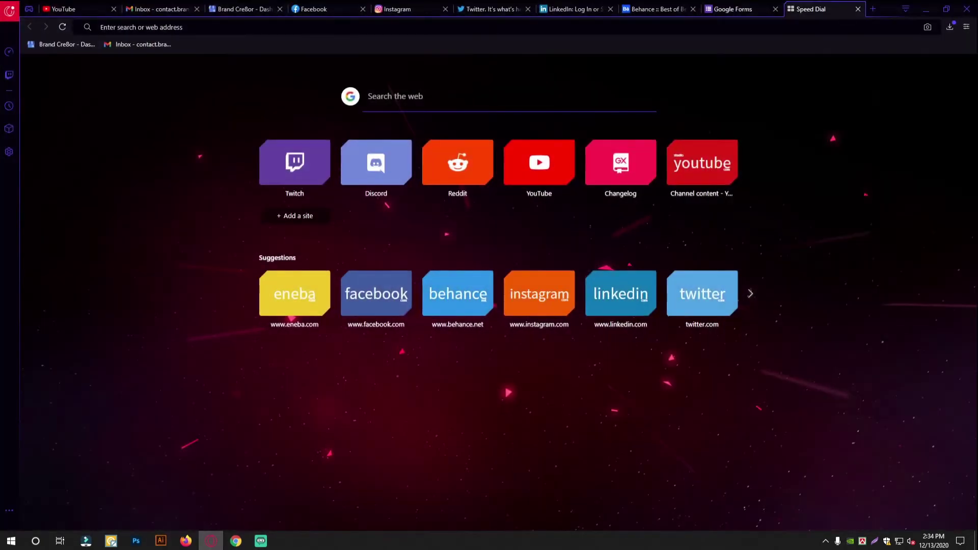
{"action": "type", "text": "leaf"}
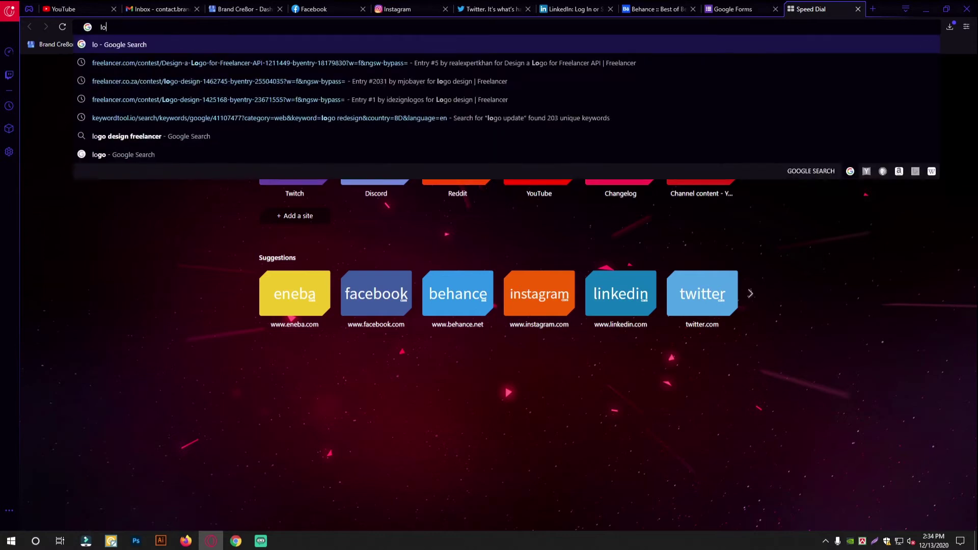
{"action": "type", "text": " logo"}
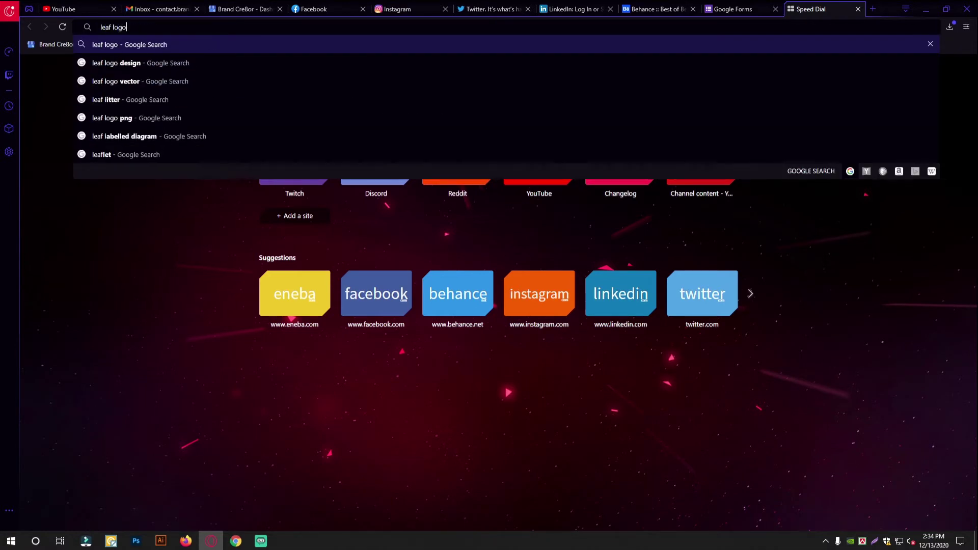
{"action": "key", "text": "Return"}
{"action": "left_click", "coordinate": [153, 99]}
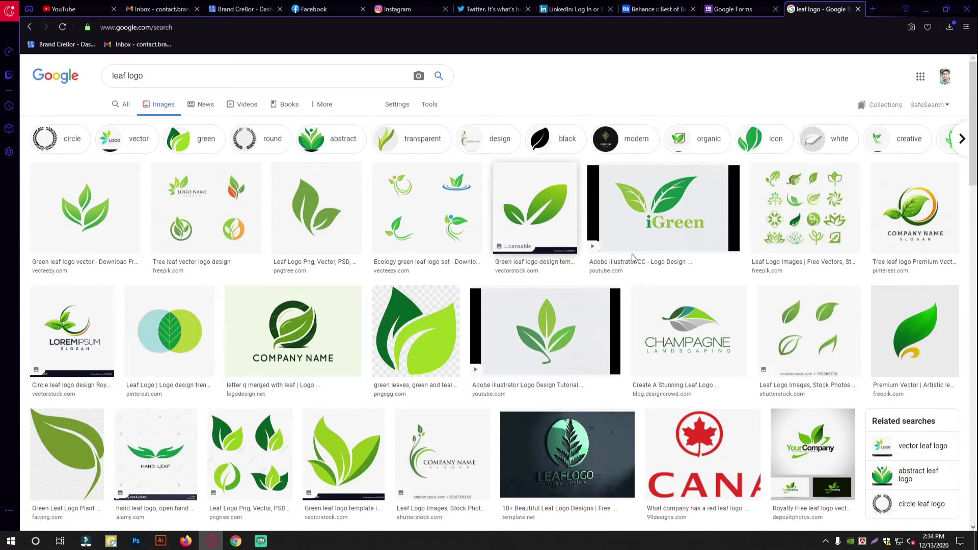
- Browse the leaf logo images, preview the Pngtree set of four green leaf designs, and return to Illustrator
{"action": "scroll", "coordinate": [310, 316], "scroll_direction": "down", "scroll_amount": 4}
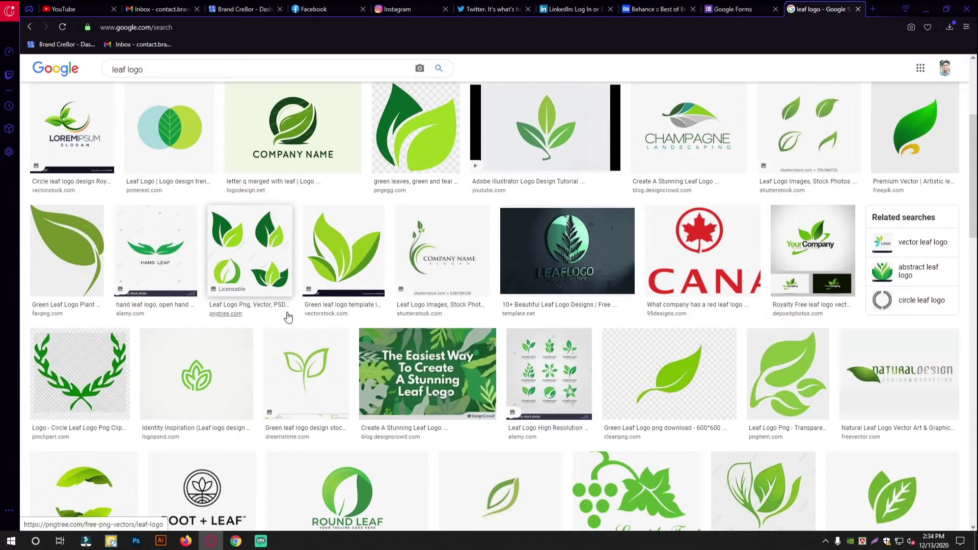
{"action": "scroll", "coordinate": [391, 316], "scroll_direction": "down", "scroll_amount": 2}
{"action": "scroll", "coordinate": [390, 316], "scroll_direction": "up", "scroll_amount": 2}
{"action": "scroll", "coordinate": [389, 315], "scroll_direction": "down", "scroll_amount": 1}
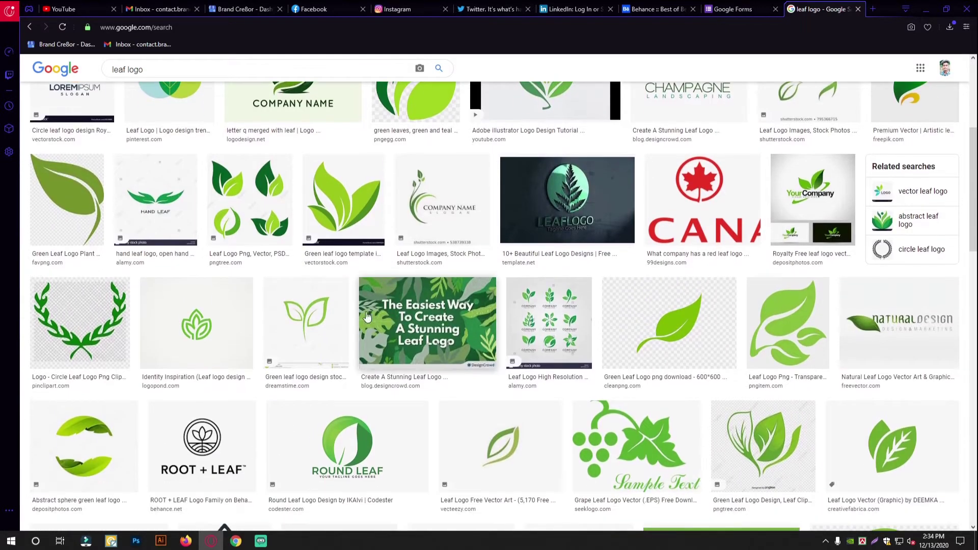
{"action": "left_click", "coordinate": [266, 207]}
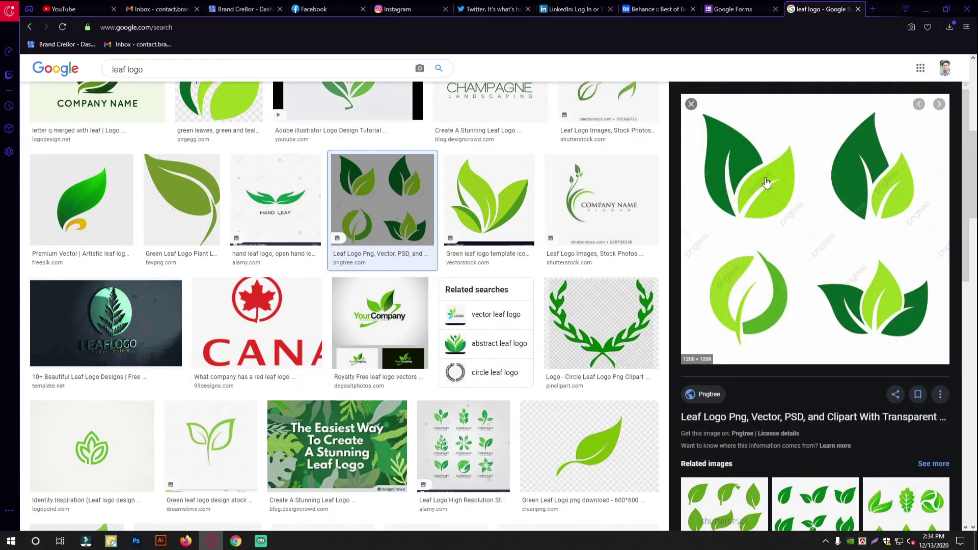
{"action": "left_click", "coordinate": [926, 9]}
- Shift the leaf slightly above the Nature text and make a copy of it reflected across the vertical axis
{"action": "mouse_move", "coordinate": [373, 320]}
{"action": "left_mouse_down"}
{"action": "mouse_move", "coordinate": [387, 321]}
{"action": "mouse_move", "coordinate": [383, 305]}
{"action": "left_mouse_up"}
{"action": "left_click_drag", "start_coordinate": [423, 312], "coordinate": [380, 324]}
{"action": "left_click_drag", "start_coordinate": [441, 314], "coordinate": [338, 278]}
{"action": "scroll", "coordinate": [442, 301], "scroll_direction": "up", "scroll_amount": 2}
{"action": "scroll", "coordinate": [389, 314], "scroll_direction": "up", "scroll_amount": 1}
{"action": "scroll", "coordinate": [315, 340], "scroll_direction": "down", "scroll_amount": 1}
{"action": "scroll", "coordinate": [336, 342], "scroll_direction": "up", "scroll_amount": 1}
{"action": "right_click", "coordinate": [430, 257]}
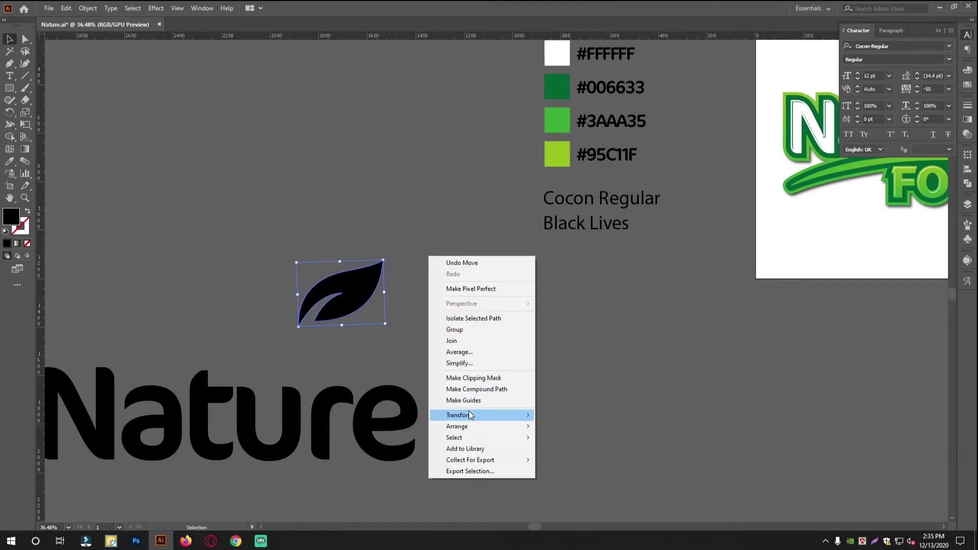
{"action": "mouse_move", "coordinate": [456, 414]}
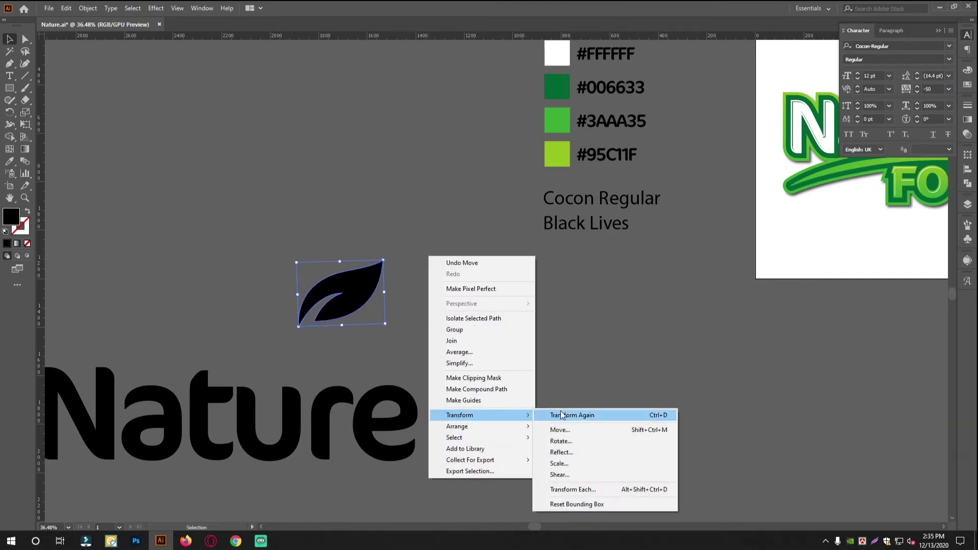
{"action": "left_click", "coordinate": [562, 452]}
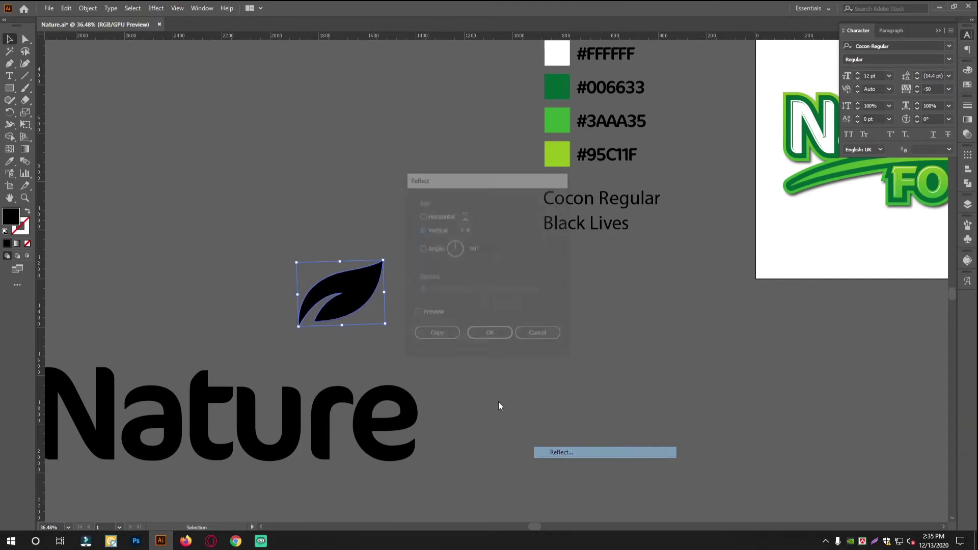
{"action": "left_click", "coordinate": [436, 336]}
- Move the mirrored leaf to the left of the original with their stems meeting, and make it slightly smaller
{"action": "scroll", "coordinate": [265, 250], "scroll_direction": "up", "scroll_amount": 3}
{"action": "left_click_drag", "start_coordinate": [372, 291], "coordinate": [238, 308]}
{"action": "left_click_drag", "start_coordinate": [175, 265], "coordinate": [198, 284]}
{"action": "left_click", "coordinate": [358, 219]}
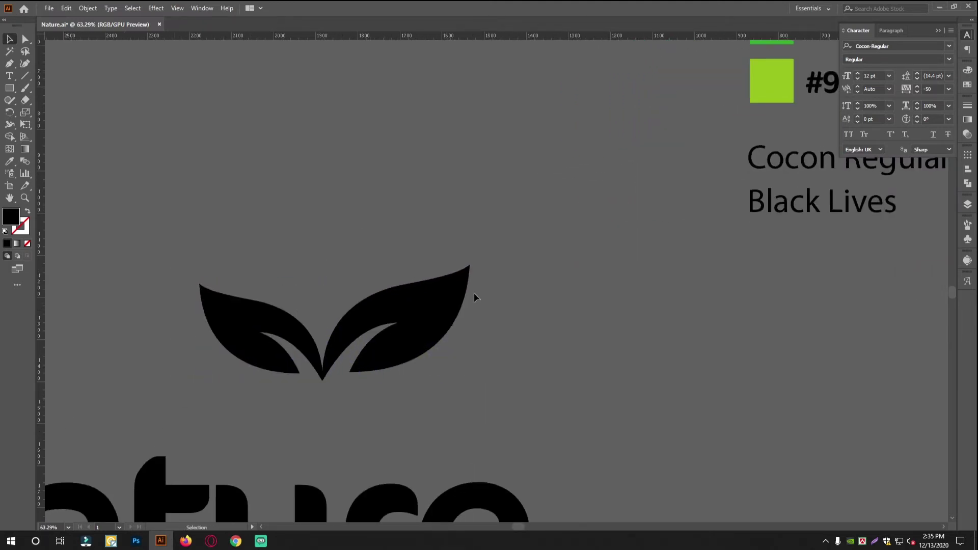
- Rotate the smaller left leaf to a steeper angle and offset it slightly from the right leaf
{"action": "scroll", "coordinate": [358, 321], "scroll_direction": "up", "scroll_amount": 5}
{"action": "left_click", "coordinate": [326, 363]}
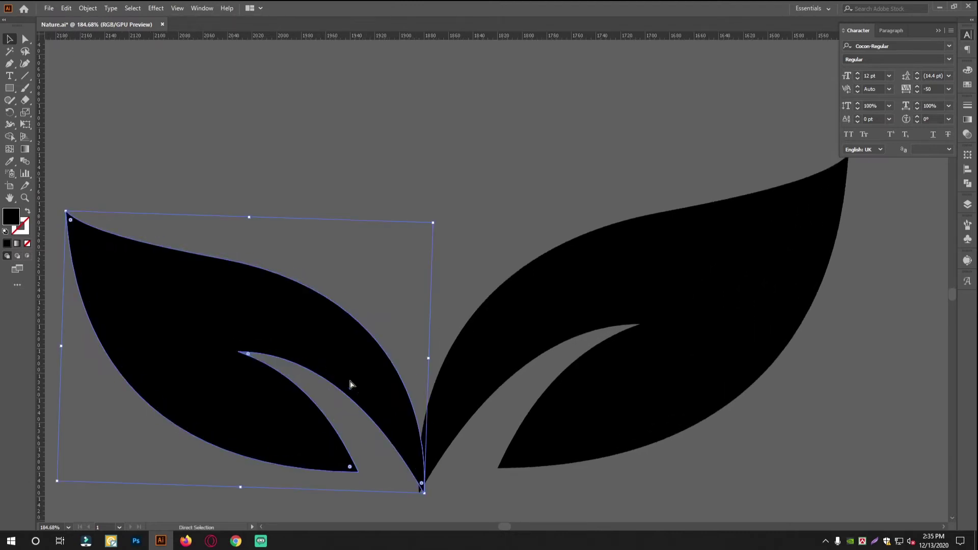
{"action": "scroll", "coordinate": [374, 477], "scroll_direction": "up", "scroll_amount": 5}
{"action": "left_click_drag", "start_coordinate": [445, 320], "coordinate": [437, 332]}
{"action": "left_click_drag", "start_coordinate": [515, 303], "coordinate": [153, 294]}
{"action": "left_click_drag", "start_coordinate": [551, 262], "coordinate": [573, 261]}
{"action": "left_click_drag", "start_coordinate": [529, 233], "coordinate": [452, 316]}
{"action": "left_click", "coordinate": [498, 306]}
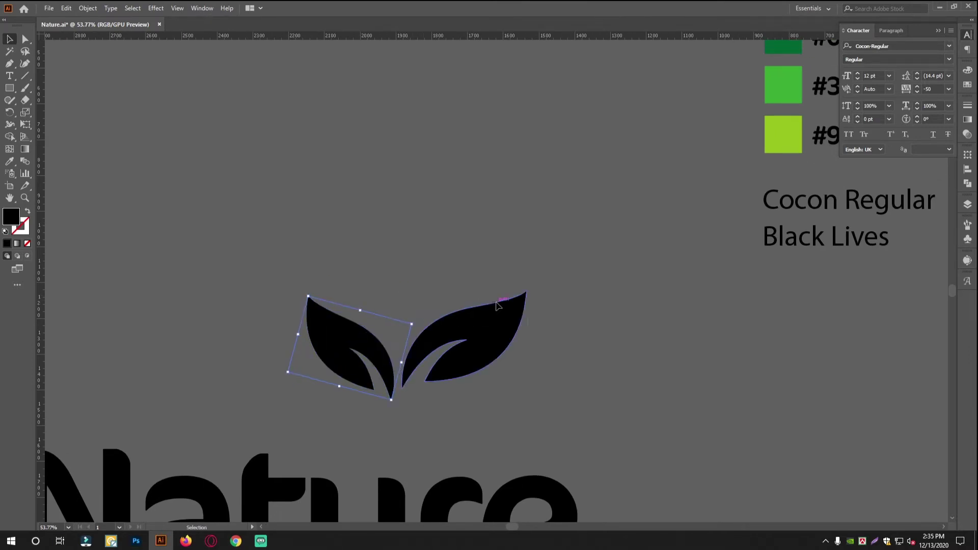
- Rotate the right leaf more upright, rejoin the two stems, and place the leaf pair on the right stem of the "u"
{"action": "left_click_drag", "start_coordinate": [533, 287], "coordinate": [514, 262]}
{"action": "left_click_drag", "start_coordinate": [598, 308], "coordinate": [475, 294]}
{"action": "left_click_drag", "start_coordinate": [397, 359], "coordinate": [507, 360]}
{"action": "left_click_drag", "start_coordinate": [225, 358], "coordinate": [460, 306]}
{"action": "left_click_drag", "start_coordinate": [316, 318], "coordinate": [517, 366]}
{"action": "left_click_drag", "start_coordinate": [611, 419], "coordinate": [434, 281]}
{"action": "left_click_drag", "start_coordinate": [378, 267], "coordinate": [337, 143]}
{"action": "left_click_drag", "start_coordinate": [519, 259], "coordinate": [458, 260]}
{"action": "left_click_drag", "start_coordinate": [461, 153], "coordinate": [435, 274]}
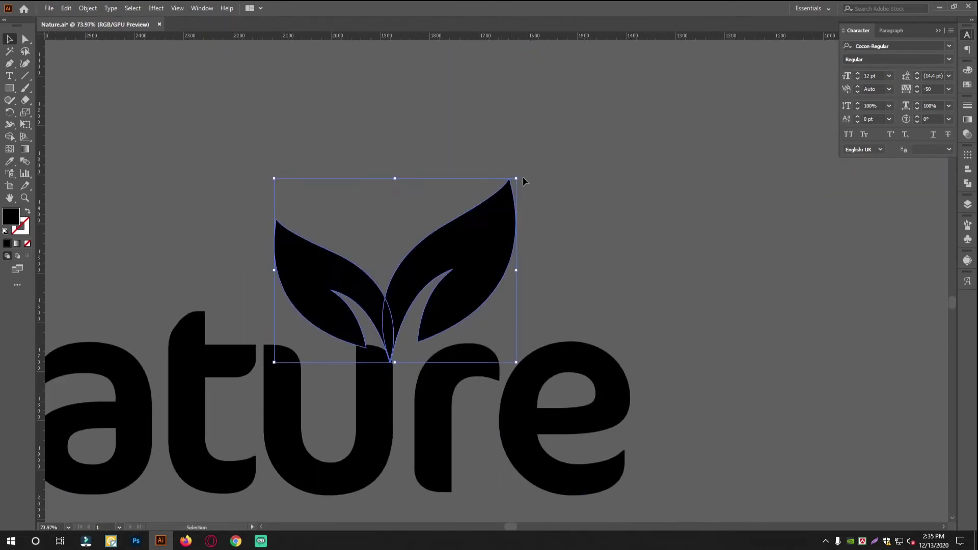
- Rotate the leaf pair clockwise until the small leaf stands upright and the large one leans over the "r"
{"action": "left_click_drag", "start_coordinate": [520, 176], "coordinate": [558, 206]}
{"action": "left_click", "coordinate": [479, 293]}
{"action": "key", "text": "ctrl+z"}
{"action": "left_click_drag", "start_coordinate": [449, 276], "coordinate": [463, 278]}
{"action": "left_click_drag", "start_coordinate": [545, 193], "coordinate": [549, 202]}
{"action": "left_click_drag", "start_coordinate": [509, 255], "coordinate": [518, 263]}
- Fine-tune the placement of the leaf pair above the "u", undoing one unwanted change
{"action": "scroll", "coordinate": [497, 291], "scroll_direction": "down", "scroll_amount": 6}
{"action": "left_click", "coordinate": [302, 293]}
{"action": "scroll", "coordinate": [514, 287], "scroll_direction": "up", "scroll_amount": 5}
{"action": "left_click_drag", "start_coordinate": [376, 317], "coordinate": [378, 317]}
{"action": "scroll", "coordinate": [438, 324], "scroll_direction": "down", "scroll_amount": 5}
{"action": "scroll", "coordinate": [435, 321], "scroll_direction": "up", "scroll_amount": 5}
{"action": "left_click", "coordinate": [415, 318]}
{"action": "key", "text": "ctrl+z"}
{"action": "left_click_drag", "start_coordinate": [450, 249], "coordinate": [455, 258]}
{"action": "left_click_drag", "start_coordinate": [345, 329], "coordinate": [345, 323]}
{"action": "scroll", "coordinate": [311, 319], "scroll_direction": "up", "scroll_amount": 2}
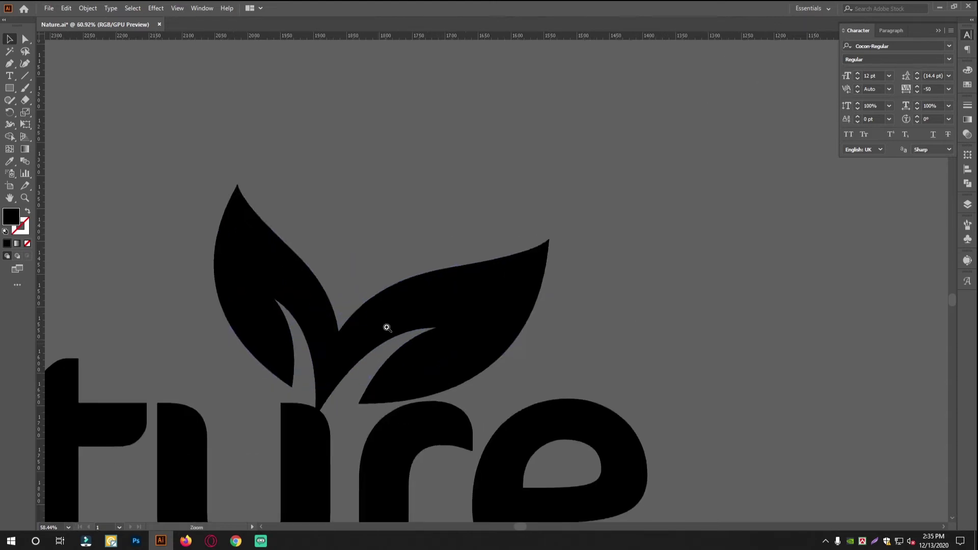
- Nudge the leaf pair in small steps right and down onto the top of the "u" stem
{"action": "key", "text": "Right"}
{"action": "key", "text": "Right"}
{"action": "key", "text": "Right"}
{"action": "key", "text": "Right"}
{"action": "key", "text": "Right"}
{"action": "key", "text": "Right"}
{"action": "key", "text": "Right"}
{"action": "key", "text": "Down"}
{"action": "key", "text": "Down"}
{"action": "key", "text": "Down"}
{"action": "key", "text": "Down"}
{"action": "key", "text": "Down"}
{"action": "key", "text": "Down"}
{"action": "key", "text": "Down"}
{"action": "key", "text": "Left"}
{"action": "key", "text": "Left"}
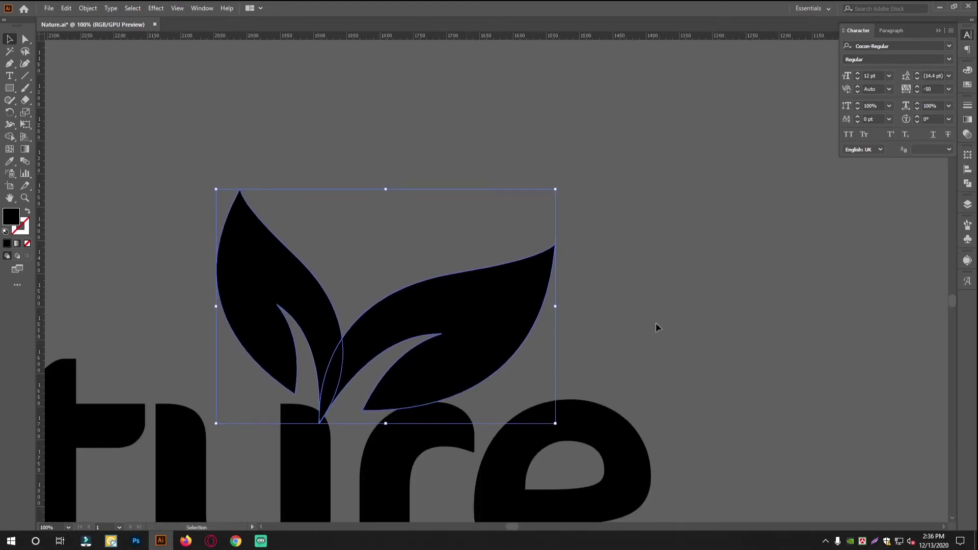
- Check the leaf placement on the Nature wordmark and compare it with the finished reference logo
{"action": "left_click", "coordinate": [636, 332]}
{"action": "left_click_drag", "start_coordinate": [619, 338], "coordinate": [356, 341]}
{"action": "left_click_drag", "start_coordinate": [603, 354], "coordinate": [551, 363]}
{"action": "left_click_drag", "start_coordinate": [456, 351], "coordinate": [450, 312]}
{"action": "scroll", "coordinate": [375, 379], "scroll_direction": "down", "scroll_amount": 2}
{"action": "scroll", "coordinate": [362, 371], "scroll_direction": "up", "scroll_amount": 3}
{"action": "scroll", "coordinate": [452, 345], "scroll_direction": "up", "scroll_amount": 2}
{"action": "scroll", "coordinate": [500, 360], "scroll_direction": "down", "scroll_amount": 1}
{"action": "scroll", "coordinate": [500, 360], "scroll_direction": "down", "scroll_amount": 2}
{"action": "left_click_drag", "start_coordinate": [527, 375], "coordinate": [380, 338]}
{"action": "scroll", "coordinate": [419, 362], "scroll_direction": "down", "scroll_amount": 2}
{"action": "scroll", "coordinate": [398, 356], "scroll_direction": "up", "scroll_amount": 1}
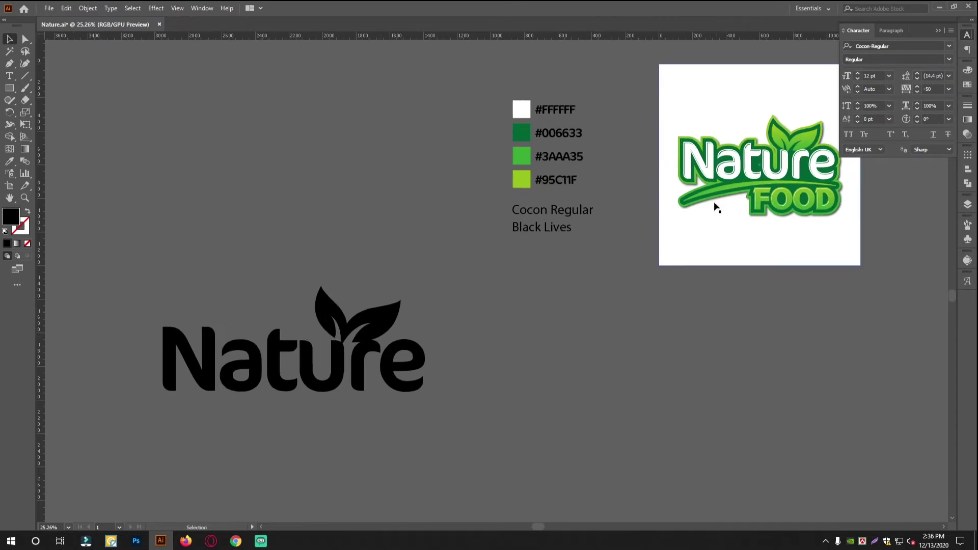
- Choose the Pen tool and place a vertical guide along the left edge of the letter "N"
{"action": "left_click", "coordinate": [10, 67]}
{"action": "scroll", "coordinate": [207, 324], "scroll_direction": "up", "scroll_amount": 2}
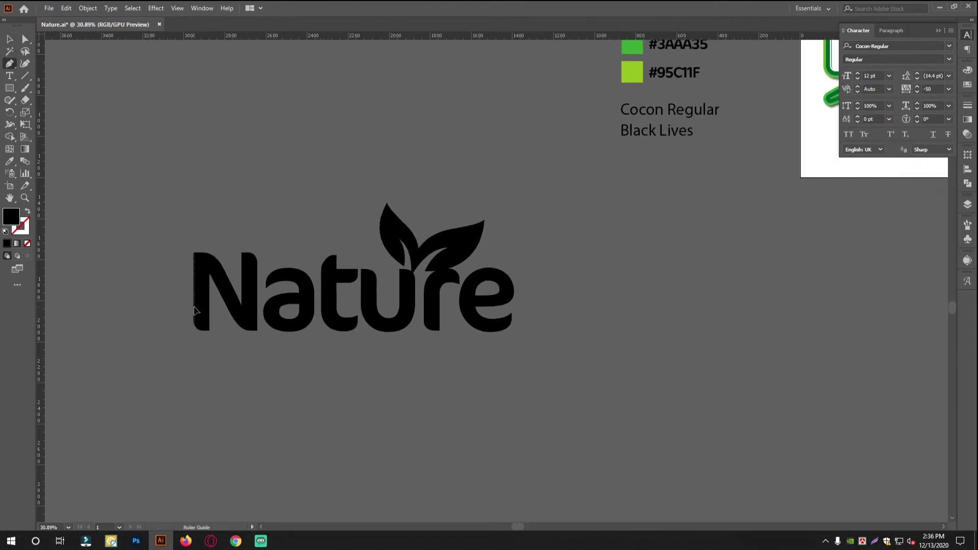
{"action": "left_click_drag", "start_coordinate": [194, 307], "coordinate": [194, 307]}
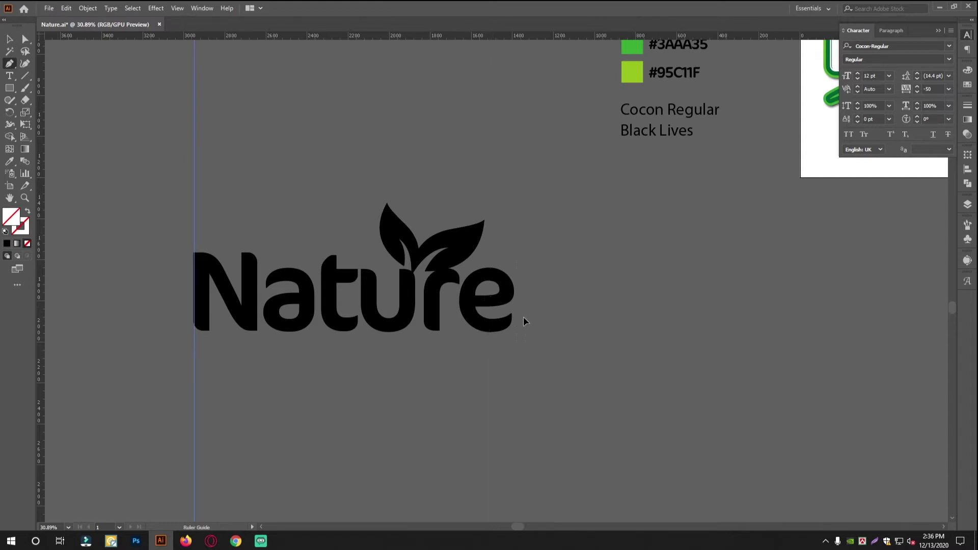
- Place a second vertical guide along the right edge of the "e" and fine-tune the guide beside the "N"
{"action": "left_click_drag", "start_coordinate": [512, 316], "coordinate": [515, 315]}
{"action": "scroll", "coordinate": [264, 312], "scroll_direction": "up", "scroll_amount": 3}
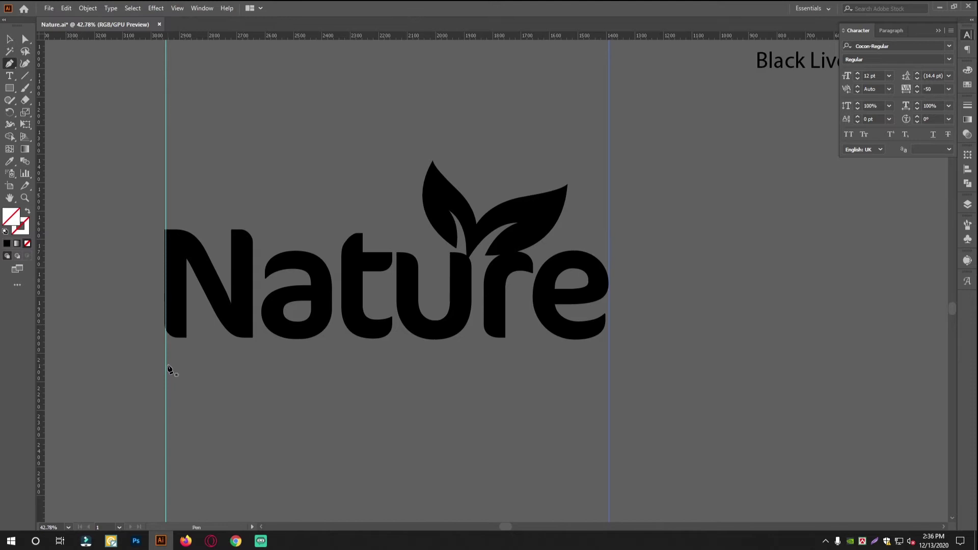
{"action": "left_click", "coordinate": [10, 36]}
{"action": "left_click_drag", "start_coordinate": [166, 192], "coordinate": [163, 191]}
- Draw an open, gently arched path with the Pen tool beneath the Nature wordmark, spanning from one guide to the other
{"action": "left_click", "coordinate": [9, 64]}
{"action": "left_click_drag", "start_coordinate": [340, 352], "coordinate": [328, 314]}
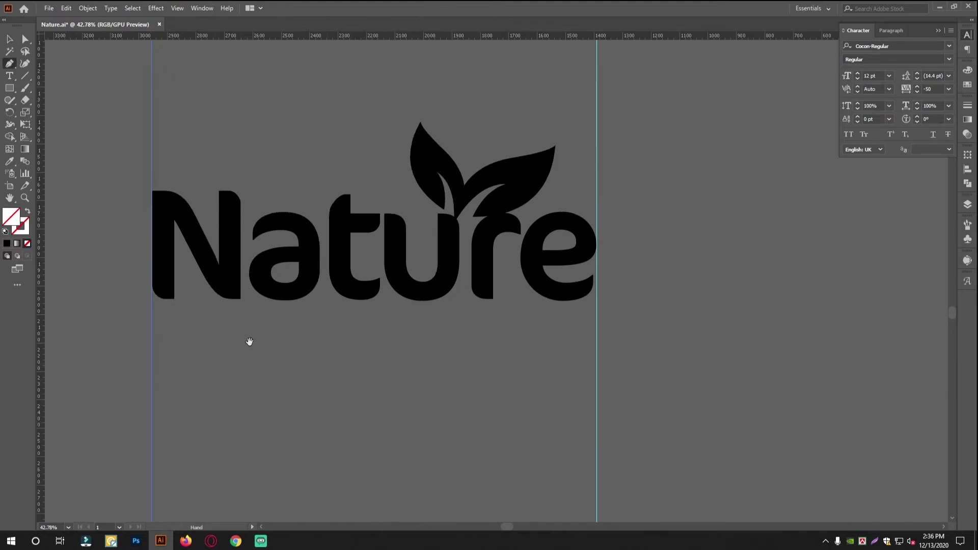
{"action": "scroll", "coordinate": [357, 340], "scroll_direction": "down", "scroll_amount": 6}
{"action": "scroll", "coordinate": [255, 342], "scroll_direction": "up", "scroll_amount": 3}
{"action": "left_click_drag", "start_coordinate": [430, 356], "coordinate": [289, 388]}
{"action": "scroll", "coordinate": [306, 377], "scroll_direction": "up", "scroll_amount": 2}
{"action": "left_click_drag", "start_coordinate": [387, 393], "coordinate": [301, 389]}
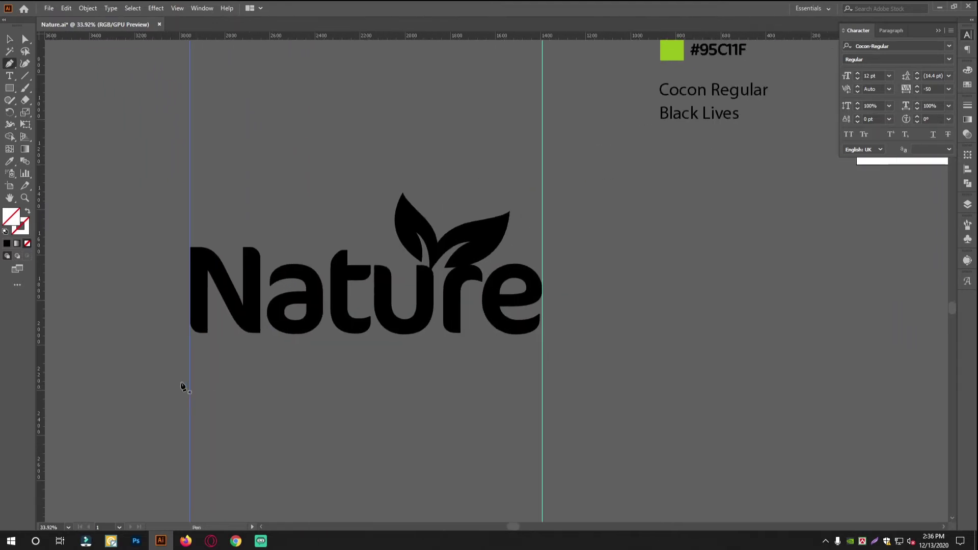
{"action": "left_click", "coordinate": [189, 384]}
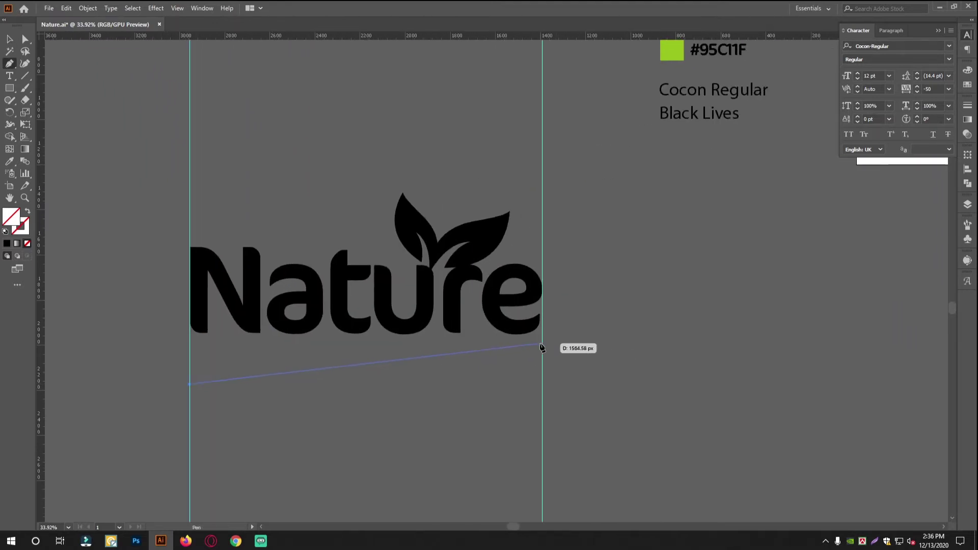
{"action": "left_click_drag", "start_coordinate": [643, 346], "coordinate": [810, 366]}
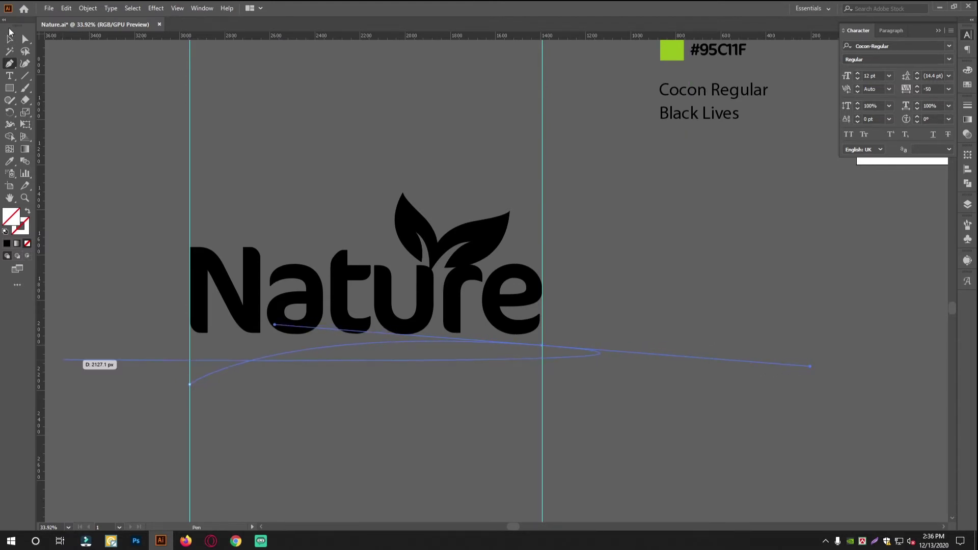
{"action": "left_click", "coordinate": [10, 38]}
- Give the arched path a black stroke and no fill by sampling the lettering's black and swapping fill with stroke
{"action": "left_click", "coordinate": [28, 244]}
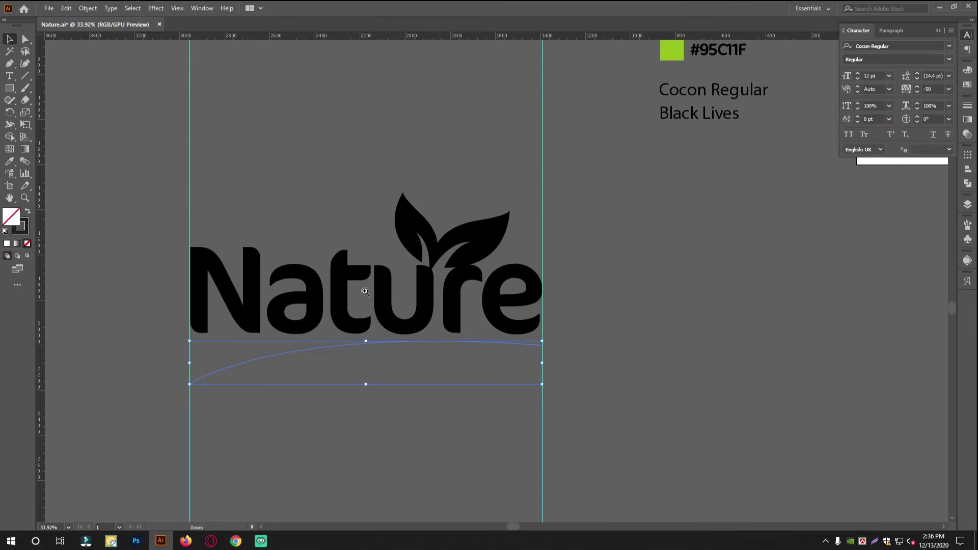
{"action": "scroll", "coordinate": [348, 290], "scroll_direction": "up", "scroll_amount": 1}
{"action": "key", "text": "i"}
{"action": "left_click", "coordinate": [256, 270]}
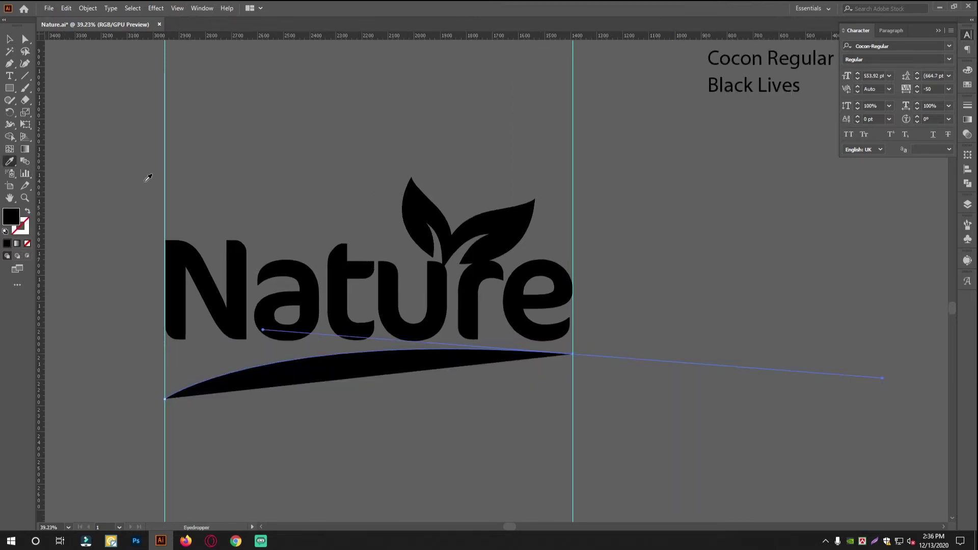
{"action": "left_click", "coordinate": [10, 39]}
{"action": "left_click", "coordinate": [28, 211]}
{"action": "left_click", "coordinate": [388, 388]}
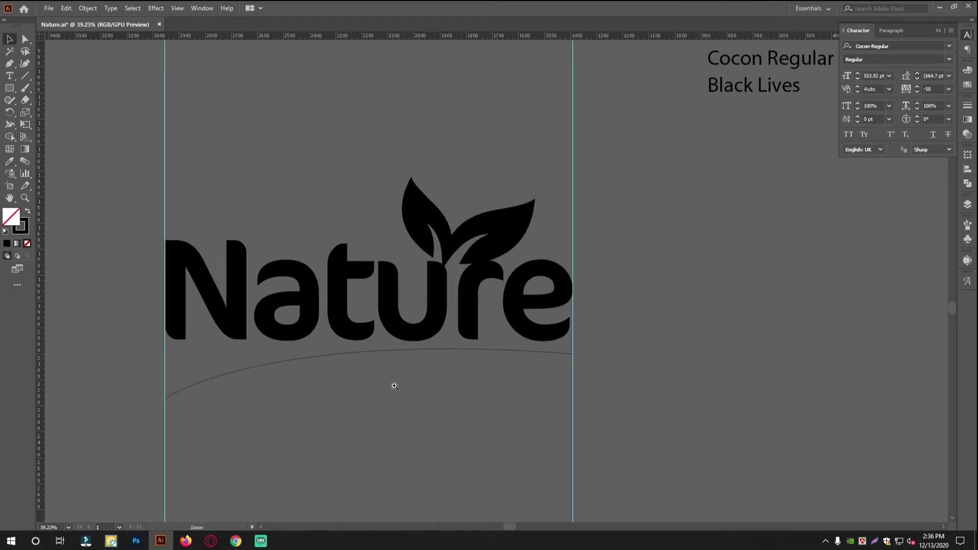
- Apply the variable-width stroke profile with tapered ends and its thickest part right of centre to the arched path
{"action": "scroll", "coordinate": [389, 389], "scroll_direction": "up", "scroll_amount": 1}
{"action": "left_click", "coordinate": [228, 375]}
{"action": "left_click", "coordinate": [965, 107]}
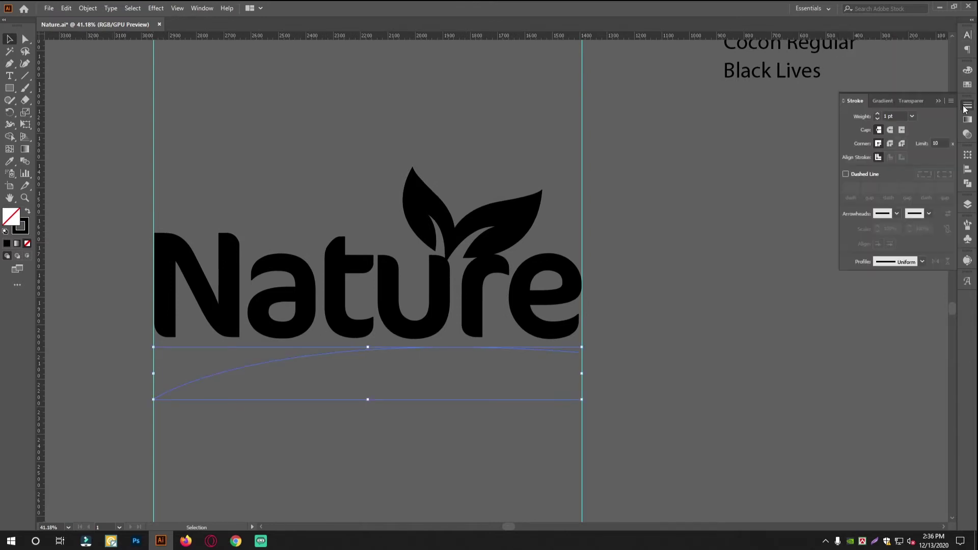
{"action": "left_click", "coordinate": [921, 262]}
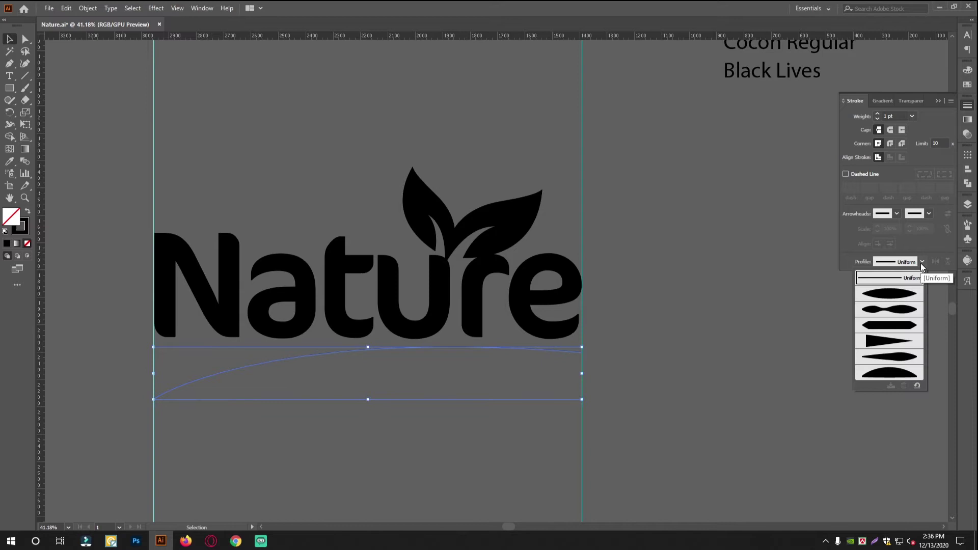
{"action": "left_click", "coordinate": [898, 355]}
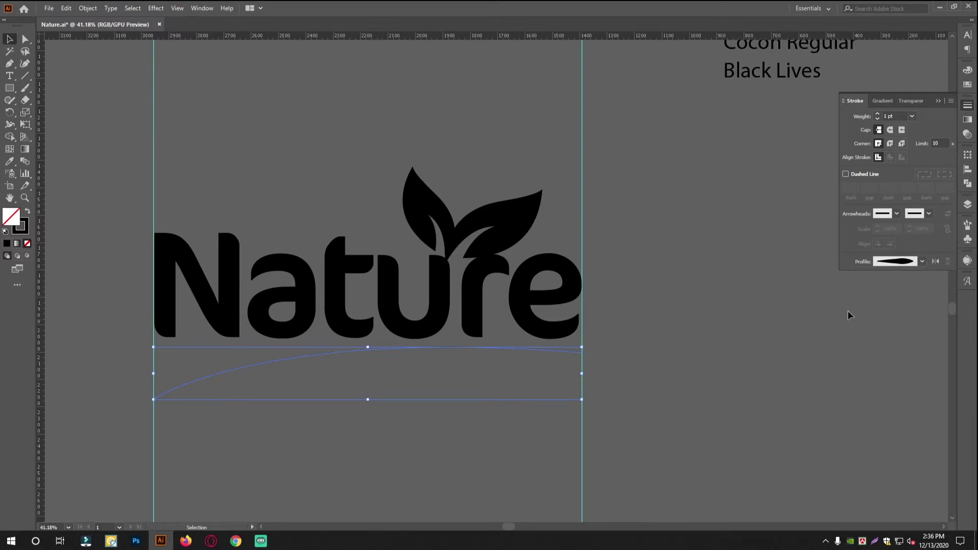
- Thicken the arched path in increments and settle on a stroke weight of 42 pt
{"action": "scroll", "coordinate": [895, 116], "scroll_direction": "up", "scroll_amount": 20}
{"action": "left_click", "coordinate": [703, 352]}
{"action": "left_click", "coordinate": [497, 348]}
{"action": "scroll", "coordinate": [897, 116], "scroll_direction": "up", "scroll_amount": 1}
{"action": "key", "text": "Up"}
{"action": "key", "text": "Up"}
{"action": "key", "text": "Up"}
{"action": "key", "text": "Up"}
{"action": "key", "text": "Up"}
{"action": "key", "text": "Up"}
{"action": "key", "text": "Up"}
{"action": "key", "text": "Up"}
{"action": "key", "text": "Up"}
{"action": "key", "text": "Up"}
{"action": "key", "text": "Up"}
{"action": "key", "text": "Up"}
{"action": "key", "text": "Up"}
{"action": "left_click", "coordinate": [821, 265]}
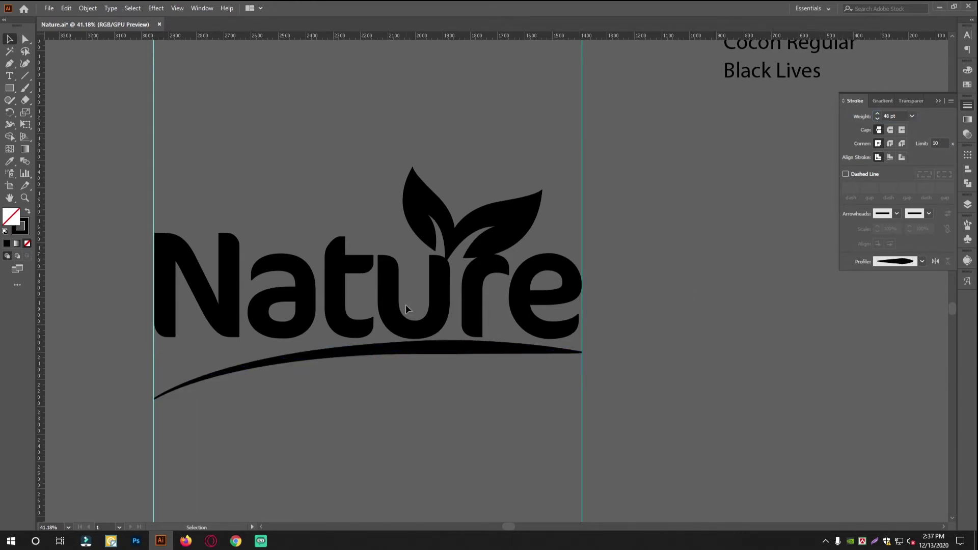
{"action": "left_click", "coordinate": [459, 353]}
{"action": "scroll", "coordinate": [897, 116], "scroll_direction": "down", "scroll_amount": 6}
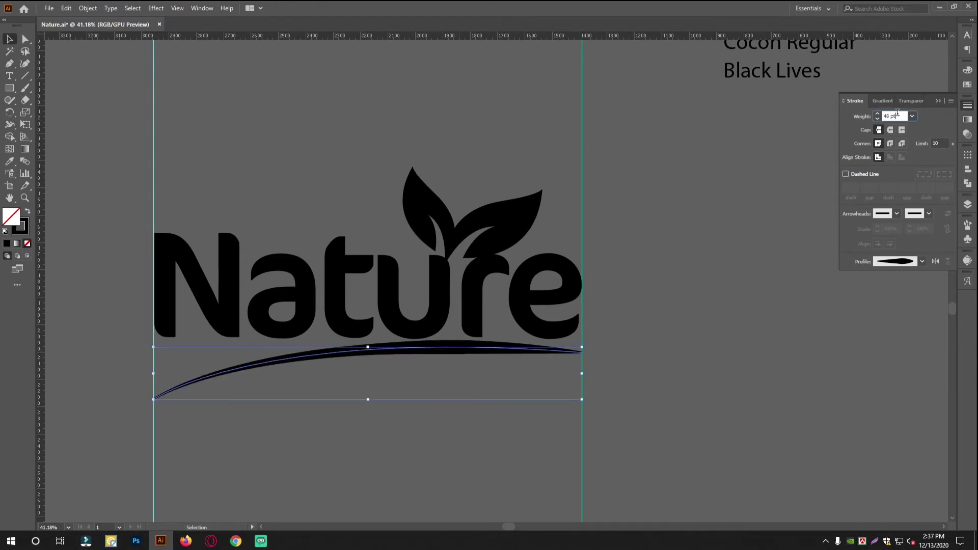
{"action": "left_click", "coordinate": [822, 276]}
{"action": "left_click", "coordinate": [499, 351]}
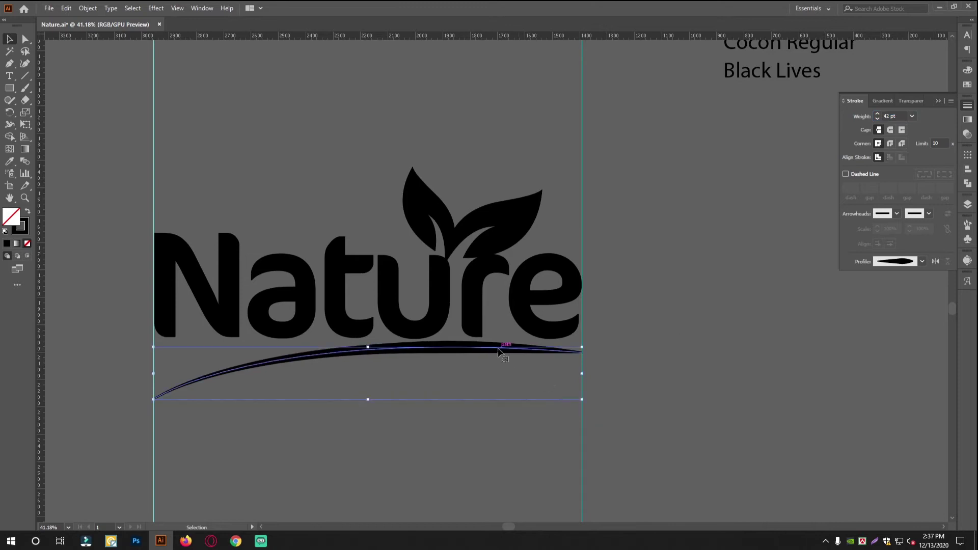
{"action": "left_click", "coordinate": [931, 264]}
{"action": "left_click", "coordinate": [201, 426]}
- Add the text "FOOD" in capitals near the swoosh, clearing the mistyped characters first
{"action": "mouse_move", "coordinate": [542, 344]}
{"action": "left_mouse_down"}
{"action": "mouse_move", "coordinate": [415, 326]}
{"action": "mouse_move", "coordinate": [527, 343]}
{"action": "mouse_move", "coordinate": [418, 336]}
{"action": "mouse_move", "coordinate": [437, 338]}
{"action": "mouse_move", "coordinate": [440, 315]}
{"action": "mouse_move", "coordinate": [430, 323]}
{"action": "left_mouse_up"}
{"action": "left_click", "coordinate": [16, 75]}
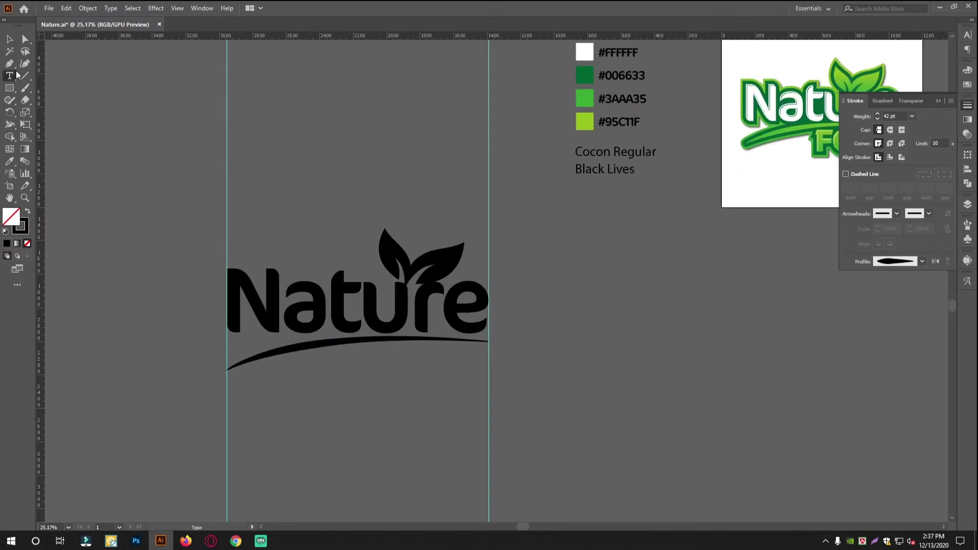
{"action": "left_click", "coordinate": [316, 377]}
{"action": "type", "text": "]F"}
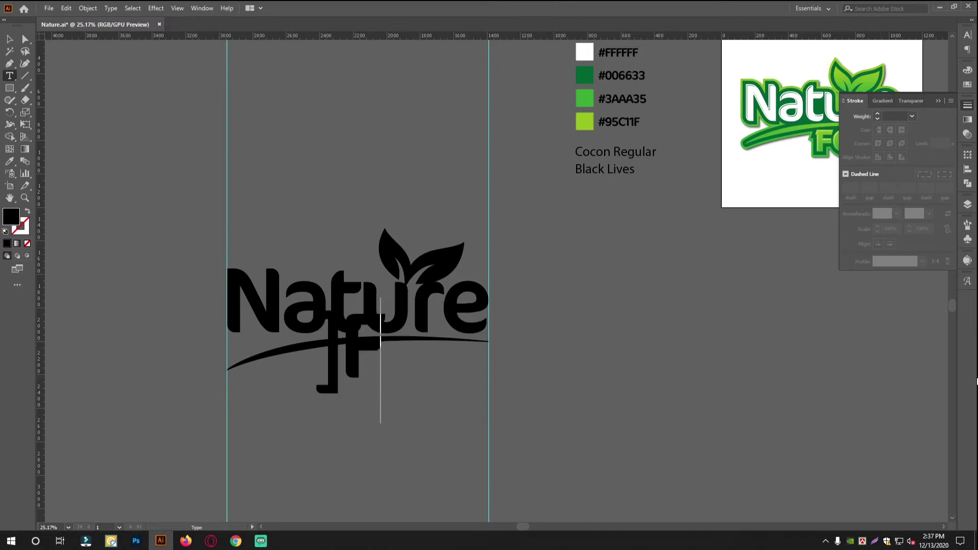
{"action": "key", "text": "BackSpace"}
{"action": "key", "text": "BackSpace"}
{"action": "type", "text": "FOOD"}
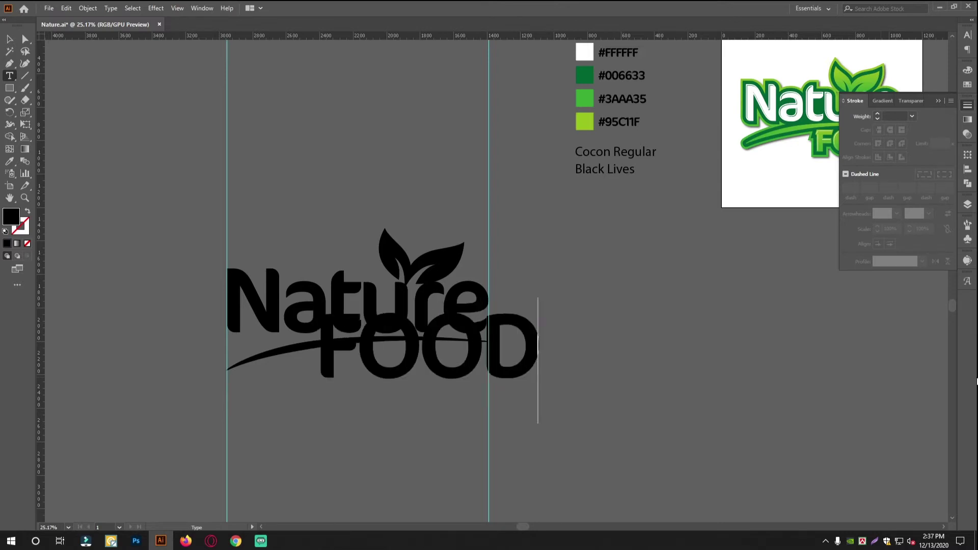
{"action": "key", "text": "Escape"}
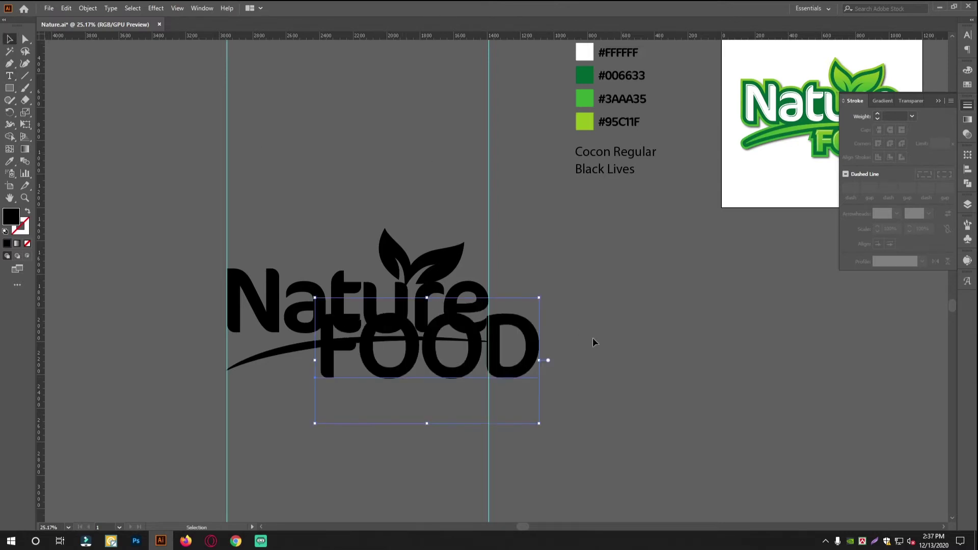
- Scale down the word FOOD and place it under the swoosh, with its right end close to the right-hand guide
{"action": "left_click_drag", "start_coordinate": [538, 361], "coordinate": [504, 361]}
{"action": "left_click_drag", "start_coordinate": [437, 362], "coordinate": [425, 371]}
{"action": "mouse_move", "coordinate": [334, 380]}
{"action": "left_mouse_down"}
{"action": "mouse_move", "coordinate": [308, 390]}
{"action": "mouse_move", "coordinate": [316, 387]}
{"action": "left_mouse_up"}
{"action": "left_click_drag", "start_coordinate": [380, 367], "coordinate": [382, 375]}
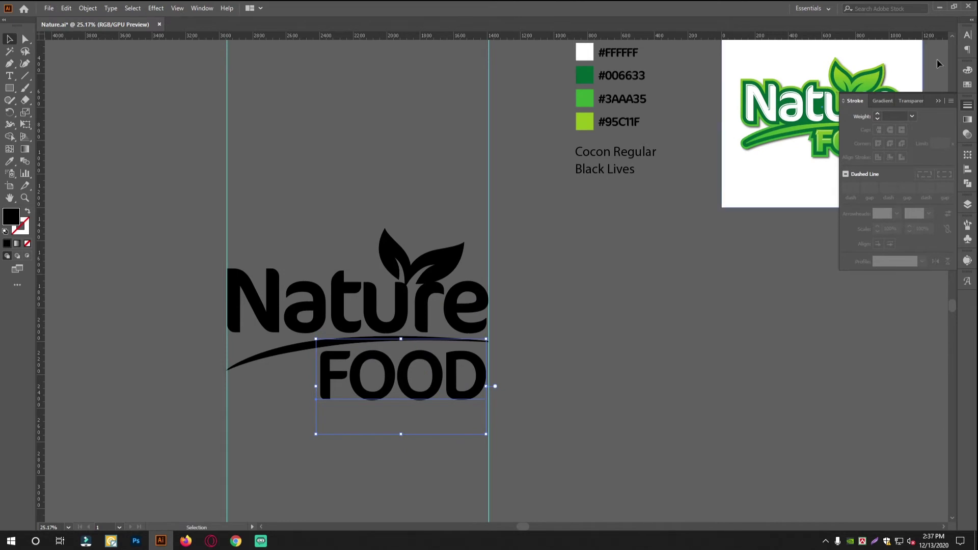
- Change the font of the word FOOD to Black Lives
{"action": "left_click", "coordinate": [968, 34]}
{"action": "left_click", "coordinate": [893, 45]}
{"action": "type", "text": "black"}
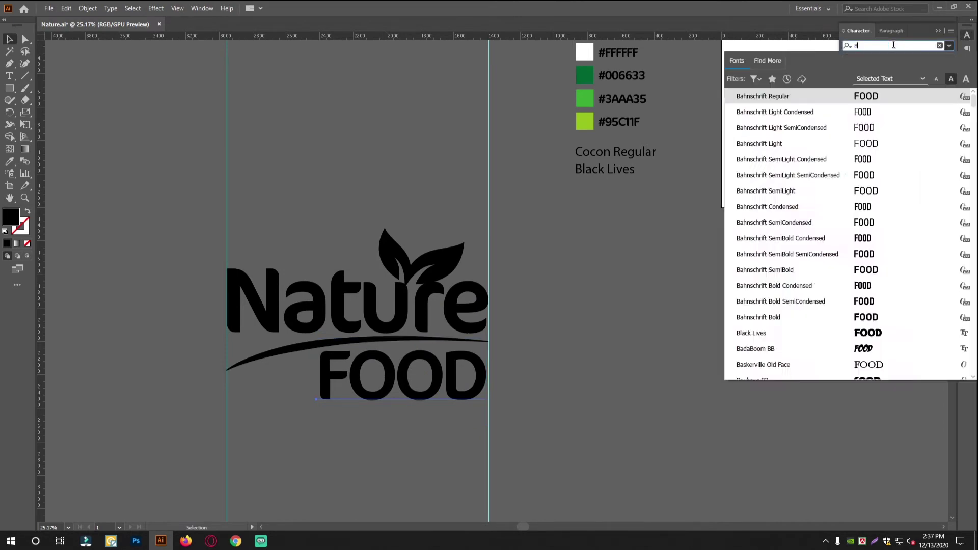
{"action": "key", "text": "Return"}
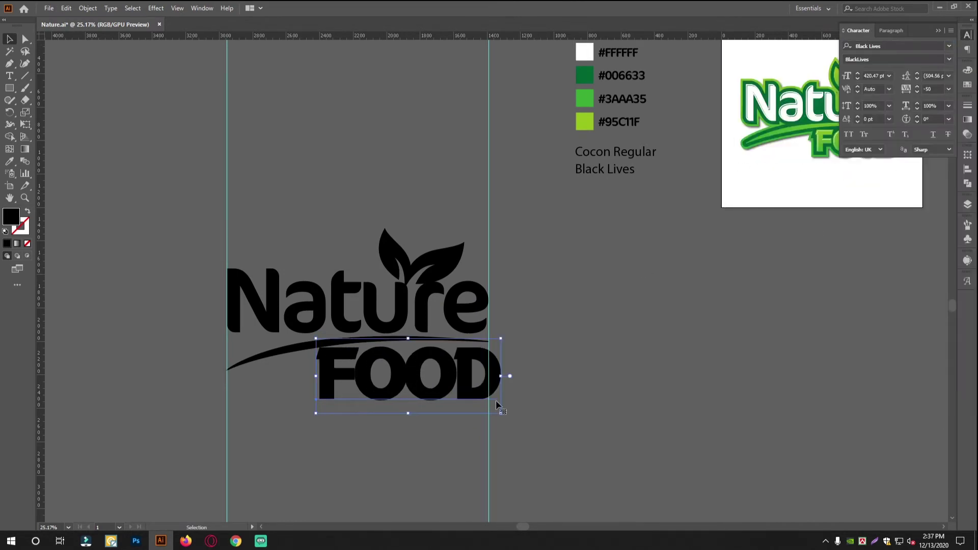
- Resize FOOD so its right edge meets the guide, adjust its gap below the swoosh, and compare with the reference logo
{"action": "mouse_move", "coordinate": [501, 376]}
{"action": "left_mouse_down"}
{"action": "mouse_move", "coordinate": [470, 380]}
{"action": "mouse_move", "coordinate": [489, 379]}
{"action": "left_mouse_up"}
{"action": "left_click_drag", "start_coordinate": [423, 341], "coordinate": [515, 341]}
{"action": "left_click", "coordinate": [251, 371]}
{"action": "left_click_drag", "start_coordinate": [230, 373], "coordinate": [250, 373]}
{"action": "scroll", "coordinate": [461, 347], "scroll_direction": "down", "scroll_amount": 4}
{"action": "scroll", "coordinate": [456, 352], "scroll_direction": "up", "scroll_amount": 3}
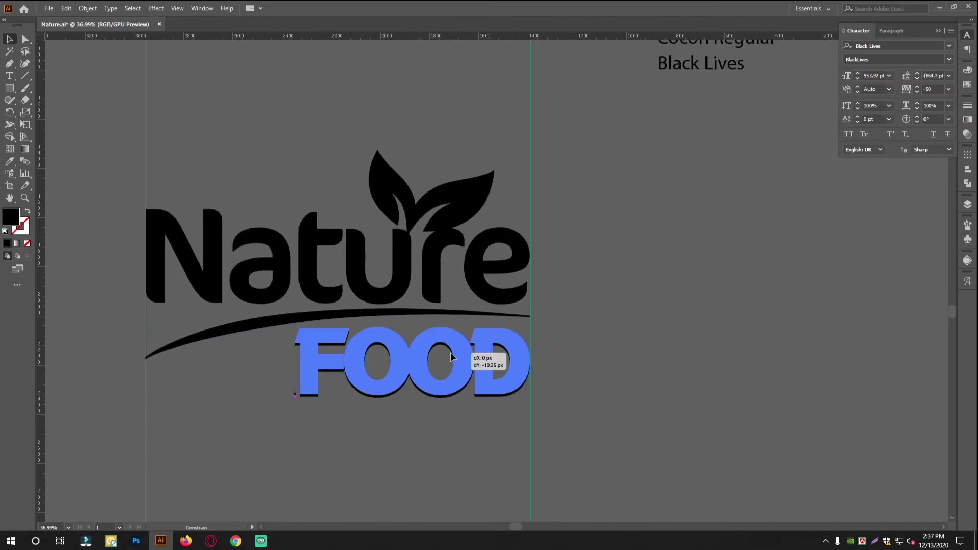
{"action": "scroll", "coordinate": [451, 352], "scroll_direction": "down", "scroll_amount": 2}
{"action": "scroll", "coordinate": [501, 322], "scroll_direction": "up", "scroll_amount": 1}
{"action": "scroll", "coordinate": [501, 322], "scroll_direction": "down", "scroll_amount": 3}
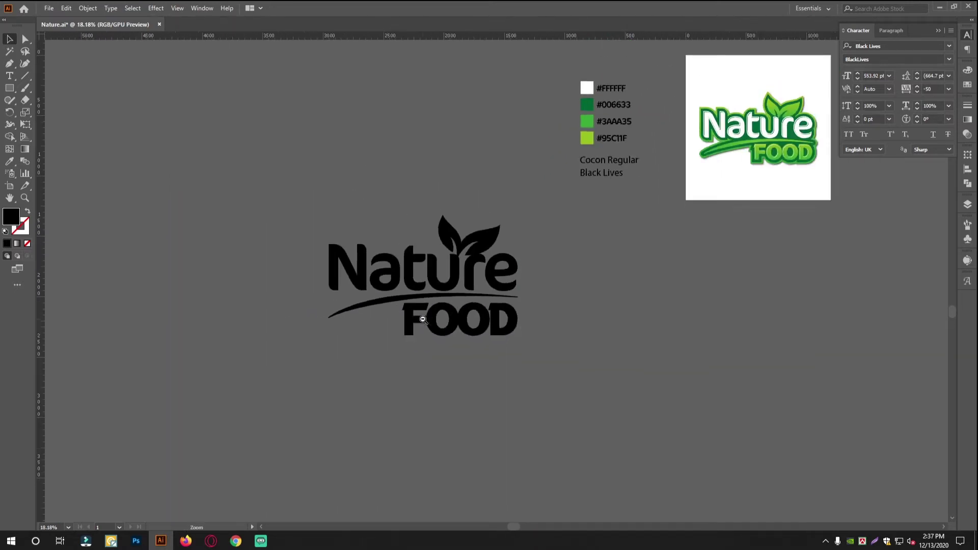
- Set the tracking of FOOD to 0 and rescale the word so it ends at the right-hand guide
{"action": "scroll", "coordinate": [501, 322], "scroll_direction": "up", "scroll_amount": 4}
{"action": "left_click", "coordinate": [949, 88]}
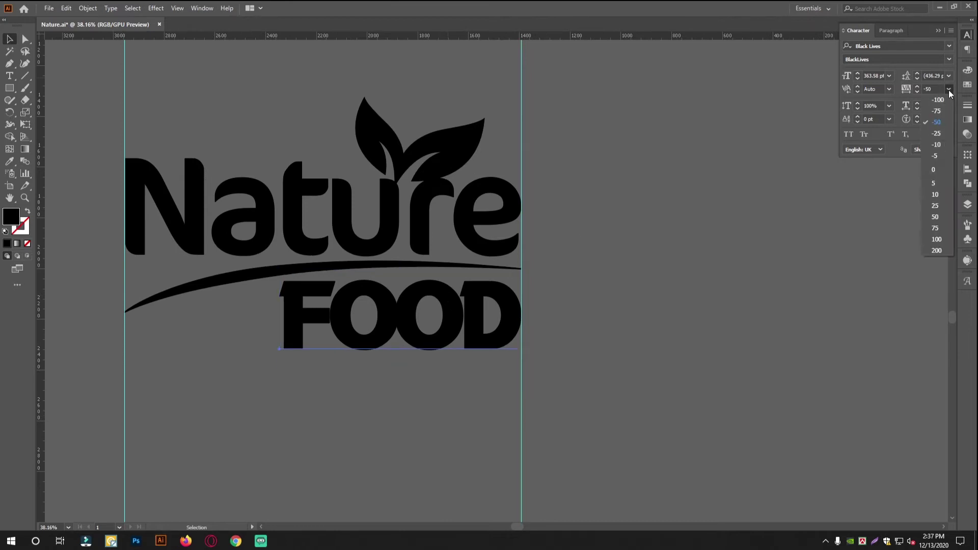
{"action": "left_click", "coordinate": [941, 170]}
{"action": "scroll", "coordinate": [543, 308], "scroll_direction": "up", "scroll_amount": 1}
{"action": "left_click_drag", "start_coordinate": [540, 332], "coordinate": [521, 332]}
- Select the two vertical guides around the wordmark and delete them
{"action": "left_click_drag", "start_coordinate": [444, 301], "coordinate": [337, 305]}
{"action": "left_click_drag", "start_coordinate": [510, 291], "coordinate": [445, 280]}
{"action": "left_click_drag", "start_coordinate": [369, 279], "coordinate": [446, 291]}
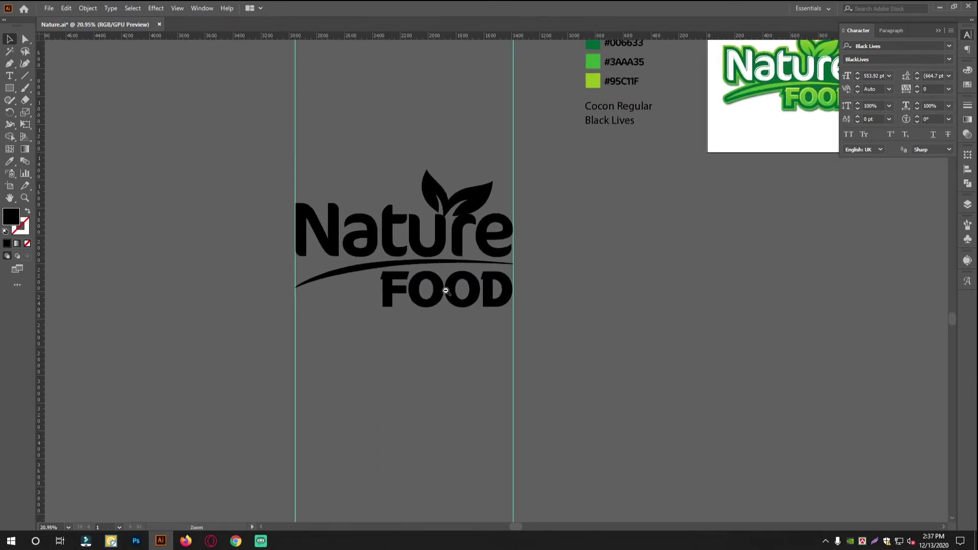
{"action": "left_click_drag", "start_coordinate": [507, 366], "coordinate": [395, 376]}
{"action": "left_click_drag", "start_coordinate": [471, 363], "coordinate": [452, 362]}
{"action": "left_click_drag", "start_coordinate": [443, 433], "coordinate": [119, 374]}
{"action": "key", "text": "Delete"}
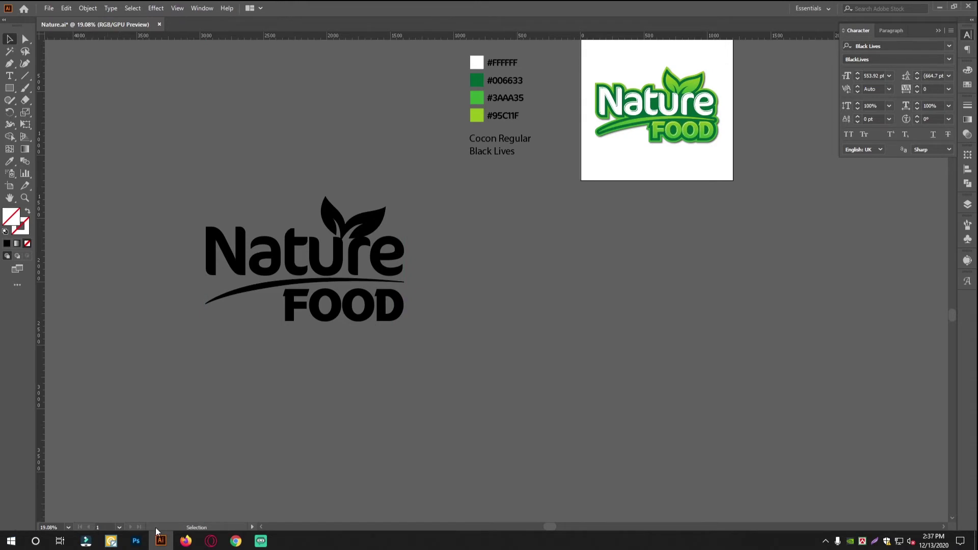
- Inspect the assembled black Nature FOOD logo and compare it with the coloured reference logo
{"action": "left_click_drag", "start_coordinate": [321, 318], "coordinate": [350, 386]}
{"action": "left_click_drag", "start_coordinate": [312, 336], "coordinate": [324, 340]}
{"action": "left_click_drag", "start_coordinate": [488, 395], "coordinate": [370, 228]}
{"action": "left_click", "coordinate": [512, 363]}
{"action": "key", "text": "ctrl+z"}
{"action": "left_click", "coordinate": [596, 426]}
{"action": "left_click", "coordinate": [416, 379]}
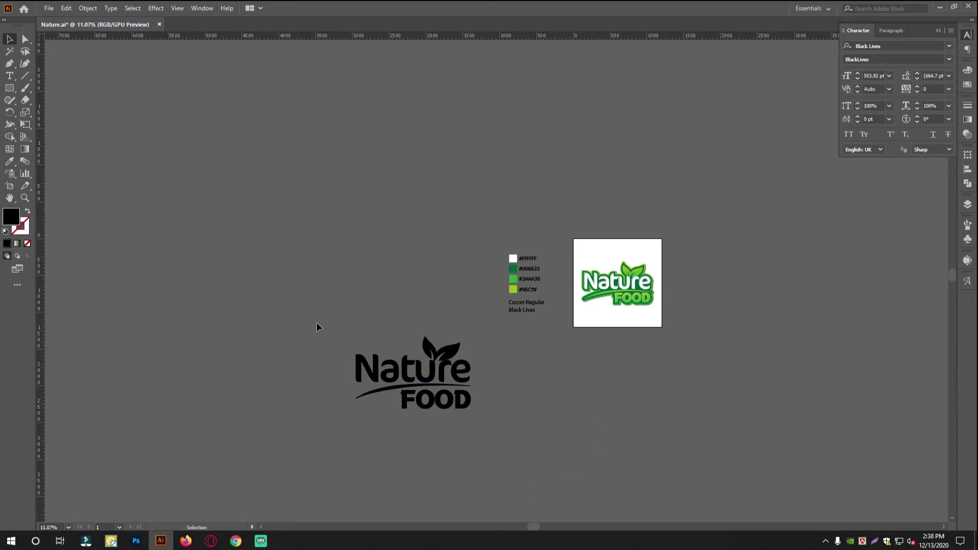
{"action": "left_click_drag", "start_coordinate": [317, 323], "coordinate": [548, 413]}
{"action": "left_click_drag", "start_coordinate": [459, 401], "coordinate": [346, 165]}
{"action": "left_click", "coordinate": [400, 275]}
{"action": "left_click_drag", "start_coordinate": [407, 346], "coordinate": [501, 416]}
{"action": "left_click_drag", "start_coordinate": [503, 418], "coordinate": [470, 392]}
{"action": "left_click_drag", "start_coordinate": [376, 359], "coordinate": [433, 369]}
{"action": "left_click_drag", "start_coordinate": [433, 370], "coordinate": [525, 387]}
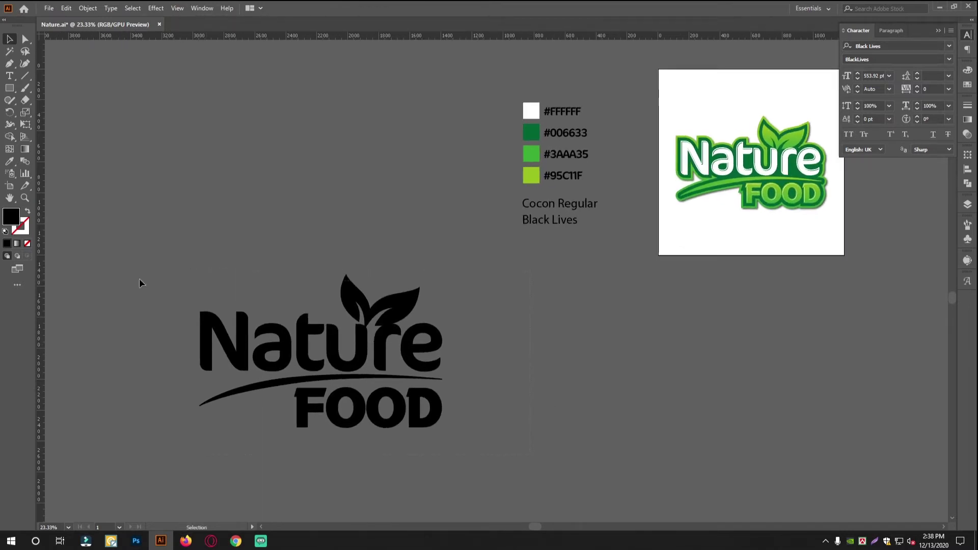
- Select all parts of the black logo and convert them to outlined shapes with Expand Appearance followed by Expand
{"action": "key", "text": "ctrl+a"}
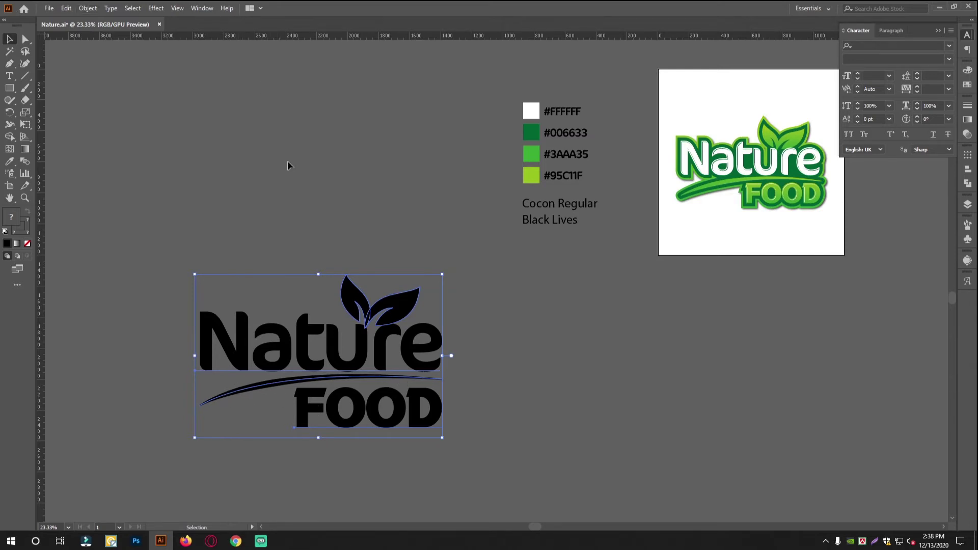
{"action": "left_click", "coordinate": [87, 8]}
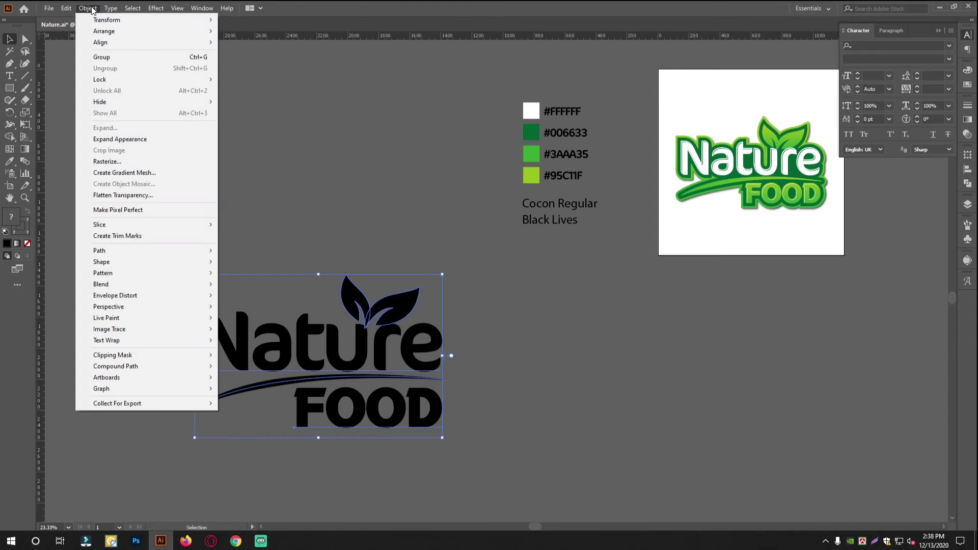
{"action": "left_click", "coordinate": [112, 138]}
{"action": "left_click", "coordinate": [80, 9]}
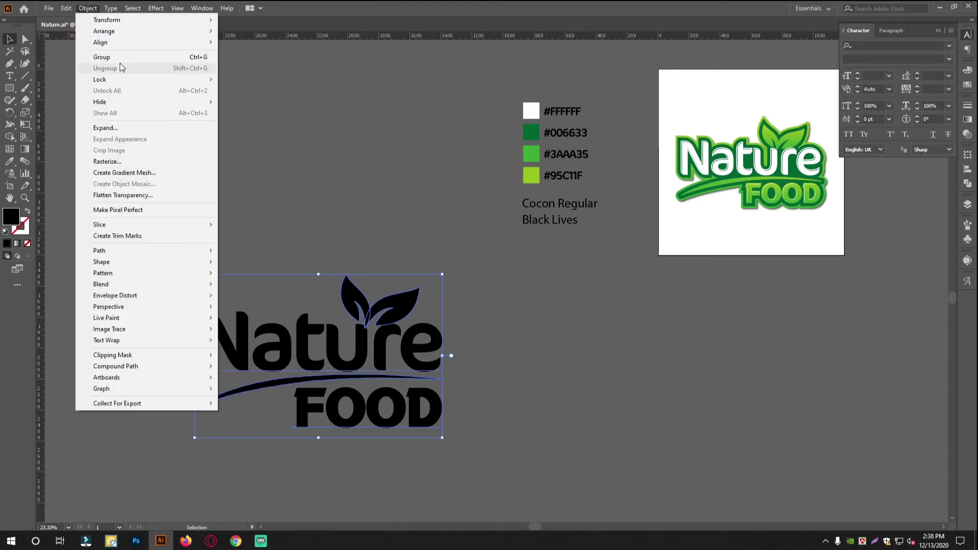
{"action": "left_click", "coordinate": [107, 129]}
{"action": "left_click", "coordinate": [455, 331]}
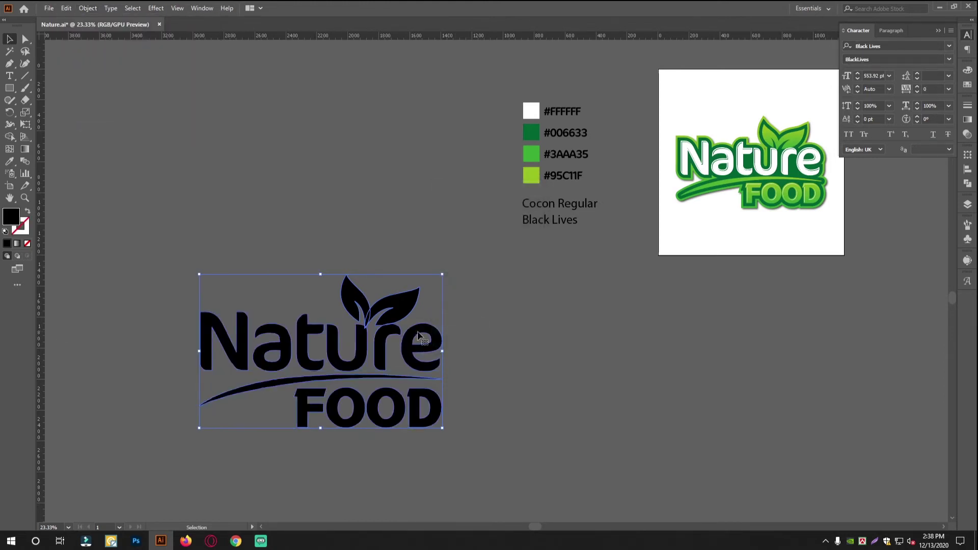
- Check the expanded lettering and swoosh shapes by selecting parts of the logo individually
{"action": "scroll", "coordinate": [274, 343], "scroll_direction": "up", "scroll_amount": 2}
{"action": "left_click", "coordinate": [481, 357]}
{"action": "left_click", "coordinate": [568, 358]}
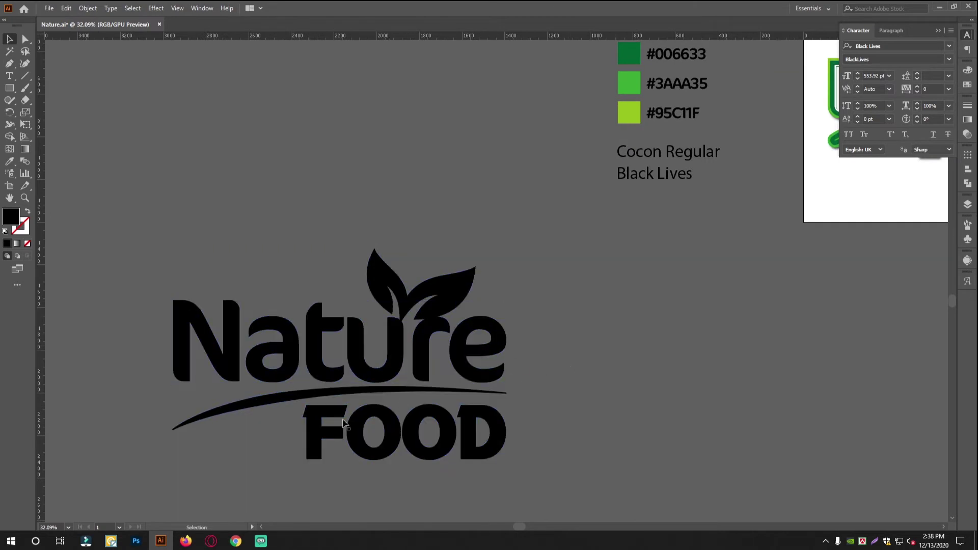
{"action": "left_click", "coordinate": [274, 394]}
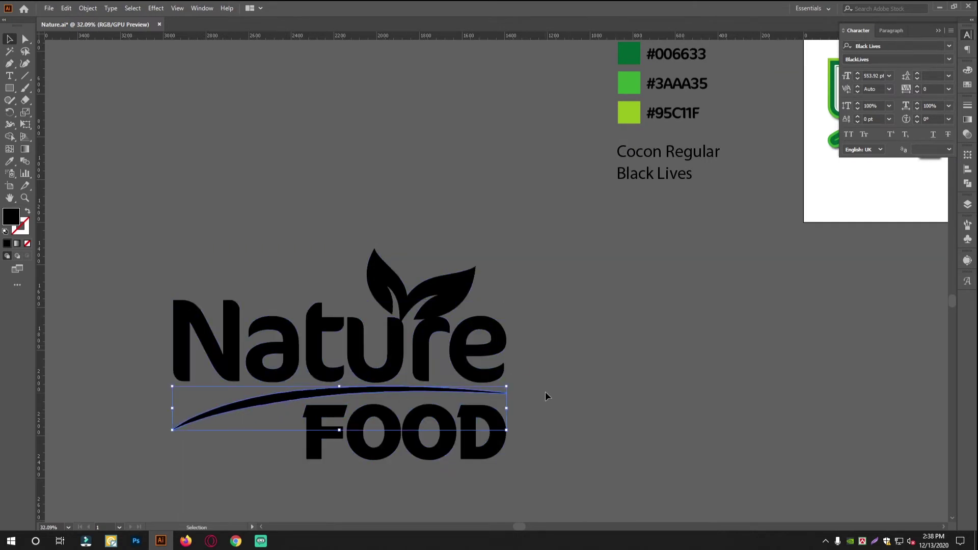
{"action": "left_click", "coordinate": [546, 392]}
{"action": "scroll", "coordinate": [326, 393], "scroll_direction": "up", "scroll_amount": 2}
{"action": "scroll", "coordinate": [318, 391], "scroll_direction": "down", "scroll_amount": 3}
{"action": "left_click", "coordinate": [252, 403]}
{"action": "left_click", "coordinate": [516, 323]}
- Select all the expanded logo parts and group them
{"action": "scroll", "coordinate": [455, 346], "scroll_direction": "down", "scroll_amount": 2}
{"action": "left_click_drag", "start_coordinate": [421, 389], "coordinate": [202, 274]}
{"action": "key", "text": "ctrl+g"}
{"action": "left_click_drag", "start_coordinate": [523, 358], "coordinate": [575, 357]}
{"action": "left_click_drag", "start_coordinate": [510, 331], "coordinate": [509, 343]}
{"action": "left_click", "coordinate": [509, 343]}
{"action": "left_click_drag", "start_coordinate": [443, 357], "coordinate": [469, 355]}
{"action": "left_click_drag", "start_coordinate": [493, 345], "coordinate": [415, 339]}
{"action": "left_click_drag", "start_coordinate": [358, 348], "coordinate": [378, 347]}
{"action": "left_click_drag", "start_coordinate": [434, 377], "coordinate": [499, 357]}
{"action": "mouse_move", "coordinate": [330, 364]}
{"action": "left_mouse_down"}
{"action": "mouse_move", "coordinate": [350, 367]}
{"action": "mouse_move", "coordinate": [315, 367]}
{"action": "left_mouse_up"}
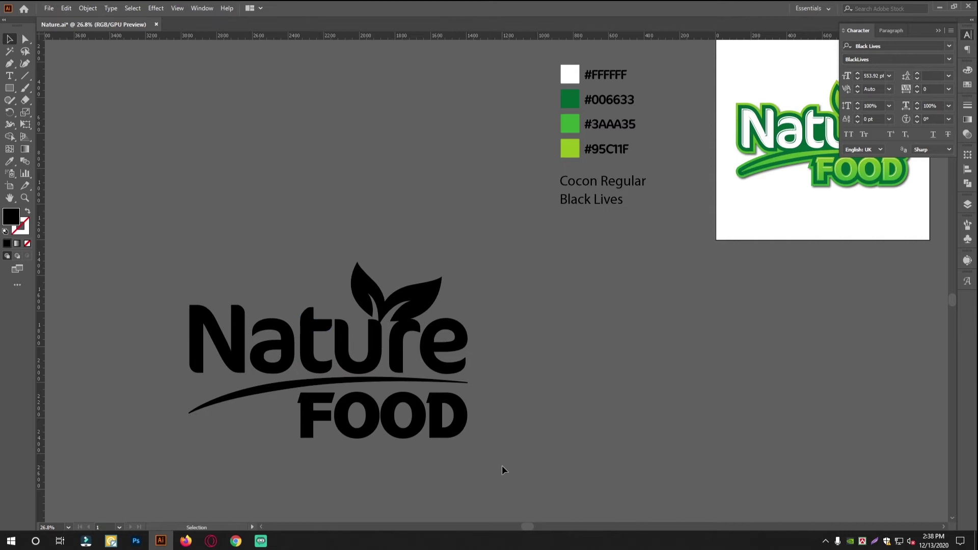
- Select the whole black logo and set its fill to white, #FFFFFF
{"action": "key", "text": "ctrl+a"}
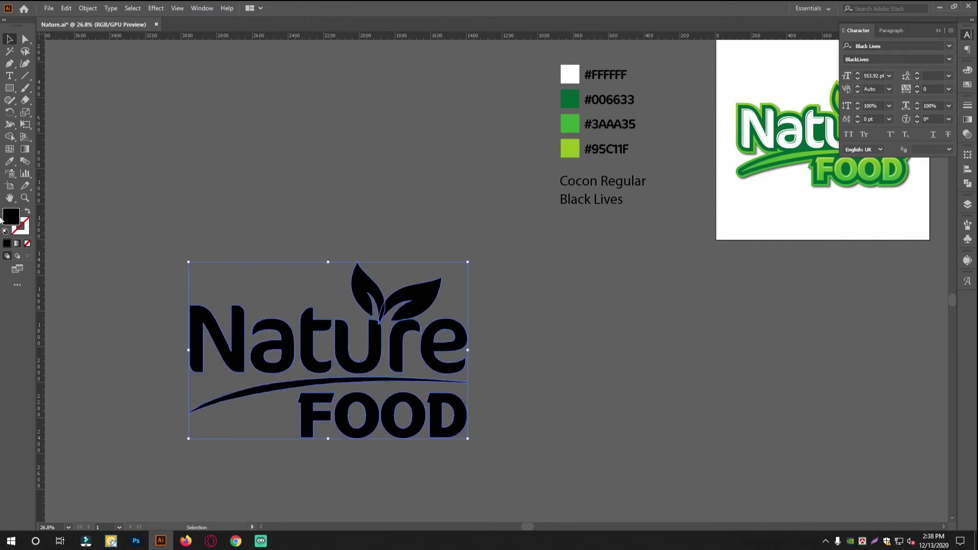
{"action": "double_click", "coordinate": [8, 220]}
{"action": "left_click_drag", "start_coordinate": [411, 303], "coordinate": [354, 200]}
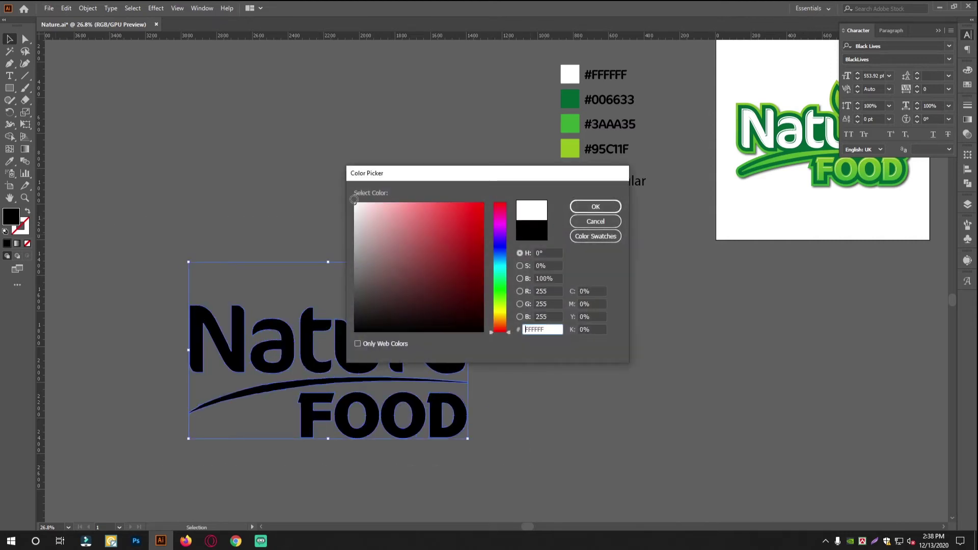
{"action": "left_click", "coordinate": [595, 209]}
{"action": "left_click", "coordinate": [502, 311]}
- Apply Offset Path to the white logo with a 30 px offset, Miter joins and a miter limit of 4
{"action": "scroll", "coordinate": [497, 316], "scroll_direction": "down", "scroll_amount": 3}
{"action": "scroll", "coordinate": [490, 316], "scroll_direction": "up", "scroll_amount": 2}
{"action": "left_click_drag", "start_coordinate": [479, 315], "coordinate": [447, 317]}
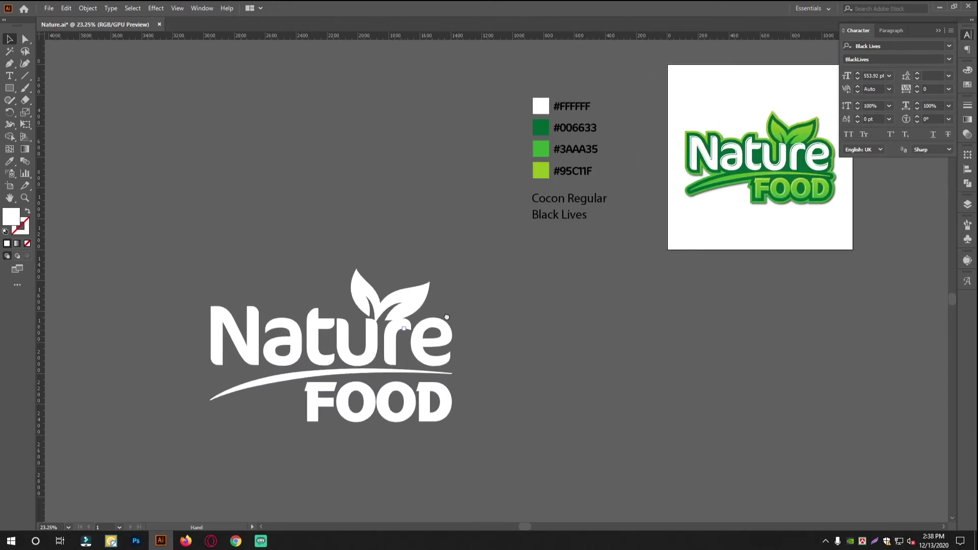
{"action": "scroll", "coordinate": [447, 317], "scroll_direction": "up", "scroll_amount": 1}
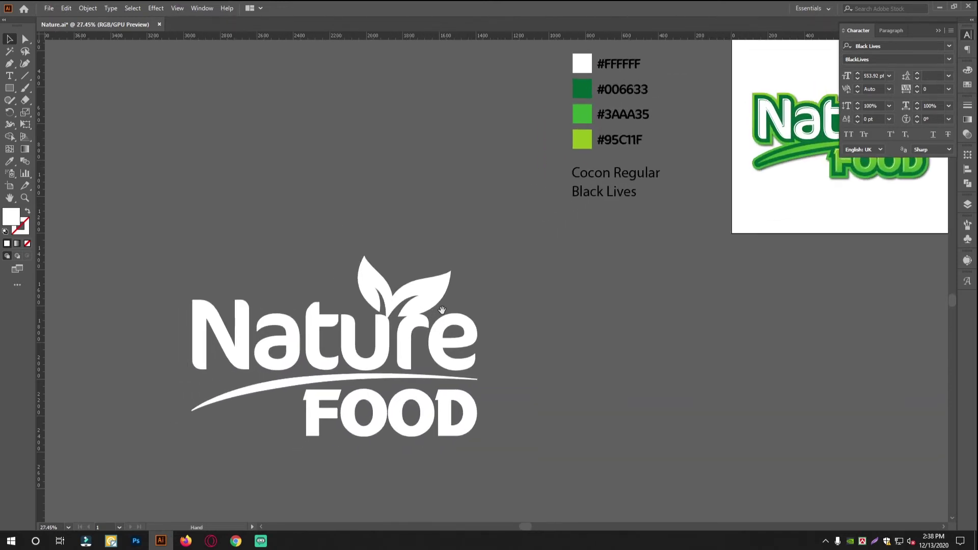
{"action": "scroll", "coordinate": [400, 309], "scroll_direction": "up", "scroll_amount": 1}
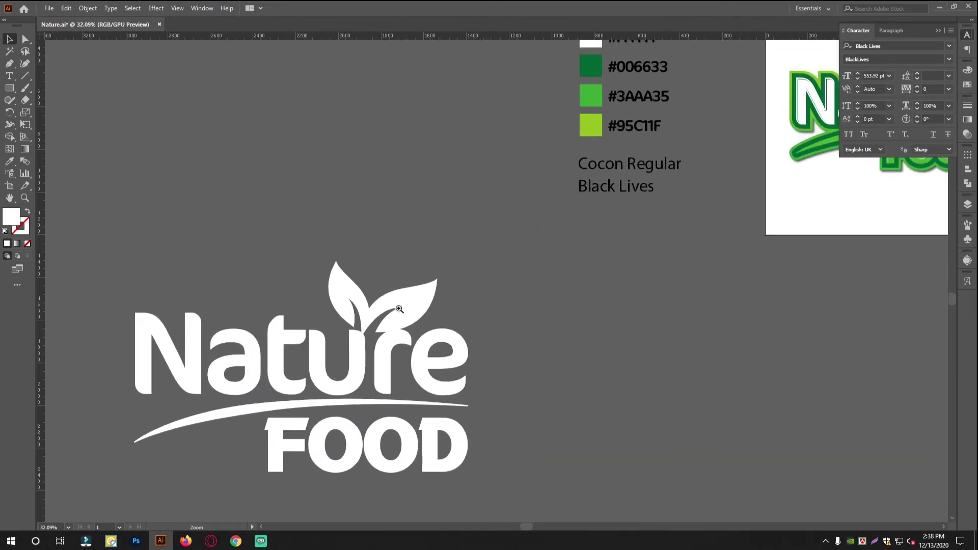
{"action": "scroll", "coordinate": [399, 309], "scroll_direction": "down", "scroll_amount": 1}
{"action": "left_click", "coordinate": [400, 309]}
{"action": "left_click", "coordinate": [93, 11]}
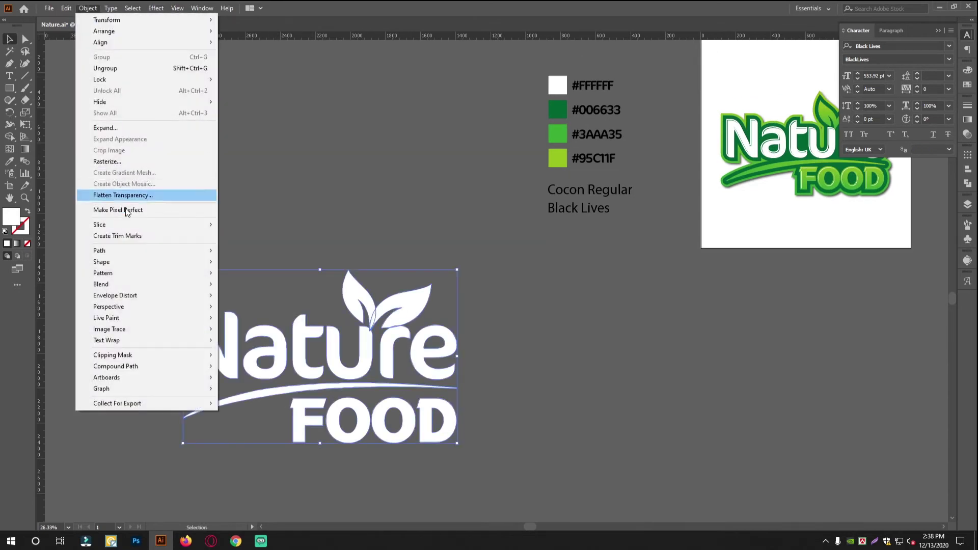
{"action": "mouse_move", "coordinate": [119, 252]}
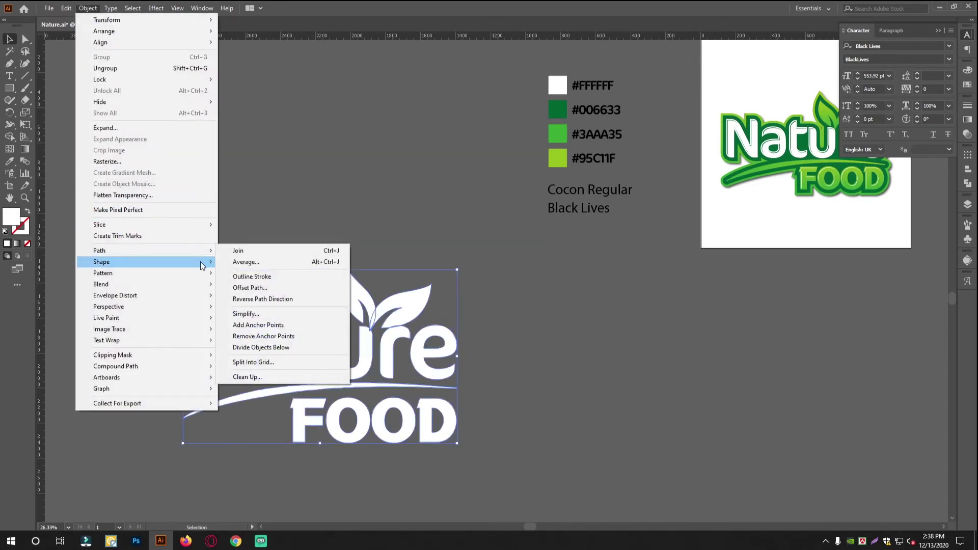
{"action": "left_click", "coordinate": [249, 288]}
{"action": "left_click", "coordinate": [424, 296]}
{"action": "left_click", "coordinate": [478, 242]}
{"action": "key", "text": "Up"}
{"action": "key", "text": "Up"}
{"action": "key", "text": "Up"}
{"action": "key", "text": "Up"}
{"action": "key", "text": "Up"}
{"action": "key", "text": "Up"}
{"action": "key", "text": "Up"}
{"action": "key", "text": "Up"}
{"action": "key", "text": "Up"}
{"action": "key", "text": "Up"}
{"action": "key", "text": "Up"}
{"action": "key", "text": "Up"}
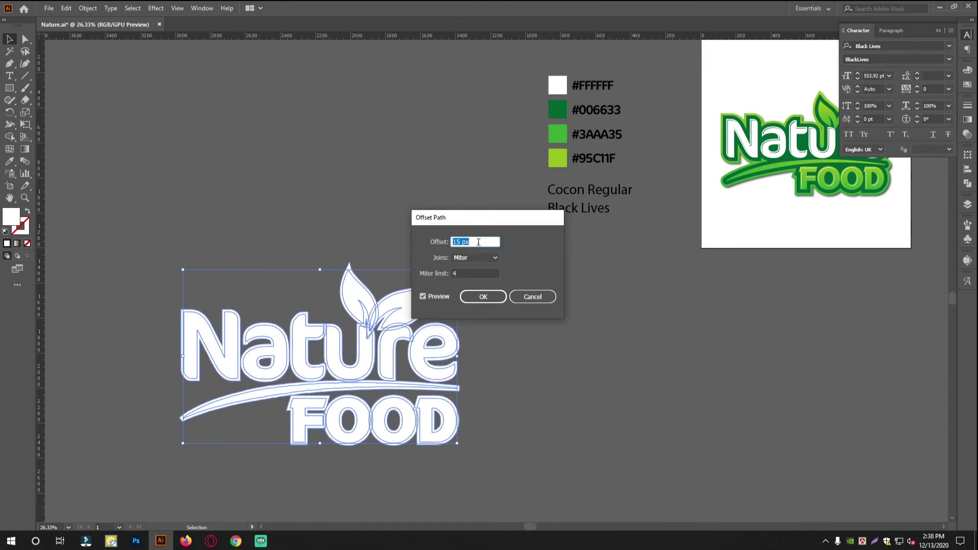
{"action": "key", "text": "Up"}
{"action": "key", "text": "Up"}
{"action": "key", "text": "Up"}
{"action": "key", "text": "Up"}
{"action": "key", "text": "Up"}
{"action": "key", "text": "Up"}
{"action": "key", "text": "Up"}
{"action": "key", "text": "Up"}
{"action": "key", "text": "Up"}
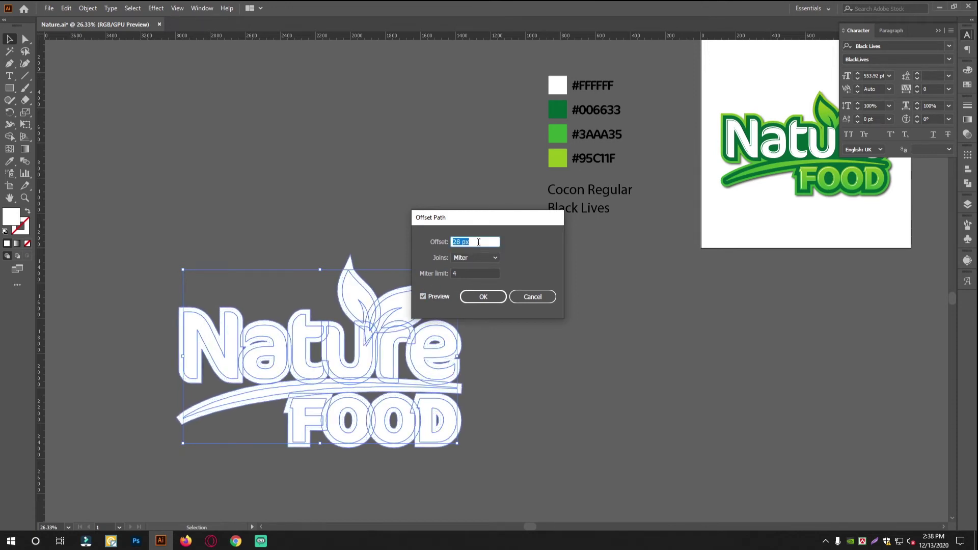
{"action": "key", "text": "Down"}
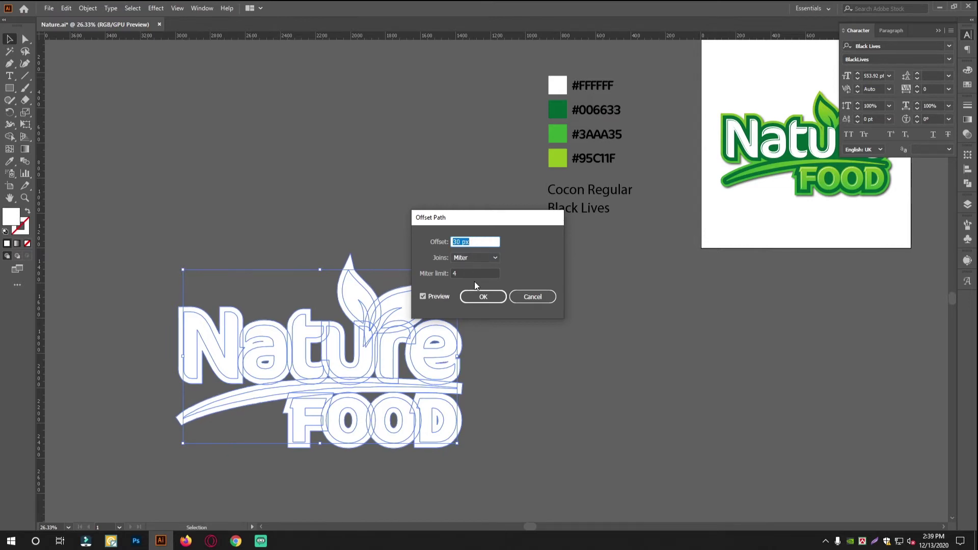
{"action": "left_click", "coordinate": [488, 296]}
- Ungroup the offset logo until the offset outlines and the original shapes can be selected separately
{"action": "scroll", "coordinate": [572, 353], "scroll_direction": "up", "scroll_amount": 3}
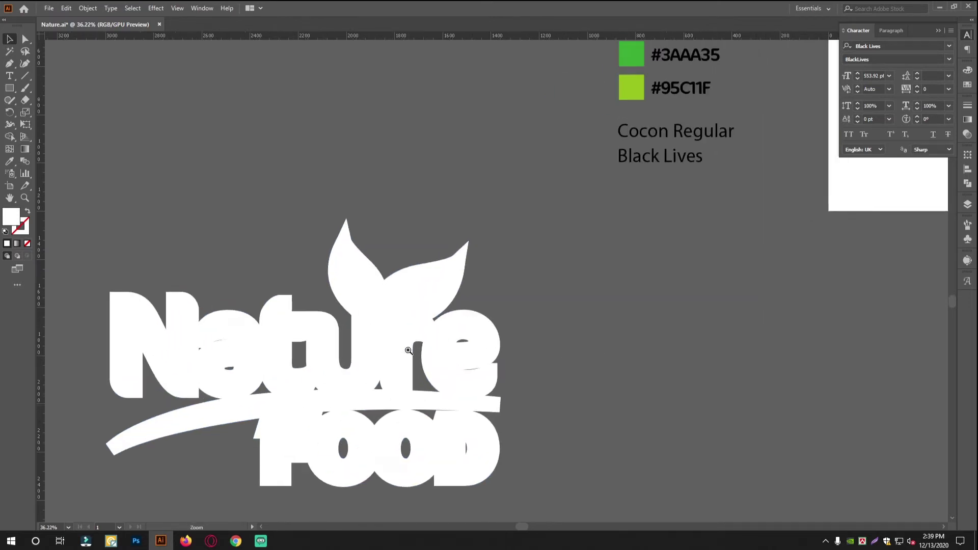
{"action": "left_click", "coordinate": [426, 251]}
{"action": "right_click", "coordinate": [426, 235]}
{"action": "left_click", "coordinate": [473, 322]}
{"action": "left_click", "coordinate": [427, 269]}
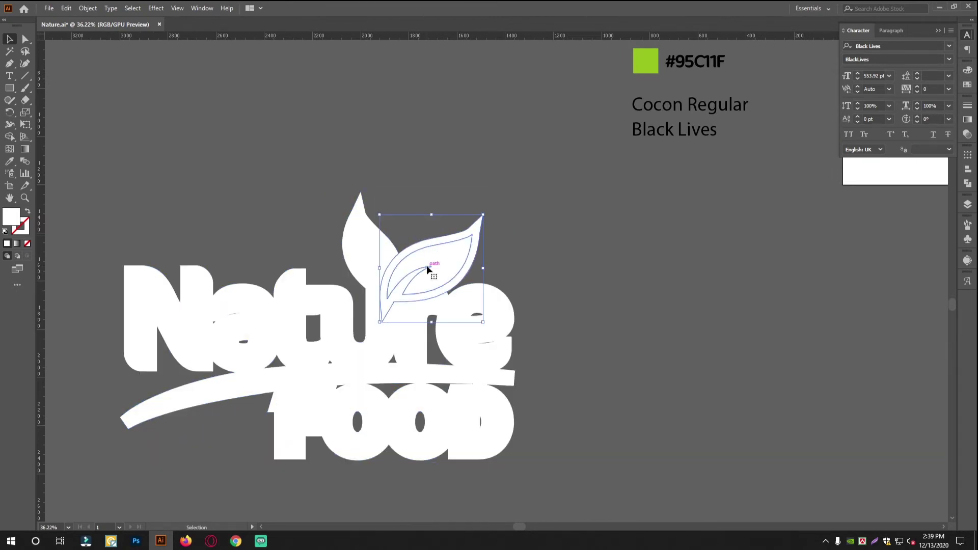
{"action": "left_click_drag", "start_coordinate": [114, 181], "coordinate": [542, 447]}
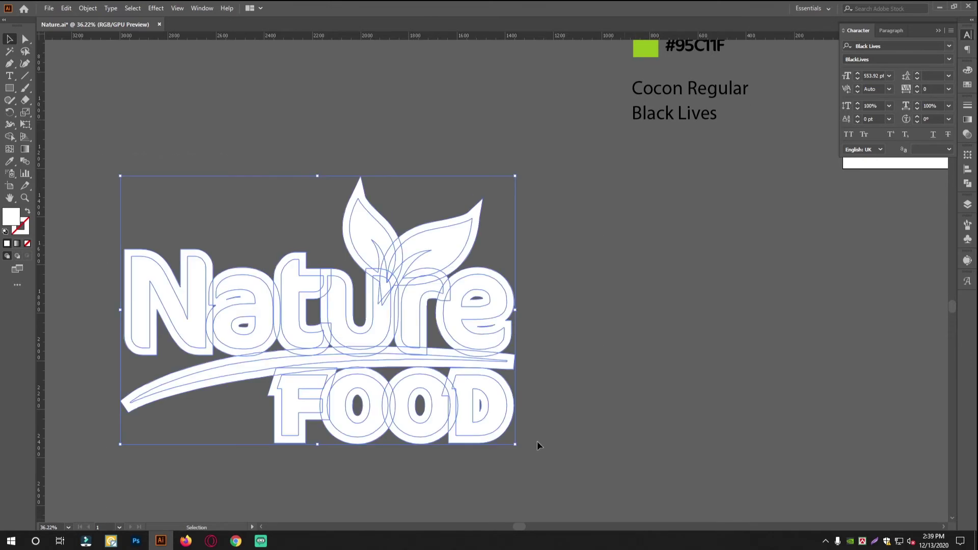
{"action": "right_click", "coordinate": [542, 448]}
{"action": "left_click", "coordinate": [516, 374]}
- Select the original inner leaf, Nature, swoosh and FOOD shapes and lock them, leaving the offset outlines editable
{"action": "left_click", "coordinate": [371, 242]}
{"action": "left_click", "coordinate": [415, 313], "text": "shift"}
{"action": "left_click", "coordinate": [502, 293], "text": "shift"}
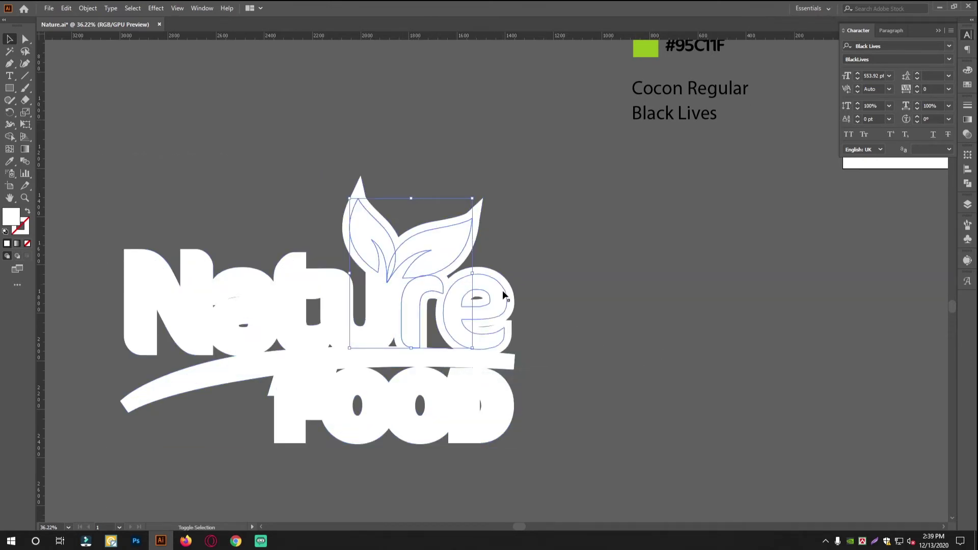
{"action": "left_click", "coordinate": [363, 313], "text": "shift"}
{"action": "left_click", "coordinate": [291, 312], "text": "shift"}
{"action": "left_click", "coordinate": [264, 313], "text": "shift"}
{"action": "left_click", "coordinate": [196, 311], "text": "shift"}
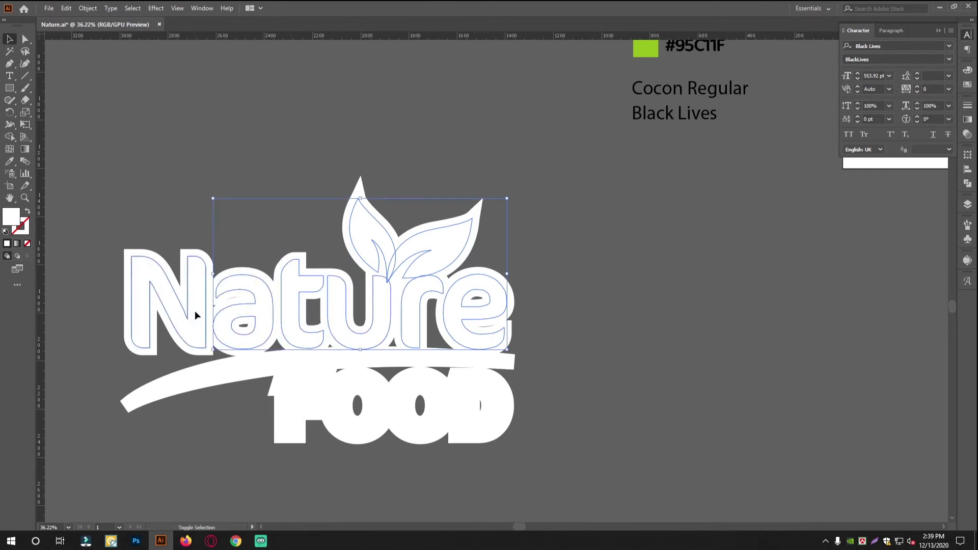
{"action": "left_click", "coordinate": [257, 373], "text": "shift"}
{"action": "left_click", "coordinate": [301, 383], "text": "shift"}
{"action": "left_click", "coordinate": [383, 383], "text": "shift"}
{"action": "left_click", "coordinate": [426, 385], "text": "shift"}
{"action": "left_click", "coordinate": [483, 385], "text": "shift"}
{"action": "key", "text": "a"}
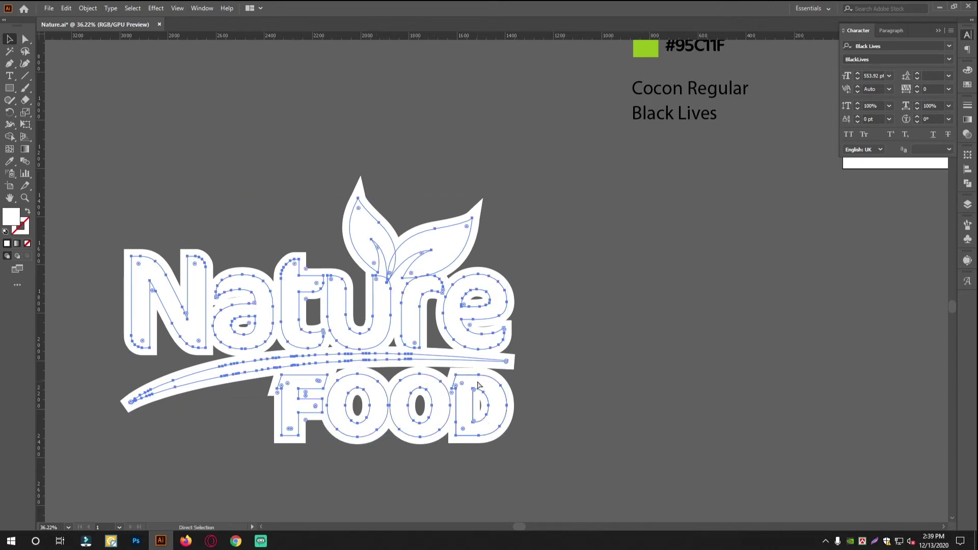
{"action": "left_click", "coordinate": [574, 380]}
- Select all the offset outline shapes and fill them with black sampled from the colour-code text
{"action": "scroll", "coordinate": [574, 380], "scroll_direction": "down", "scroll_amount": 2}
{"action": "key", "text": "ctrl+a"}
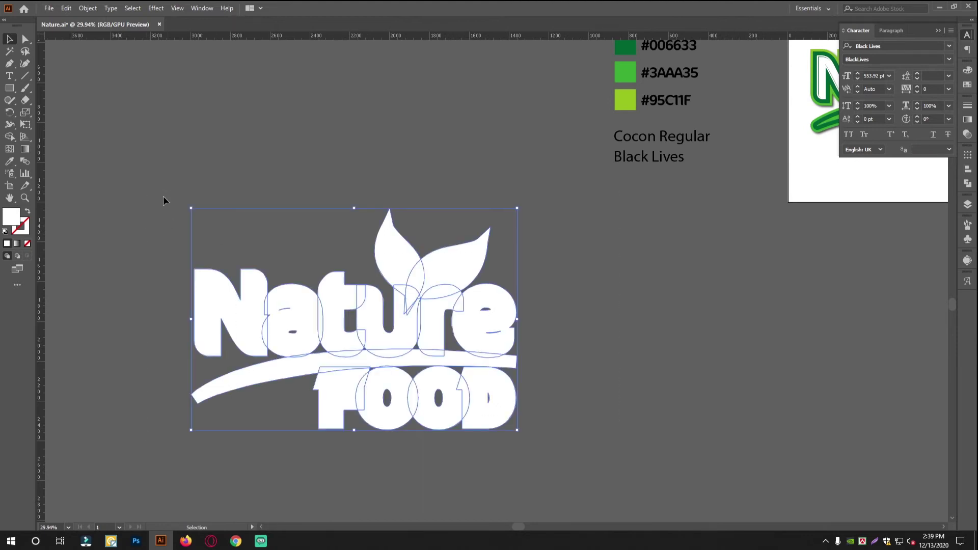
{"action": "left_click", "coordinate": [10, 161]}
{"action": "left_click_drag", "start_coordinate": [603, 143], "coordinate": [564, 192]}
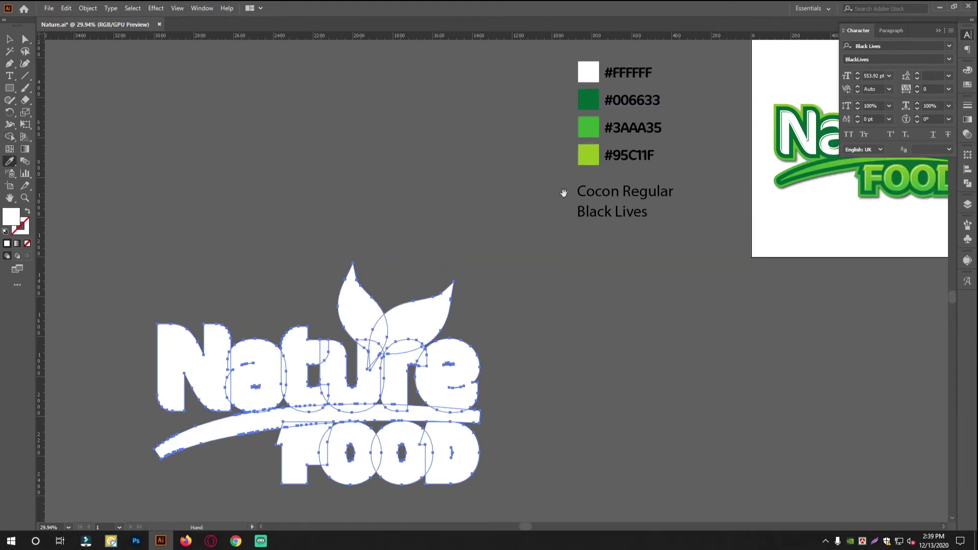
{"action": "left_click", "coordinate": [799, 171]}
{"action": "left_click", "coordinate": [597, 67]}
{"action": "left_click", "coordinate": [632, 128]}
{"action": "left_click", "coordinate": [10, 40]}
{"action": "left_click", "coordinate": [233, 177]}
- Round the square left end of the swoosh's black outline by adjusting its corner points
{"action": "scroll", "coordinate": [306, 330], "scroll_direction": "up", "scroll_amount": 2}
{"action": "scroll", "coordinate": [443, 208], "scroll_direction": "down", "scroll_amount": 1}
{"action": "left_click_drag", "start_coordinate": [423, 336], "coordinate": [427, 243]}
{"action": "scroll", "coordinate": [444, 209], "scroll_direction": "up", "scroll_amount": 2}
{"action": "scroll", "coordinate": [454, 249], "scroll_direction": "up", "scroll_amount": 1}
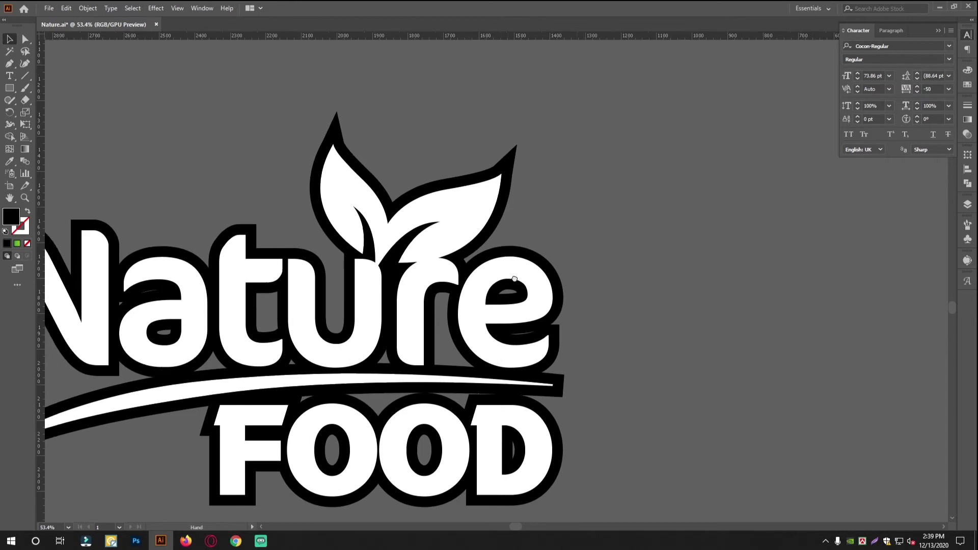
{"action": "left_click_drag", "start_coordinate": [485, 279], "coordinate": [575, 299]}
{"action": "left_click_drag", "start_coordinate": [347, 329], "coordinate": [382, 242]}
{"action": "left_click", "coordinate": [25, 39]}
{"action": "left_click_drag", "start_coordinate": [142, 406], "coordinate": [262, 337]}
{"action": "left_click", "coordinate": [153, 304], "text": "ctrl"}
{"action": "left_click_drag", "start_coordinate": [337, 373], "coordinate": [402, 442]}
{"action": "left_click_drag", "start_coordinate": [367, 386], "coordinate": [419, 399]}
{"action": "left_click_drag", "start_coordinate": [295, 305], "coordinate": [617, 305]}
{"action": "left_click", "coordinate": [605, 412]}
- Round the square right end of the swoosh's black outline to match its left end
{"action": "left_click_drag", "start_coordinate": [769, 288], "coordinate": [234, 352]}
{"action": "left_click_drag", "start_coordinate": [449, 333], "coordinate": [53, 347]}
{"action": "left_click_drag", "start_coordinate": [615, 315], "coordinate": [823, 355]}
{"action": "left_click_drag", "start_coordinate": [421, 280], "coordinate": [492, 288]}
{"action": "left_click_drag", "start_coordinate": [401, 286], "coordinate": [52, 217]}
{"action": "left_click", "coordinate": [534, 328]}
{"action": "mouse_move", "coordinate": [535, 328]}
{"action": "left_mouse_down"}
{"action": "mouse_move", "coordinate": [357, 321]}
{"action": "mouse_move", "coordinate": [516, 313]}
{"action": "mouse_move", "coordinate": [449, 308]}
{"action": "mouse_move", "coordinate": [546, 336]}
{"action": "left_mouse_up"}
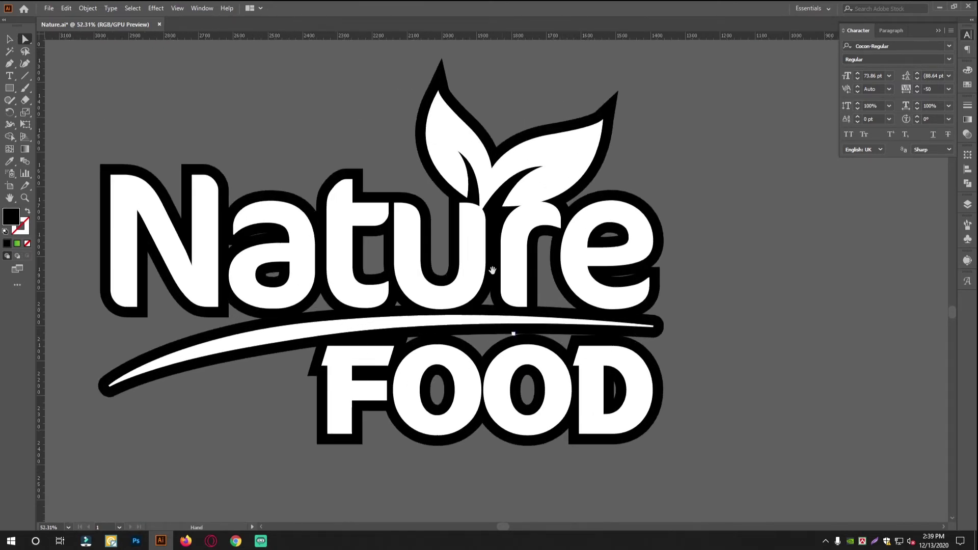
- Shorten the elongated tip of the left leaf's black outline by moving its top anchor point closer to the leaf
{"action": "left_click_drag", "start_coordinate": [492, 270], "coordinate": [504, 321]}
{"action": "left_click_drag", "start_coordinate": [552, 100], "coordinate": [440, 262]}
{"action": "left_click_drag", "start_coordinate": [352, 274], "coordinate": [502, 293]}
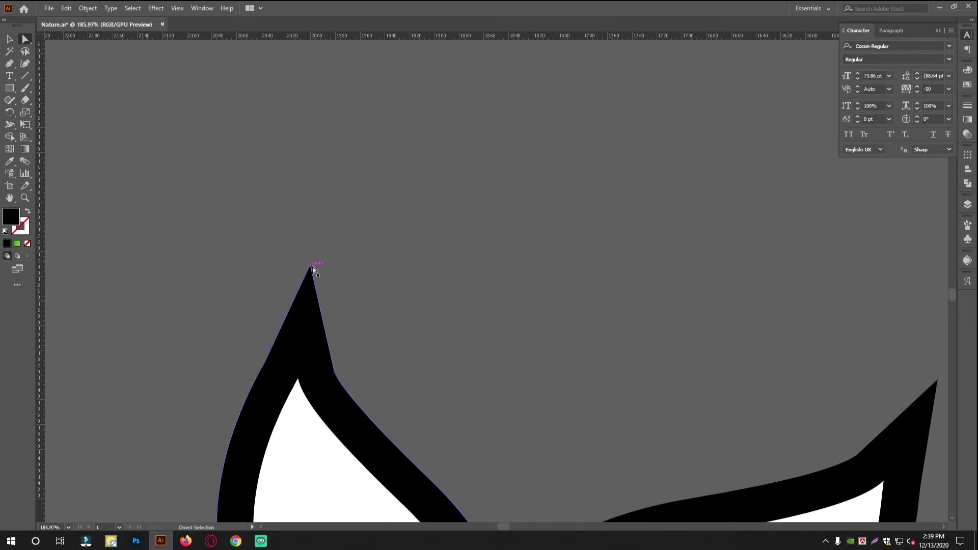
{"action": "left_click", "coordinate": [311, 267]}
{"action": "left_click_drag", "start_coordinate": [311, 266], "coordinate": [251, 330]}
{"action": "left_click", "coordinate": [447, 304]}
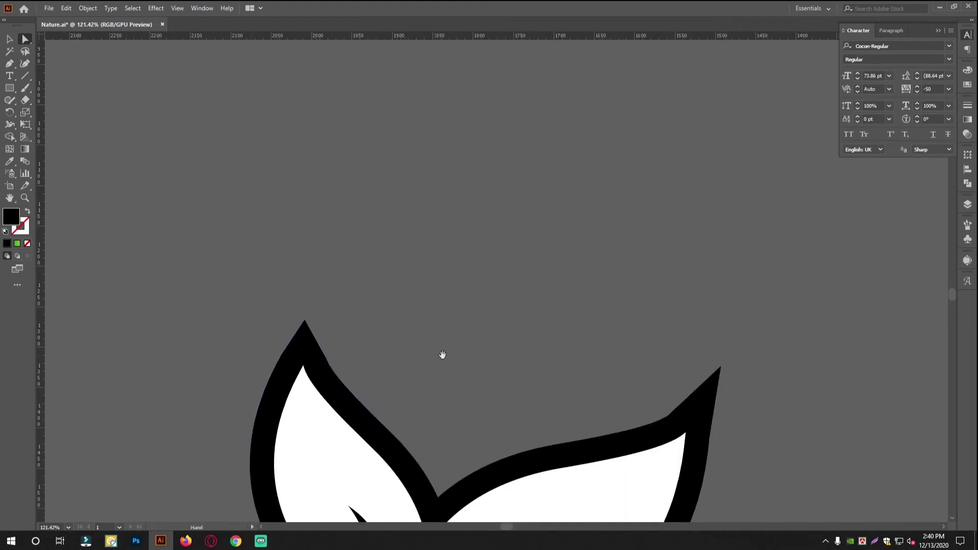
- Shorten the tip of the right leaf's black outline by moving its end anchor point inward
{"action": "left_click_drag", "start_coordinate": [443, 356], "coordinate": [341, 284]}
{"action": "left_click", "coordinate": [618, 298]}
{"action": "left_click_drag", "start_coordinate": [619, 299], "coordinate": [607, 329]}
{"action": "left_click", "coordinate": [651, 327]}
- Smooth the kink on the right edge of the left leaf's outline below its tip by adjusting the curve handles
{"action": "scroll", "coordinate": [571, 340], "scroll_direction": "up", "scroll_amount": 1}
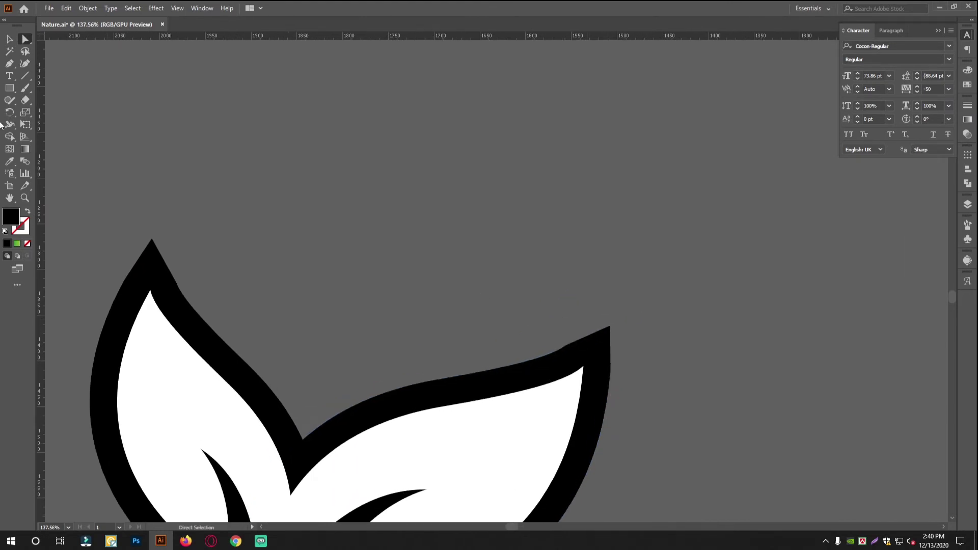
{"action": "scroll", "coordinate": [229, 278], "scroll_direction": "up", "scroll_amount": 4}
{"action": "left_click_drag", "start_coordinate": [270, 322], "coordinate": [516, 353]}
{"action": "left_click_drag", "start_coordinate": [385, 300], "coordinate": [458, 304]}
{"action": "left_click_drag", "start_coordinate": [264, 307], "coordinate": [290, 337]}
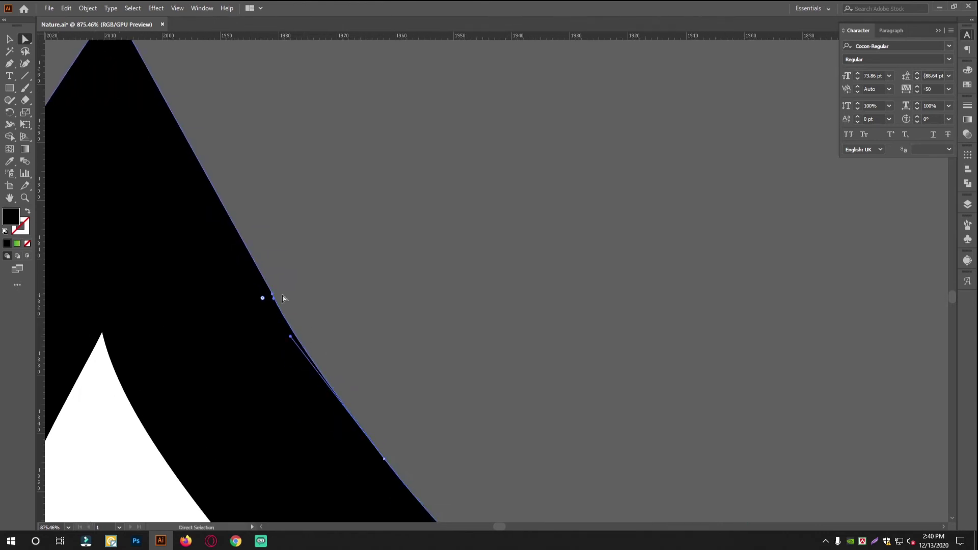
{"action": "left_click_drag", "start_coordinate": [484, 326], "coordinate": [238, 279]}
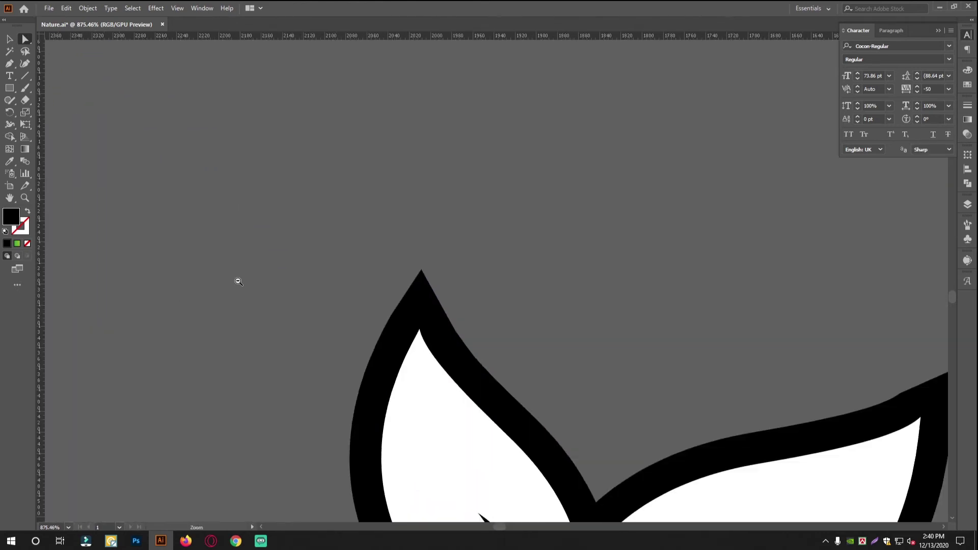
- Smooth the kink on the upper edge of the right leaf's outline beside its tip using curve handles and corner rounding
{"action": "left_click_drag", "start_coordinate": [639, 368], "coordinate": [331, 329]}
{"action": "left_click_drag", "start_coordinate": [649, 352], "coordinate": [817, 390]}
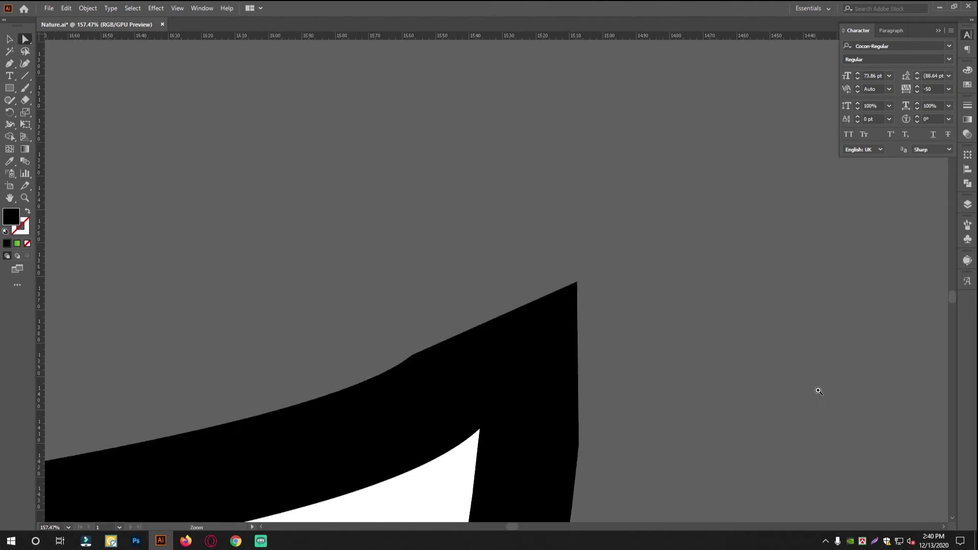
{"action": "left_click_drag", "start_coordinate": [405, 361], "coordinate": [363, 380]}
{"action": "left_click", "coordinate": [414, 322]}
{"action": "left_click", "coordinate": [407, 356]}
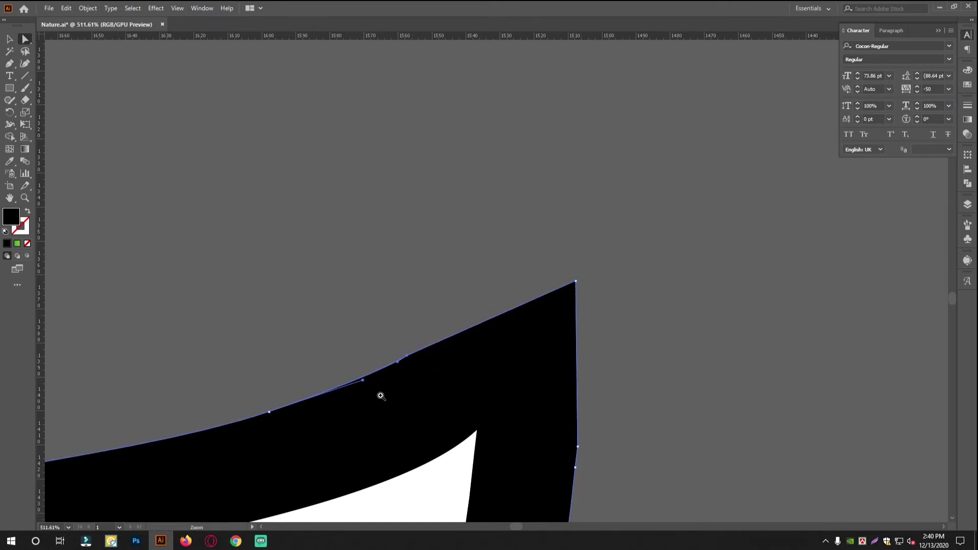
{"action": "left_click_drag", "start_coordinate": [381, 395], "coordinate": [511, 273]}
{"action": "left_click_drag", "start_coordinate": [458, 246], "coordinate": [439, 253]}
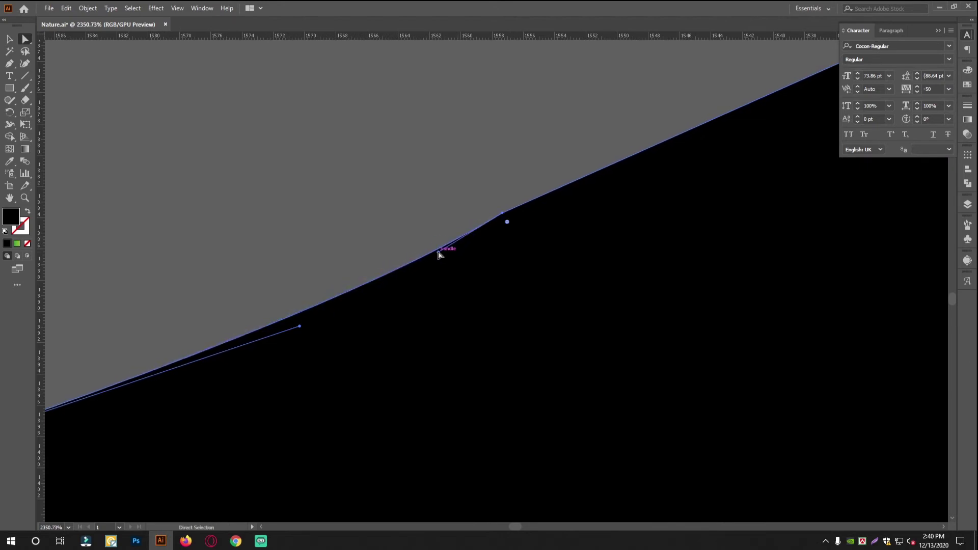
{"action": "left_click_drag", "start_coordinate": [507, 223], "coordinate": [801, 436]}
{"action": "left_click_drag", "start_coordinate": [699, 367], "coordinate": [306, 165]}
{"action": "left_click_drag", "start_coordinate": [346, 192], "coordinate": [780, 497]}
{"action": "left_click_drag", "start_coordinate": [780, 495], "coordinate": [757, 432]}
{"action": "left_click_drag", "start_coordinate": [757, 432], "coordinate": [426, 190]}
{"action": "left_click_drag", "start_coordinate": [338, 292], "coordinate": [588, 468]}
{"action": "left_click_drag", "start_coordinate": [240, 57], "coordinate": [193, 239]}
- Examine the black outline around the leaves and letters for leftover gaps, especially inside the a, t and e
{"action": "left_click", "coordinate": [409, 285]}
{"action": "left_click", "coordinate": [378, 271]}
{"action": "left_click", "coordinate": [530, 247]}
{"action": "left_click_drag", "start_coordinate": [520, 259], "coordinate": [533, 221]}
{"action": "left_click_drag", "start_coordinate": [533, 221], "coordinate": [444, 223]}
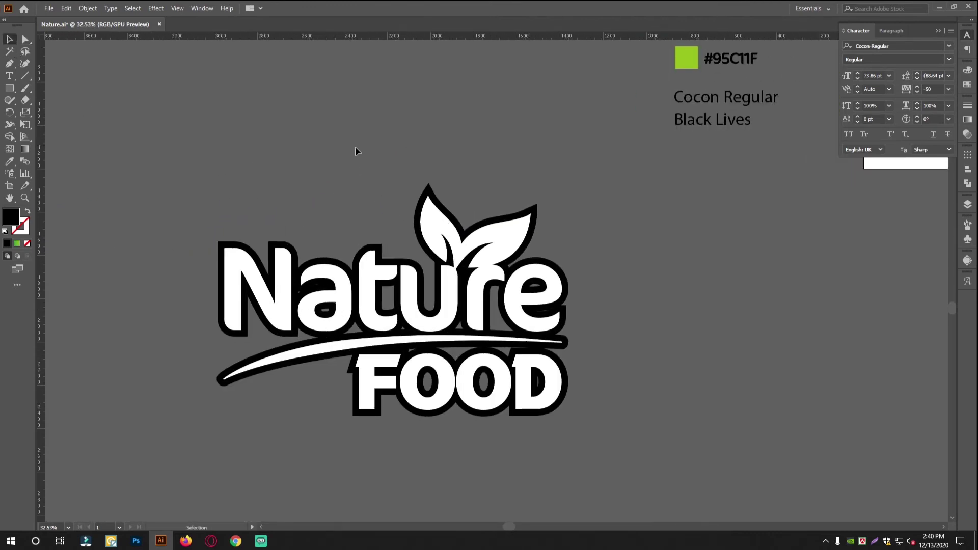
{"action": "left_click", "coordinate": [429, 192]}
{"action": "left_click_drag", "start_coordinate": [209, 153], "coordinate": [370, 316]}
{"action": "left_click_drag", "start_coordinate": [684, 456], "coordinate": [685, 457]}
{"action": "left_click", "coordinate": [684, 457]}
{"action": "scroll", "coordinate": [443, 286], "scroll_direction": "up", "scroll_amount": 1}
{"action": "left_click_drag", "start_coordinate": [307, 356], "coordinate": [337, 369]}
{"action": "scroll", "coordinate": [357, 365], "scroll_direction": "up", "scroll_amount": 2}
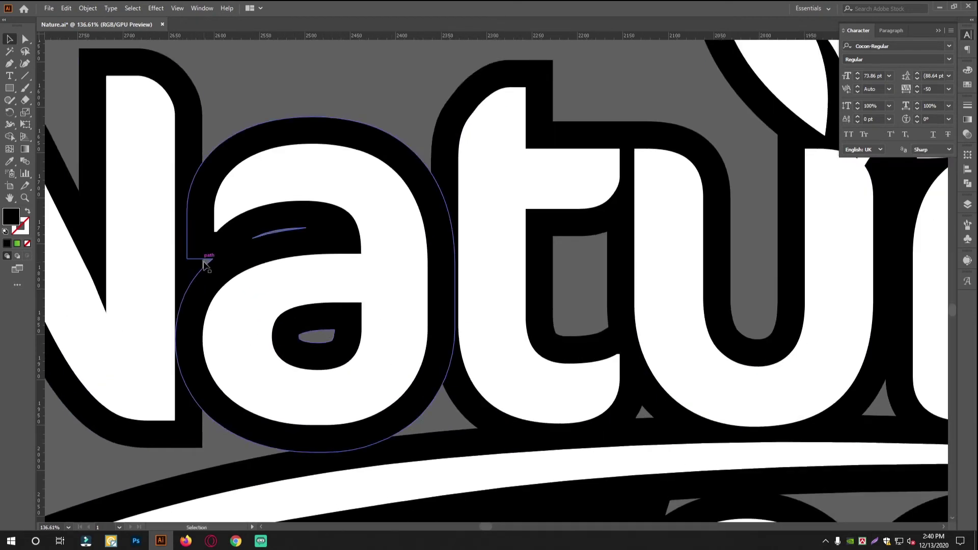
{"action": "left_click_drag", "start_coordinate": [561, 303], "coordinate": [412, 333]}
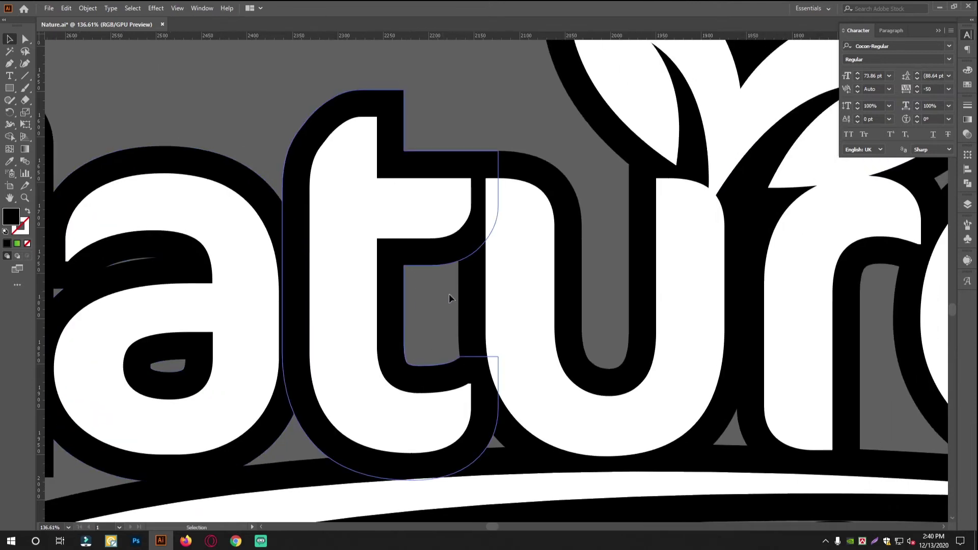
{"action": "scroll", "coordinate": [459, 301], "scroll_direction": "down", "scroll_amount": 3}
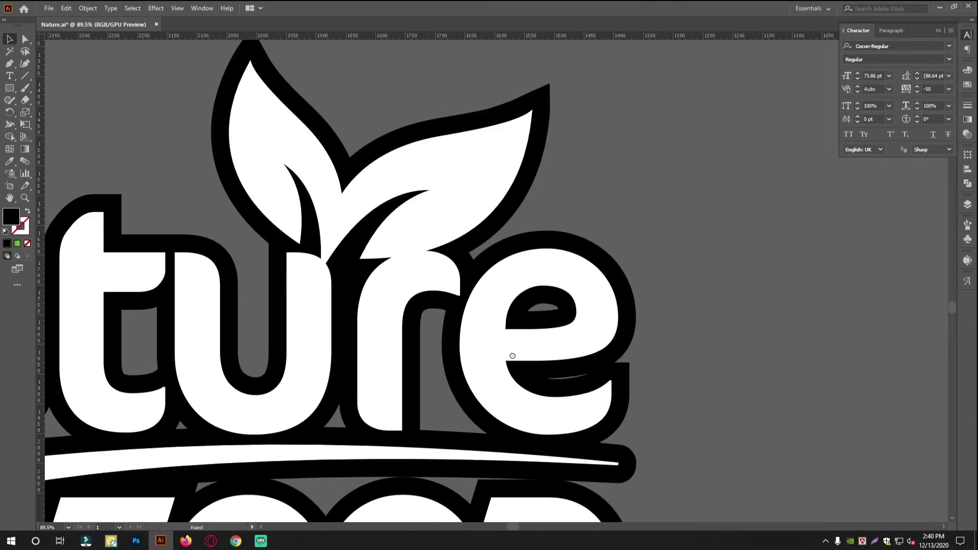
{"action": "scroll", "coordinate": [513, 356], "scroll_direction": "down", "scroll_amount": 4}
{"action": "scroll", "coordinate": [573, 313], "scroll_direction": "up", "scroll_amount": 2}
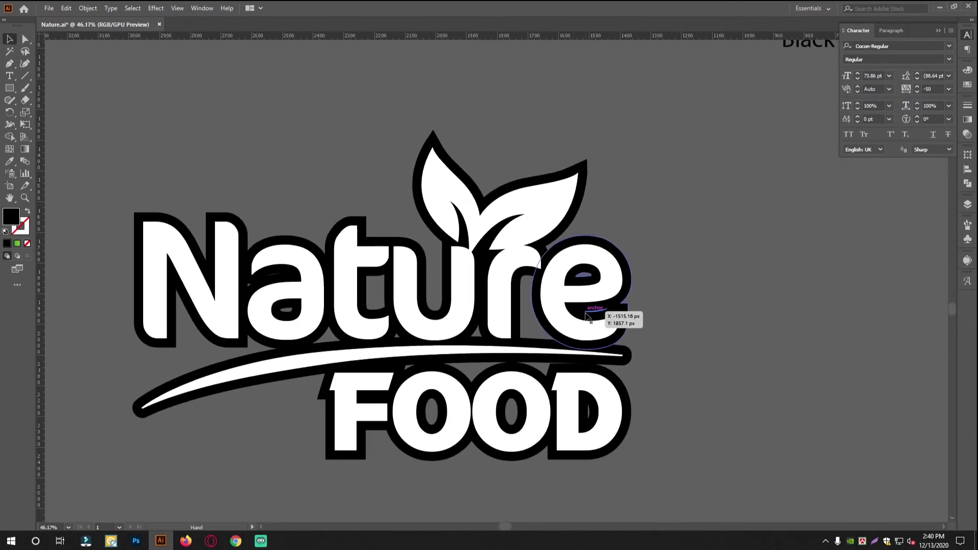
{"action": "left_click_drag", "start_coordinate": [658, 274], "coordinate": [522, 356]}
- Begin a Pen tool filler shape with straight segments from the N across the upper a and t to the u's left stem
{"action": "scroll", "coordinate": [523, 355], "scroll_direction": "down", "scroll_amount": 4}
{"action": "scroll", "coordinate": [411, 329], "scroll_direction": "up", "scroll_amount": 2}
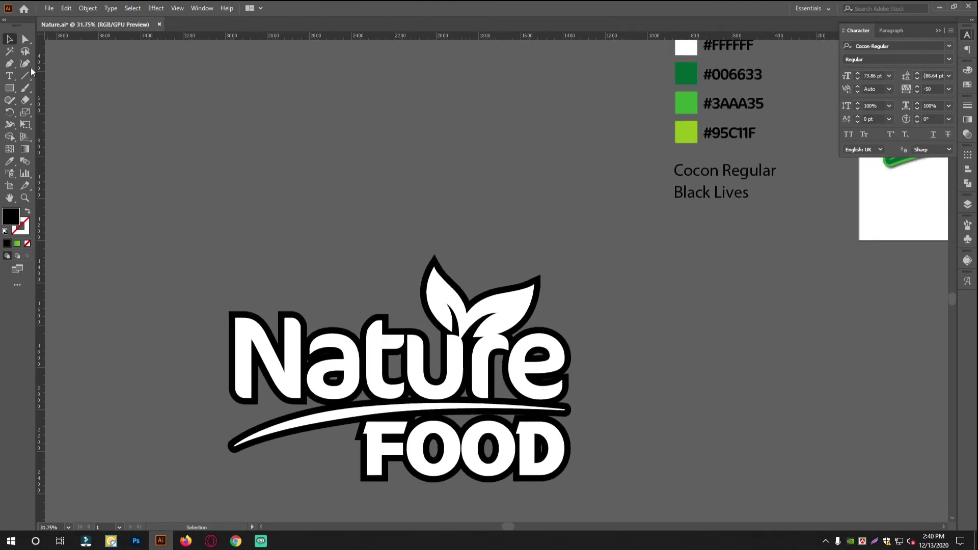
{"action": "scroll", "coordinate": [272, 351], "scroll_direction": "up", "scroll_amount": 5}
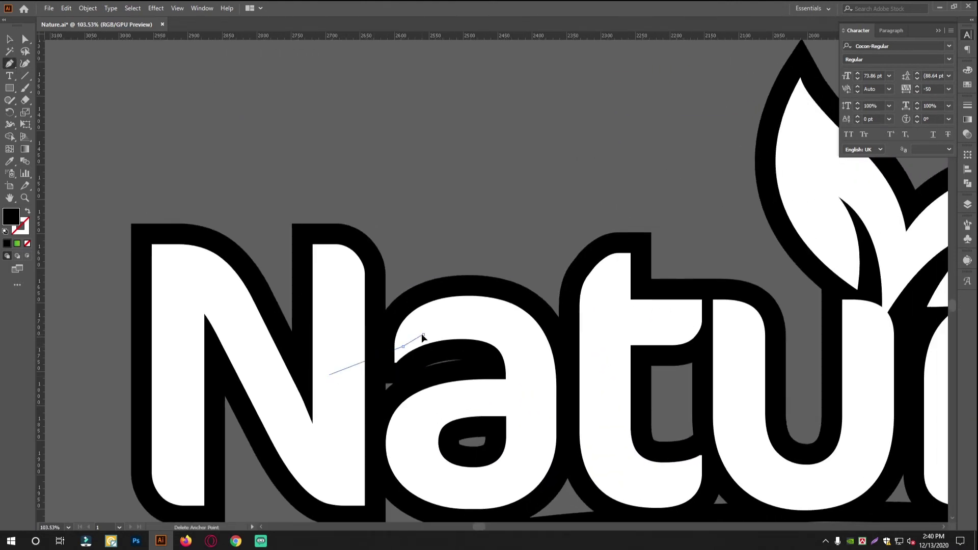
{"action": "left_click", "coordinate": [486, 333]}
{"action": "left_click", "coordinate": [550, 344]}
{"action": "left_click", "coordinate": [620, 330]}
{"action": "left_click", "coordinate": [692, 333]}
{"action": "left_click", "coordinate": [727, 356]}
{"action": "scroll", "coordinate": [662, 367], "scroll_direction": "right", "scroll_amount": 5}
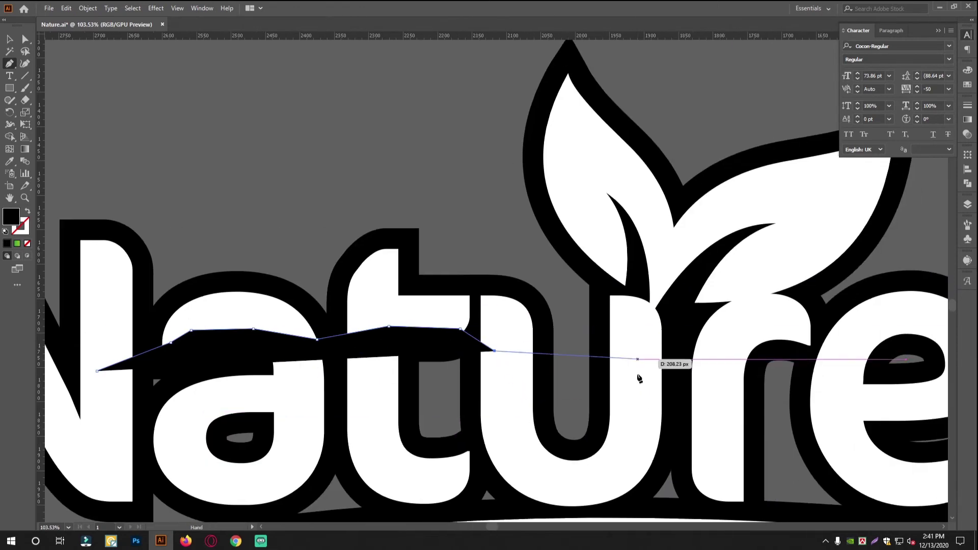
- Continue the filler path below the u's opening, then across the r and upper e to the e's right side
{"action": "left_click", "coordinate": [526, 456]}
{"action": "left_click_drag", "start_coordinate": [594, 462], "coordinate": [513, 458]}
{"action": "left_click", "coordinate": [529, 465]}
{"action": "left_click", "coordinate": [572, 406]}
{"action": "left_click", "coordinate": [603, 346]}
{"action": "left_click_drag", "start_coordinate": [681, 333], "coordinate": [595, 352]}
{"action": "left_click", "coordinate": [603, 341]}
{"action": "left_click", "coordinate": [659, 341]}
{"action": "left_click", "coordinate": [751, 336]}
{"action": "left_click", "coordinate": [805, 347]}
{"action": "left_click", "coordinate": [801, 393]}
{"action": "left_click", "coordinate": [816, 442]}
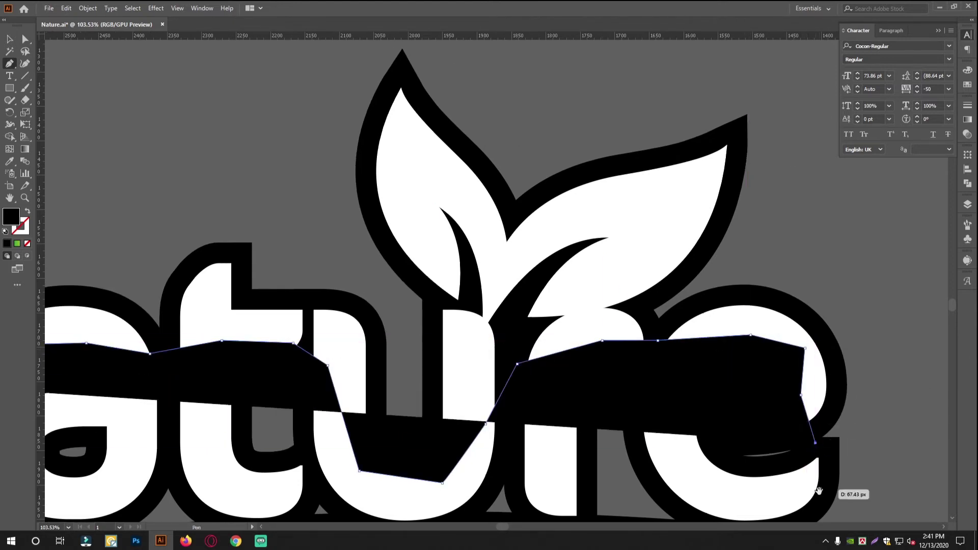
- Continue the filler path down through the e, the swoosh end and the D, then along the lower edge of FOOD
{"action": "left_click_drag", "start_coordinate": [815, 490], "coordinate": [687, 235]}
{"action": "left_click", "coordinate": [666, 264]}
{"action": "left_click", "coordinate": [646, 327]}
{"action": "left_click", "coordinate": [629, 373]}
{"action": "left_click", "coordinate": [646, 423]}
{"action": "left_click_drag", "start_coordinate": [641, 433], "coordinate": [651, 333]}
{"action": "left_click", "coordinate": [650, 389]}
{"action": "left_click", "coordinate": [569, 390]}
{"action": "left_click", "coordinate": [504, 384]}
{"action": "left_click", "coordinate": [399, 398]}
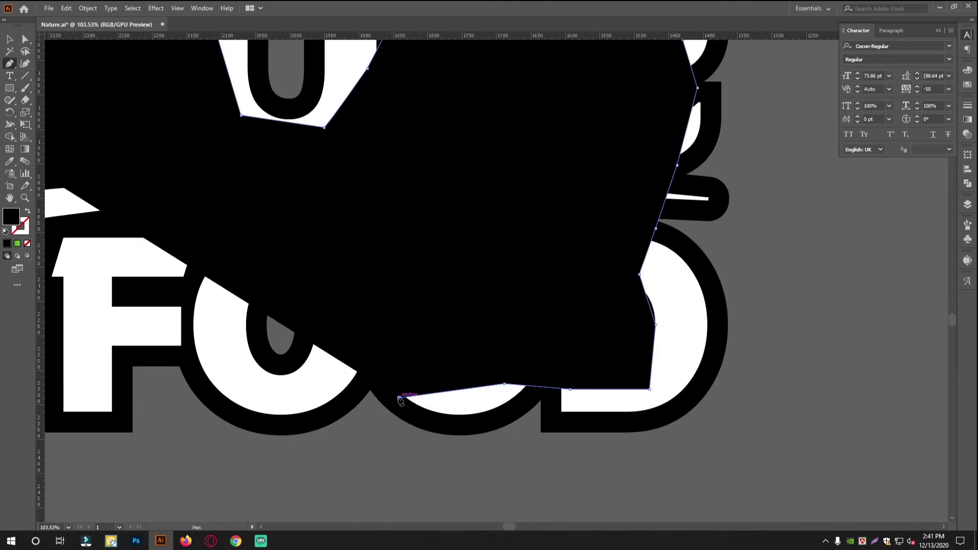
{"action": "key", "text": "ctrl+z"}
- Extend the filler path along the lower part of the two O letters and up into the F
{"action": "left_click", "coordinate": [393, 381]}
{"action": "left_click", "coordinate": [308, 378]}
{"action": "left_click_drag", "start_coordinate": [279, 394], "coordinate": [376, 395]}
{"action": "left_click", "coordinate": [389, 394]}
{"action": "left_click", "coordinate": [311, 375]}
{"action": "left_click", "coordinate": [271, 332]}
{"action": "left_click", "coordinate": [199, 293]}
- Swap fill and stroke, then close the filler path through the F, swoosh and lower a back to its start on the N
{"action": "left_click_drag", "start_coordinate": [199, 294], "coordinate": [548, 354]}
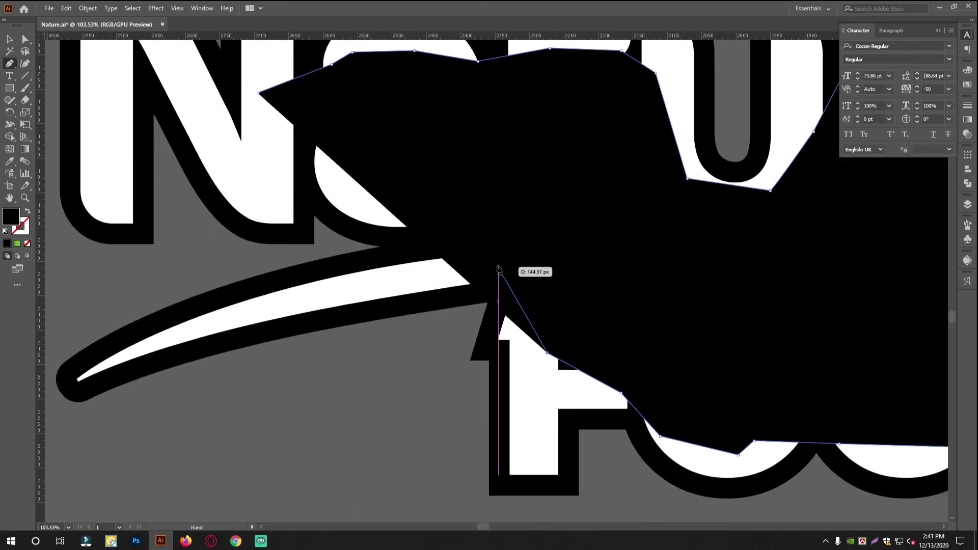
{"action": "left_click", "coordinate": [27, 211]}
{"action": "left_click_drag", "start_coordinate": [531, 240], "coordinate": [501, 300]}
{"action": "left_click", "coordinate": [476, 341]}
{"action": "left_click", "coordinate": [412, 317]}
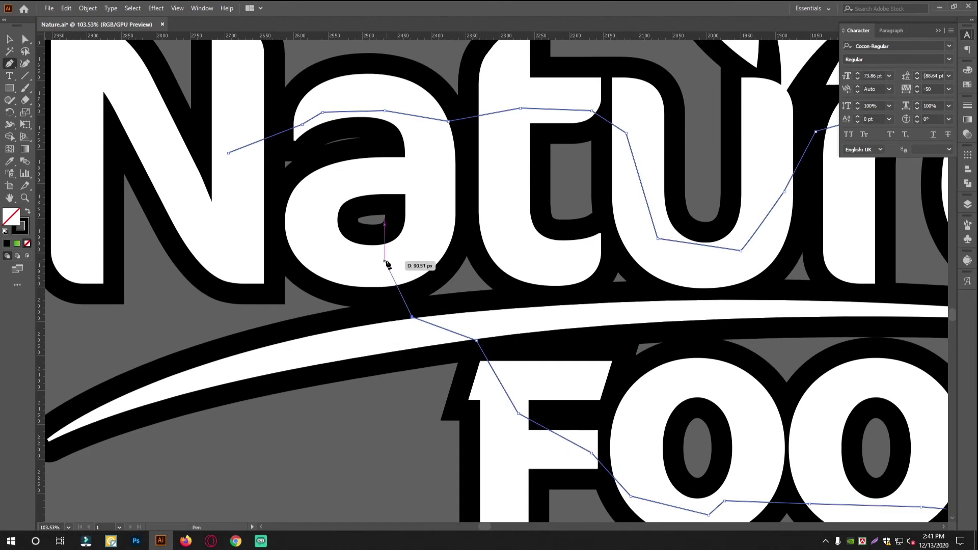
{"action": "left_click", "coordinate": [364, 268]}
{"action": "left_click", "coordinate": [273, 246]}
{"action": "left_click", "coordinate": [251, 213]}
{"action": "left_click", "coordinate": [224, 166]}
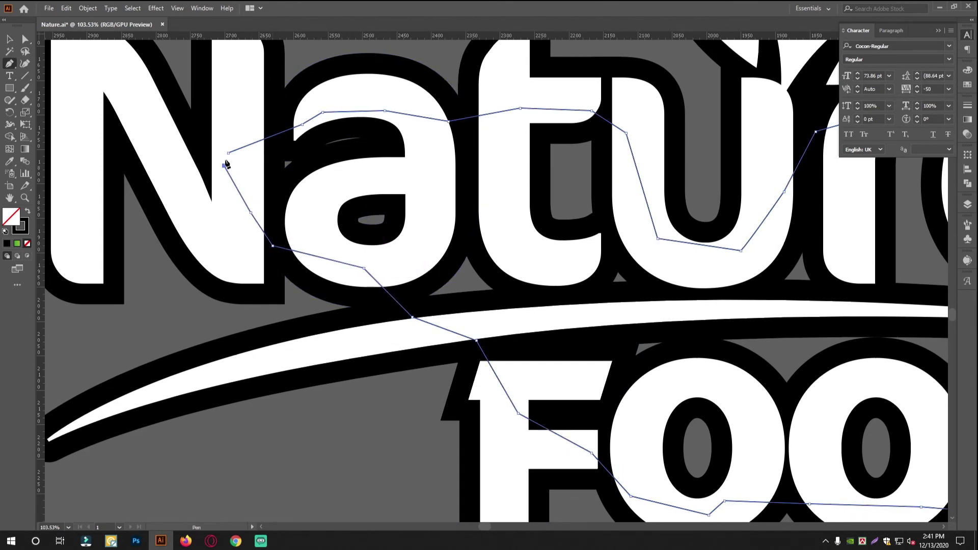
{"action": "left_click", "coordinate": [228, 153]}
- Restore the filler shape's black fill and send it to the back behind the white lettering
{"action": "left_click", "coordinate": [9, 40]}
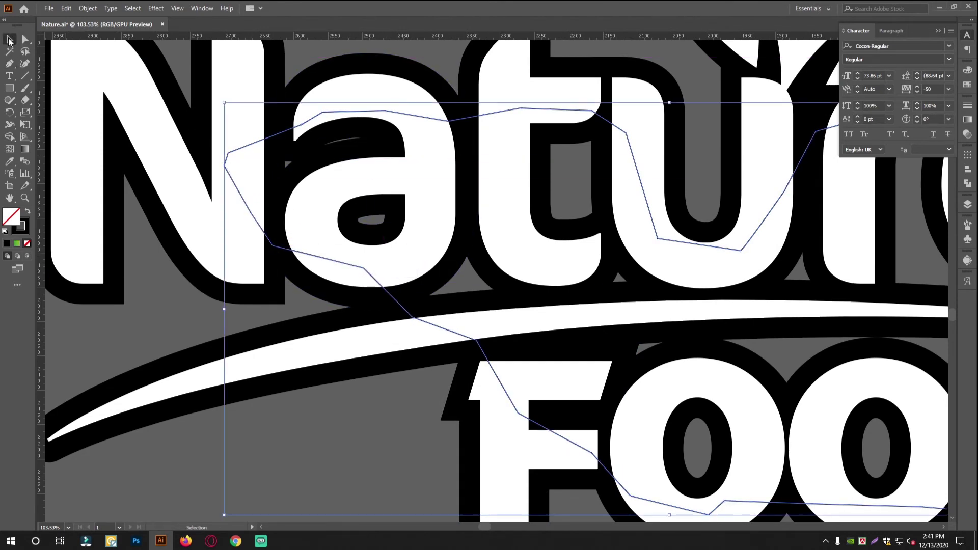
{"action": "left_click", "coordinate": [27, 210]}
{"action": "scroll", "coordinate": [433, 224], "scroll_direction": "down", "scroll_amount": 5}
{"action": "scroll", "coordinate": [509, 240], "scroll_direction": "up", "scroll_amount": 3}
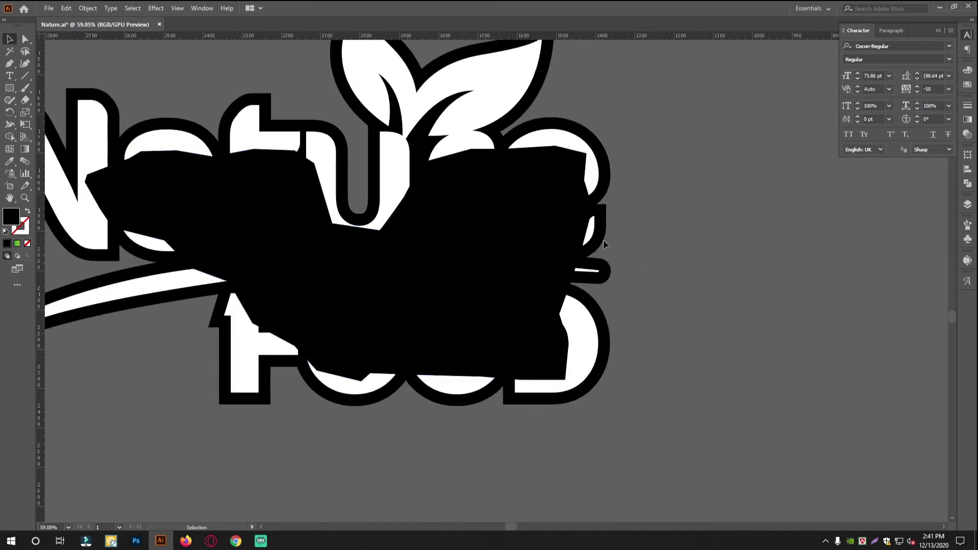
{"action": "key", "text": "ctrl+shift+bracketleft"}
{"action": "left_click", "coordinate": [702, 219]}
{"action": "scroll", "coordinate": [455, 243], "scroll_direction": "down", "scroll_amount": 1}
{"action": "key", "text": "ctrl+a"}
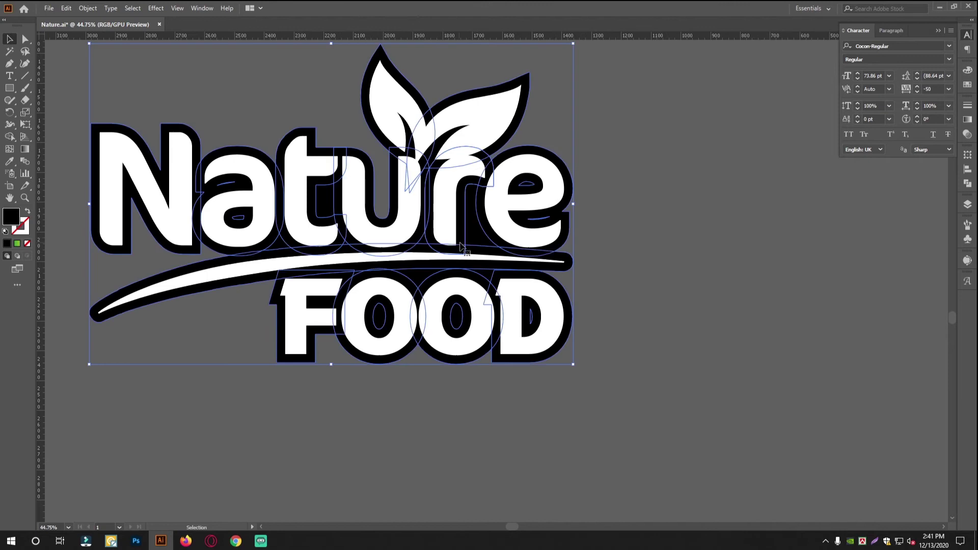
{"action": "left_click", "coordinate": [715, 213]}
{"action": "scroll", "coordinate": [565, 289], "scroll_direction": "down", "scroll_amount": 3}
{"action": "left_click_drag", "start_coordinate": [512, 192], "coordinate": [577, 272]}
{"action": "key", "text": "ctrl+z"}
{"action": "left_click", "coordinate": [617, 389]}
- Select all the black outline shapes and the filler and unite them into one shape
{"action": "key", "text": "ctrl+a"}
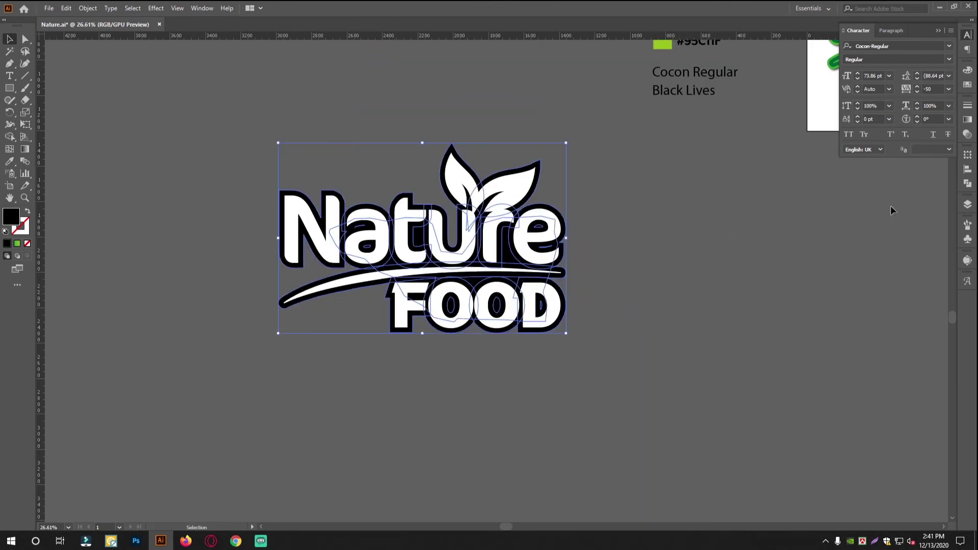
{"action": "left_click", "coordinate": [968, 185]}
{"action": "left_click", "coordinate": [852, 179]}
{"action": "left_click", "coordinate": [707, 319]}
- Examine the united black outline around the letters, leaves and swoosh for remaining gaps
{"action": "scroll", "coordinate": [483, 280], "scroll_direction": "up", "scroll_amount": 4}
{"action": "scroll", "coordinate": [550, 271], "scroll_direction": "down", "scroll_amount": 3}
{"action": "scroll", "coordinate": [550, 271], "scroll_direction": "up", "scroll_amount": 2}
{"action": "left_click_drag", "start_coordinate": [542, 256], "coordinate": [664, 316]}
{"action": "key", "text": "ctrl+z"}
{"action": "left_click", "coordinate": [748, 292]}
{"action": "scroll", "coordinate": [530, 191], "scroll_direction": "up", "scroll_amount": 2}
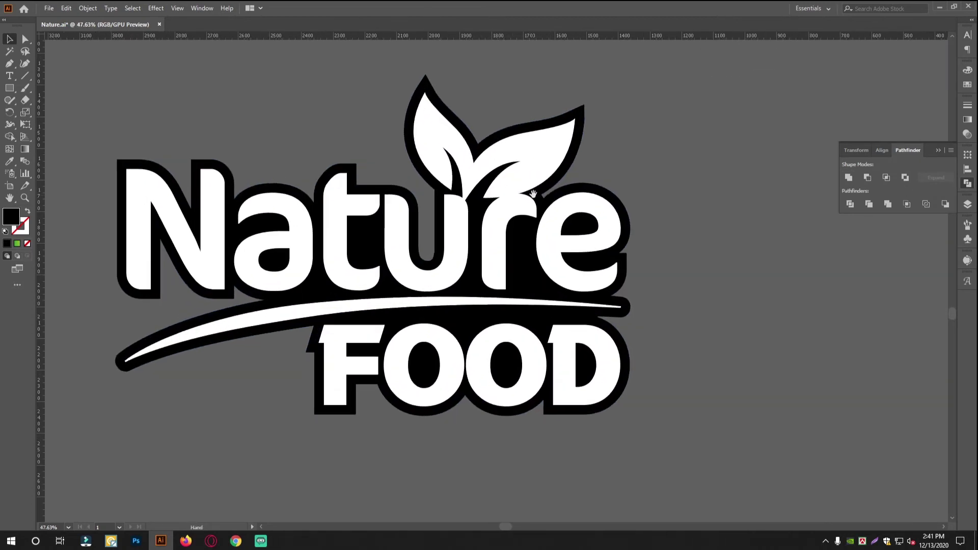
{"action": "left_click_drag", "start_coordinate": [538, 204], "coordinate": [569, 229]}
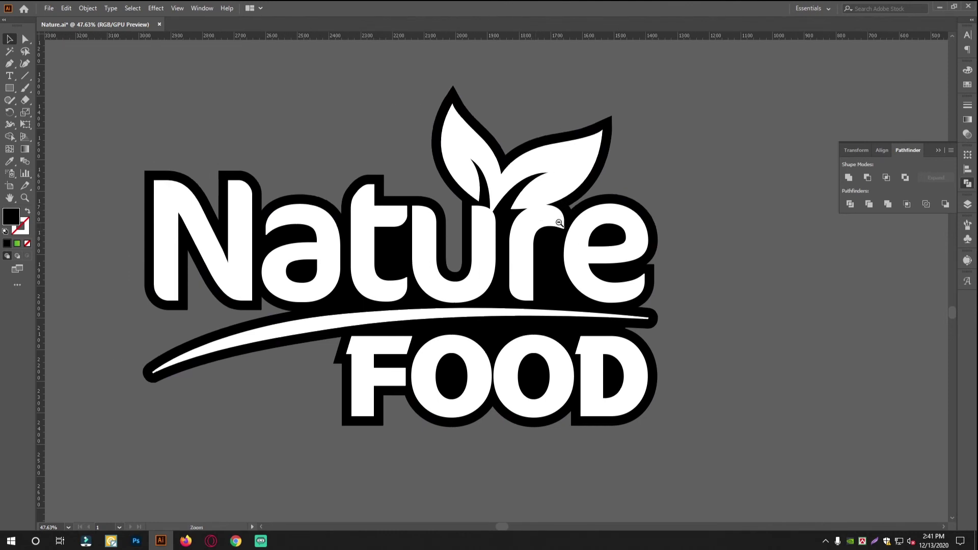
{"action": "scroll", "coordinate": [559, 222], "scroll_direction": "up", "scroll_amount": 1}
- Offset the united black outline outward by 17 px with miter joins
{"action": "left_click", "coordinate": [554, 275]}
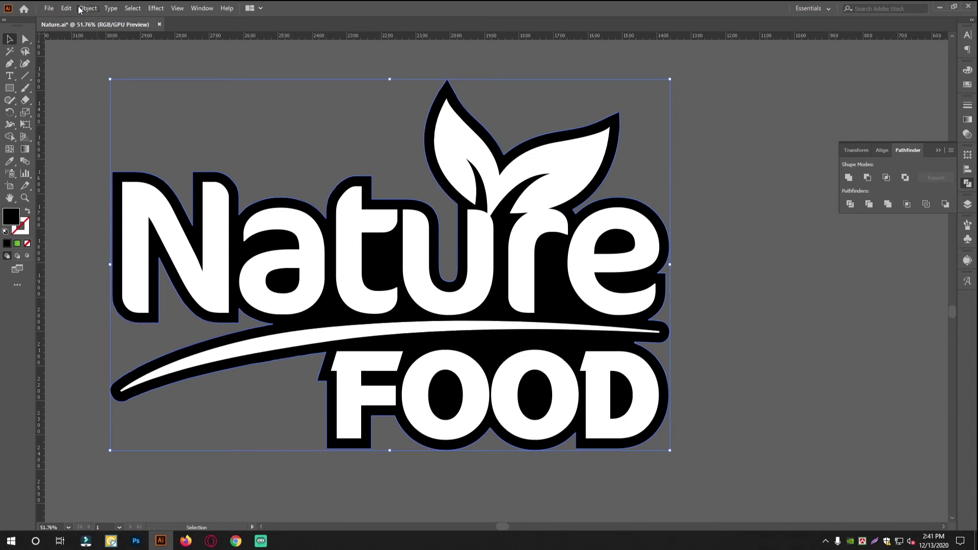
{"action": "left_click", "coordinate": [82, 8]}
{"action": "mouse_move", "coordinate": [121, 254]}
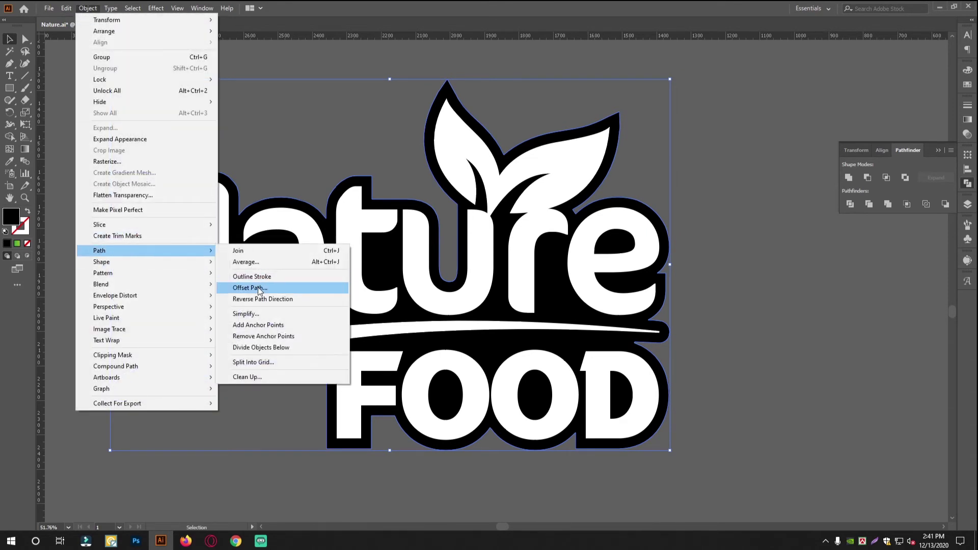
{"action": "left_click", "coordinate": [249, 288]}
{"action": "left_click", "coordinate": [423, 296]}
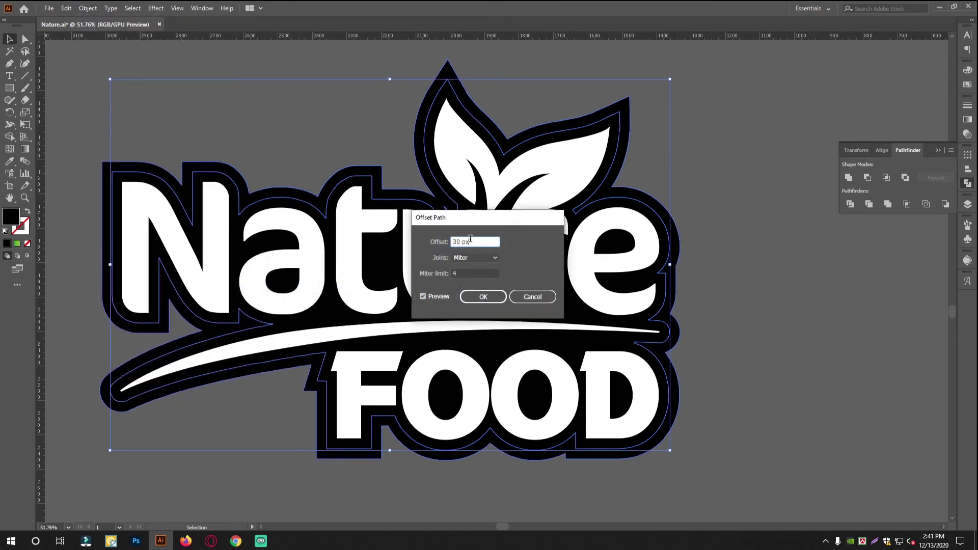
{"action": "key", "text": "Down"}
{"action": "key", "text": "Down"}
{"action": "key", "text": "Down"}
{"action": "key", "text": "Down"}
{"action": "key", "text": "Down"}
{"action": "key", "text": "Down"}
{"action": "key", "text": "Down"}
{"action": "key", "text": "Down"}
{"action": "key", "text": "Down"}
{"action": "key", "text": "Down"}
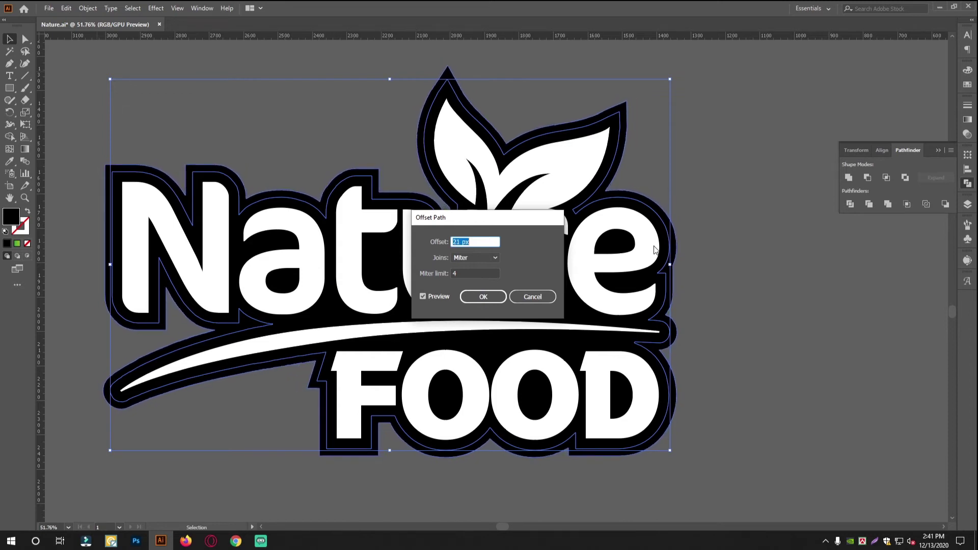
{"action": "key", "text": "Down"}
{"action": "key", "text": "Down"}
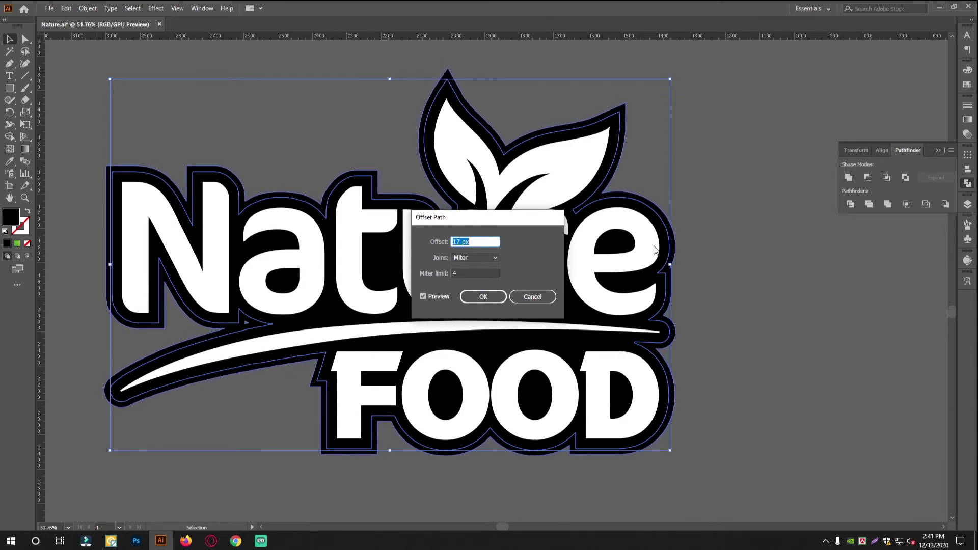
{"action": "left_click", "coordinate": [484, 296]}
{"action": "left_click", "coordinate": [831, 371]}
- Compare the logo and its new outer outline with the finished reference logo and colour swatches
{"action": "left_click_drag", "start_coordinate": [668, 223], "coordinate": [770, 184]}
{"action": "key", "text": "ctrl+z"}
{"action": "left_click", "coordinate": [773, 233]}
{"action": "left_click_drag", "start_coordinate": [754, 285], "coordinate": [392, 326]}
{"action": "left_click_drag", "start_coordinate": [392, 326], "coordinate": [418, 332]}
{"action": "left_click_drag", "start_coordinate": [431, 326], "coordinate": [452, 321]}
{"action": "left_click_drag", "start_coordinate": [537, 274], "coordinate": [534, 298]}
{"action": "left_click_drag", "start_coordinate": [522, 294], "coordinate": [498, 291]}
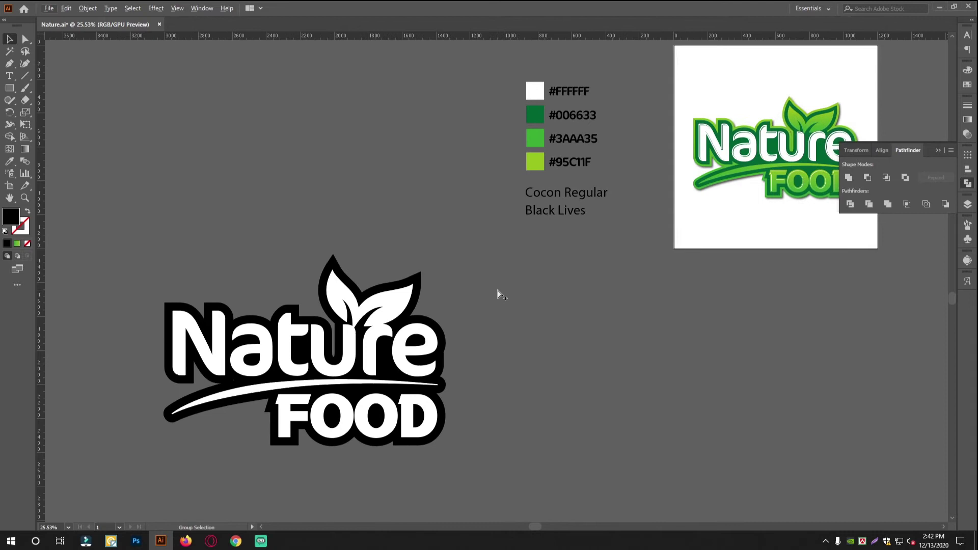
{"action": "key", "text": "ctrl+z"}
{"action": "key", "text": "ctrl+shift+z"}
{"action": "left_click_drag", "start_coordinate": [364, 292], "coordinate": [464, 295]}
{"action": "left_click_drag", "start_coordinate": [444, 288], "coordinate": [447, 264]}
- Fill the outer offset outline with the white-to-black linear gradient preset
{"action": "left_click", "coordinate": [439, 254]}
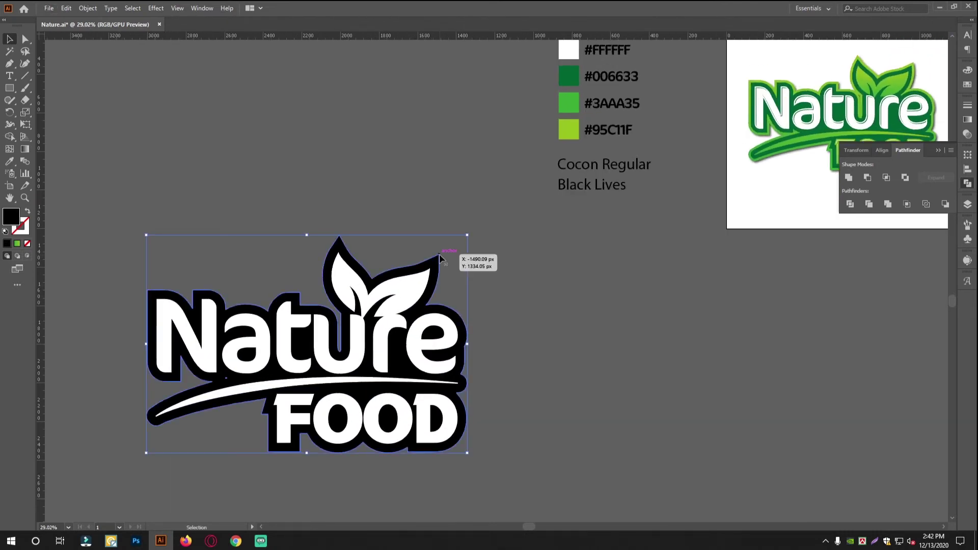
{"action": "left_click", "coordinate": [15, 160]}
{"action": "left_click_drag", "start_coordinate": [705, 156], "coordinate": [501, 244]}
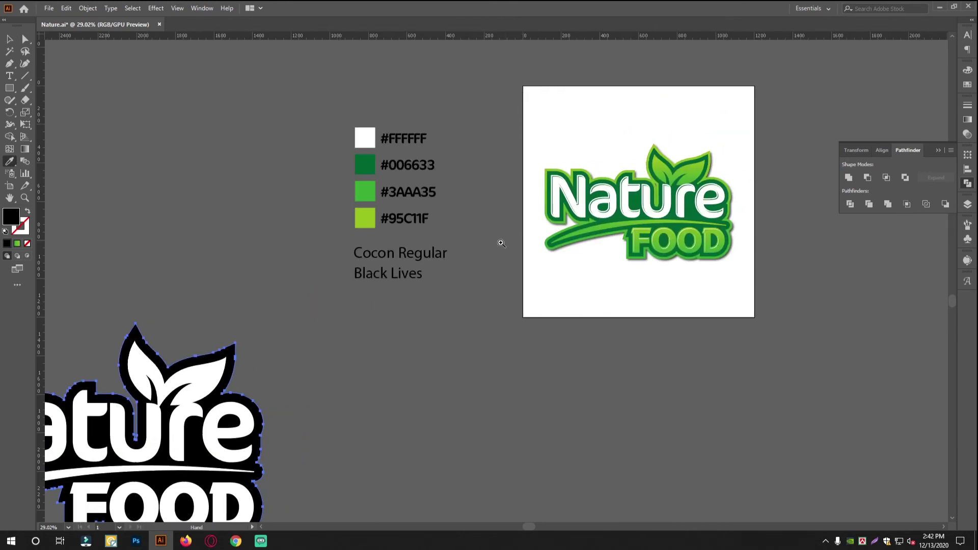
{"action": "left_click_drag", "start_coordinate": [401, 286], "coordinate": [525, 255]}
{"action": "scroll", "coordinate": [505, 239], "scroll_direction": "up", "scroll_amount": 1}
{"action": "scroll", "coordinate": [528, 247], "scroll_direction": "down", "scroll_amount": 3}
{"action": "left_click", "coordinate": [7, 38]}
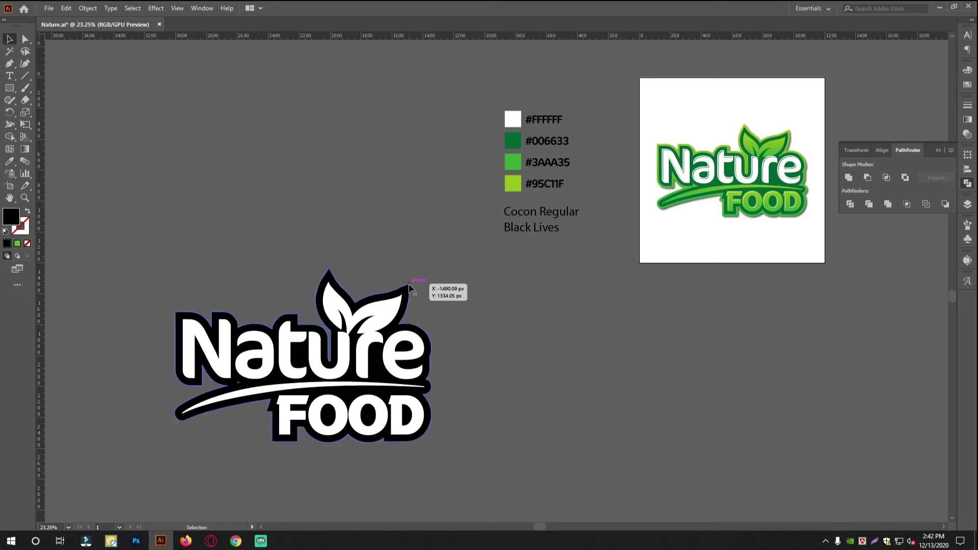
{"action": "left_click", "coordinate": [967, 118]}
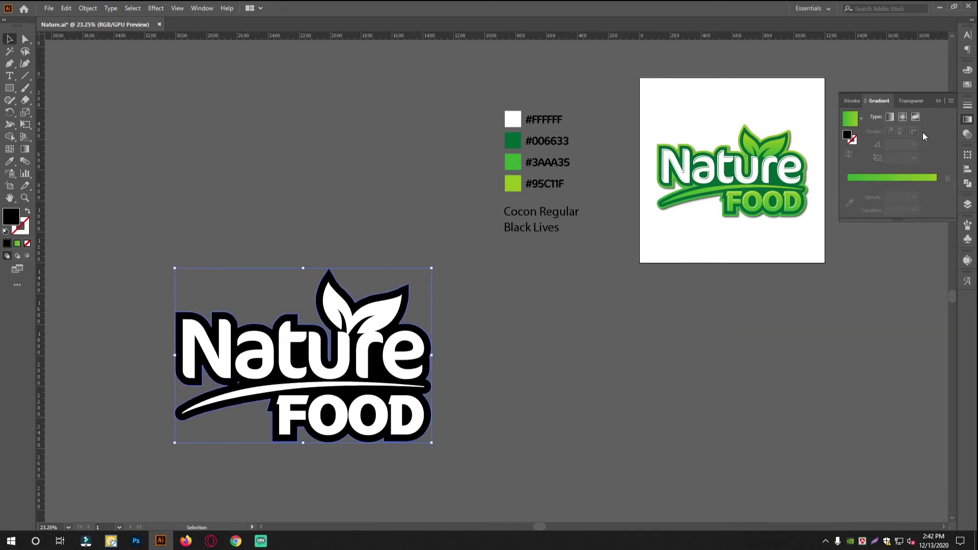
{"action": "left_click", "coordinate": [891, 174]}
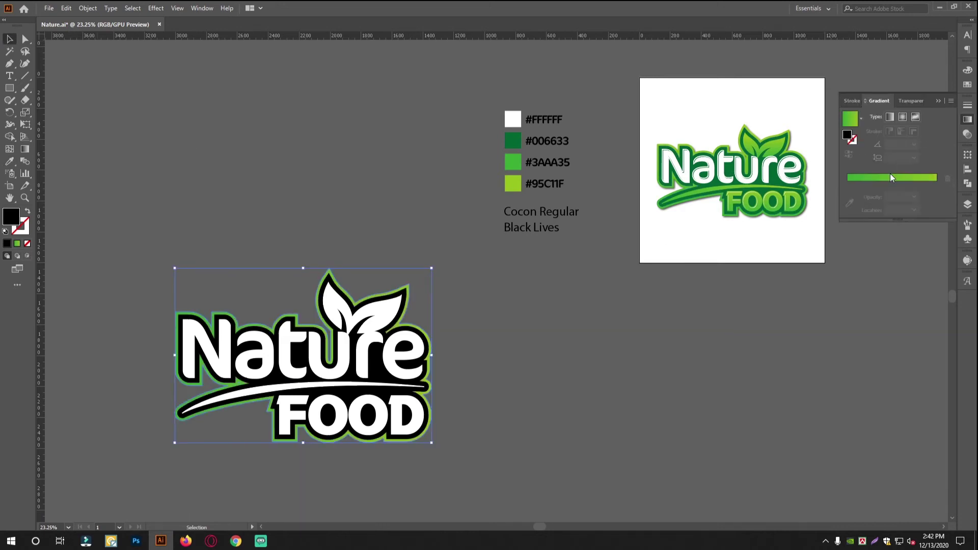
{"action": "left_click", "coordinate": [861, 119]}
{"action": "left_click", "coordinate": [823, 136]}
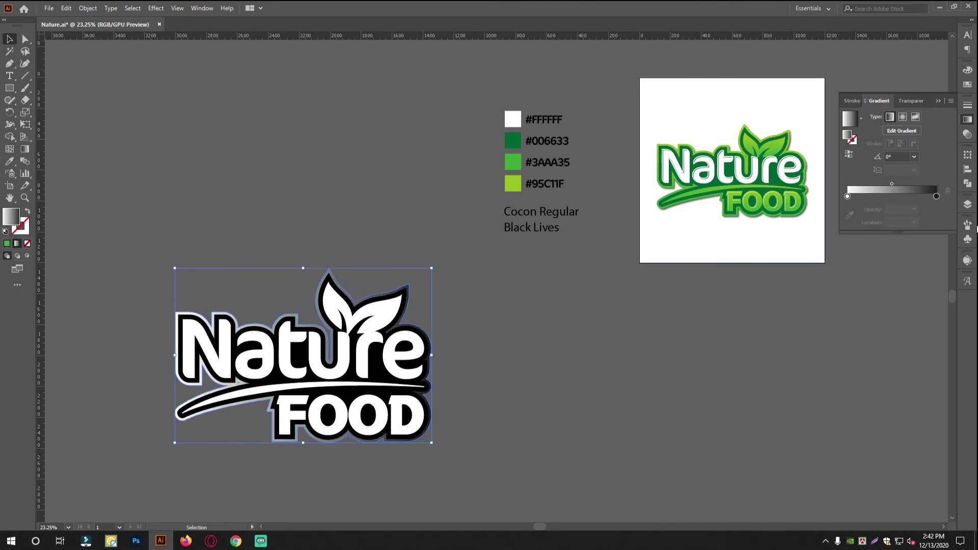
- Set the outline gradient's end stop to green #3AAA35 and its start stop to light green #95C11F, sampled from the swatches
{"action": "left_click", "coordinate": [936, 197]}
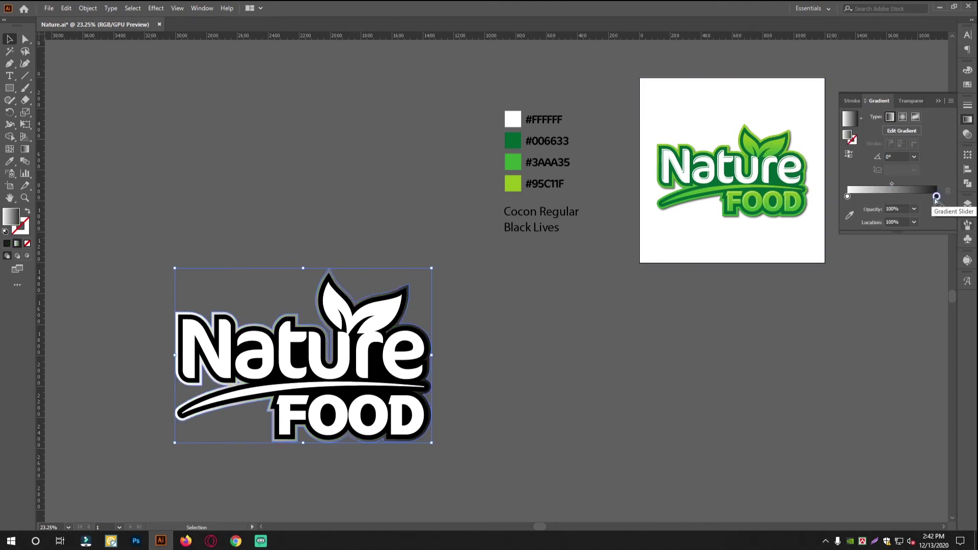
{"action": "left_click", "coordinate": [850, 217]}
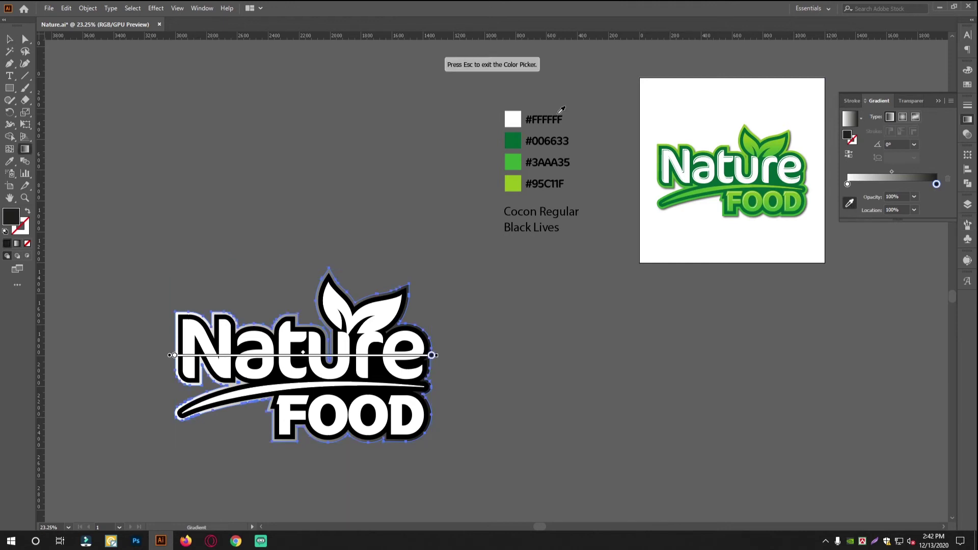
{"action": "left_click", "coordinate": [518, 163]}
{"action": "left_click", "coordinate": [848, 185]}
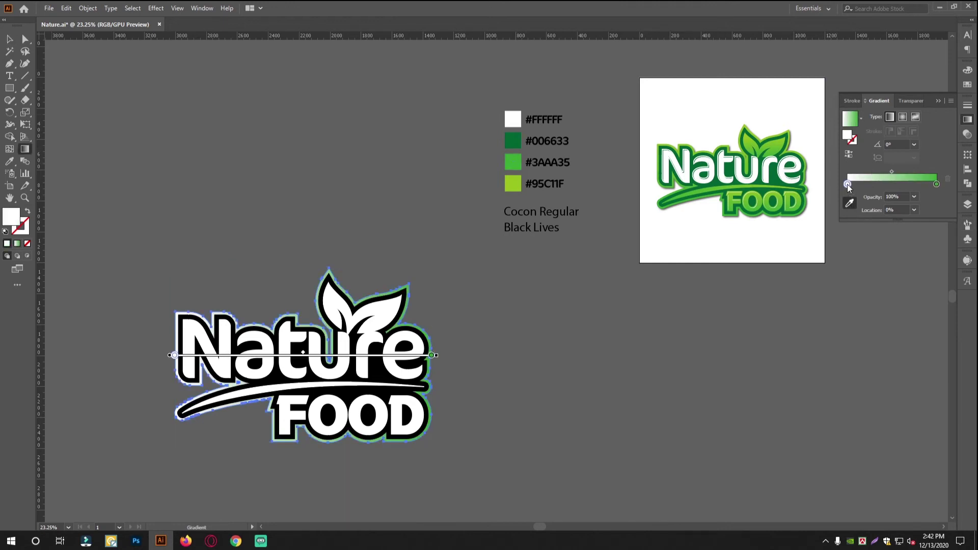
{"action": "left_click", "coordinate": [850, 204]}
{"action": "left_click", "coordinate": [850, 204]}
{"action": "left_click", "coordinate": [514, 182]}
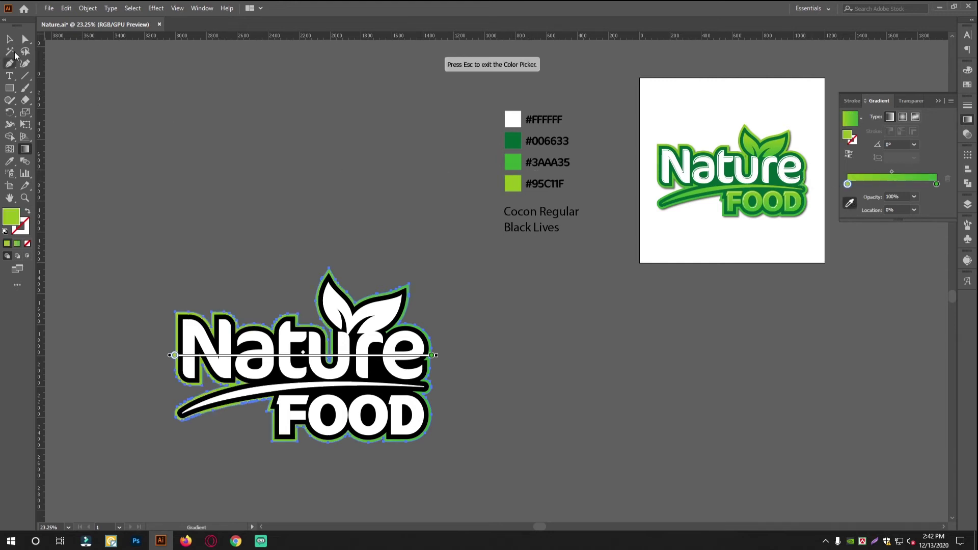
{"action": "key", "text": "Escape"}
- Redirect the outer outline's gradient to -90° with the Gradient tool, running from light green above the leaves down to green at FOOD
{"action": "left_click", "coordinate": [9, 38]}
{"action": "left_click_drag", "start_coordinate": [420, 376], "coordinate": [508, 346]}
{"action": "left_click_drag", "start_coordinate": [508, 346], "coordinate": [712, 273]}
{"action": "left_click", "coordinate": [25, 149]}
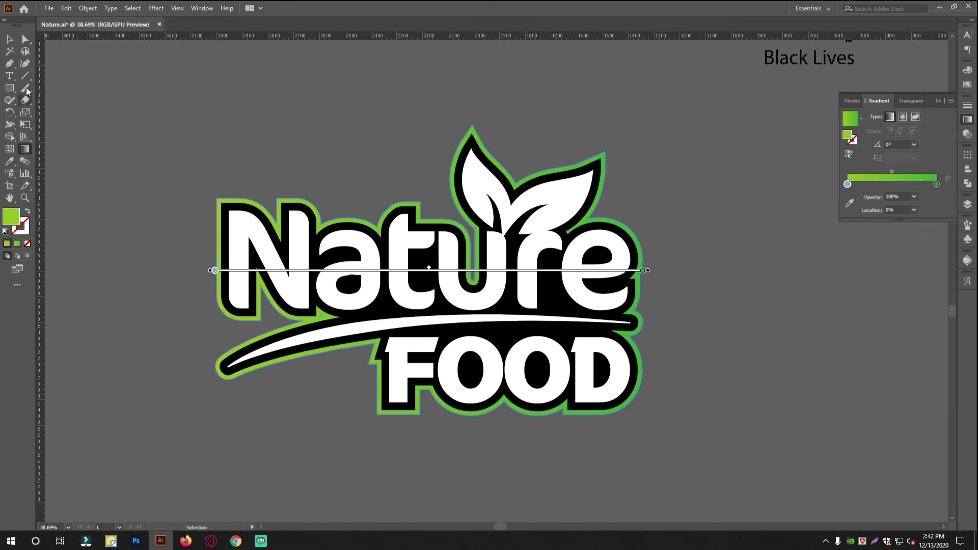
{"action": "left_click_drag", "start_coordinate": [510, 414], "coordinate": [510, 175]}
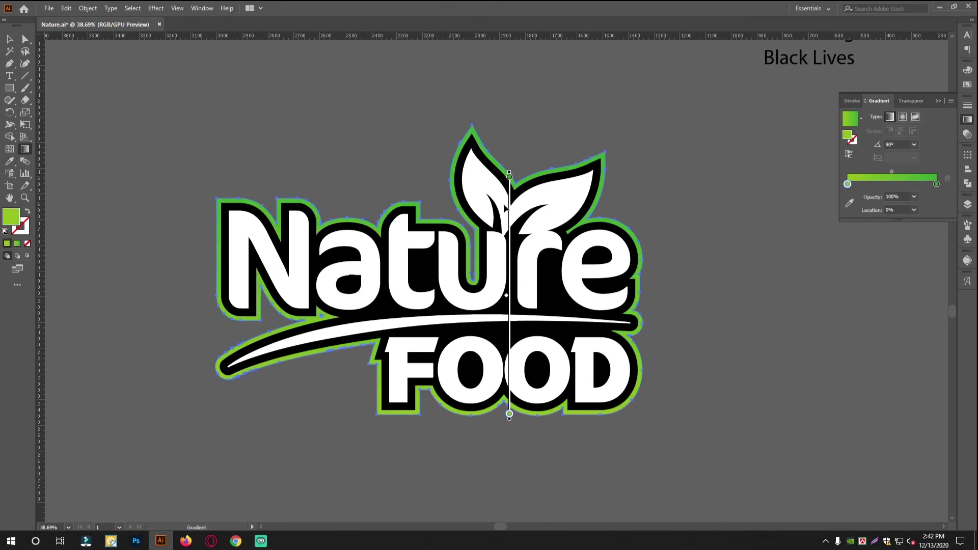
{"action": "left_click_drag", "start_coordinate": [494, 132], "coordinate": [495, 390]}
{"action": "left_click_drag", "start_coordinate": [465, 177], "coordinate": [465, 342]}
{"action": "left_click_drag", "start_coordinate": [487, 122], "coordinate": [488, 374]}
{"action": "left_click_drag", "start_coordinate": [504, 187], "coordinate": [503, 398]}
{"action": "left_click_drag", "start_coordinate": [484, 78], "coordinate": [513, 352]}
{"action": "left_click_drag", "start_coordinate": [506, 96], "coordinate": [531, 383]}
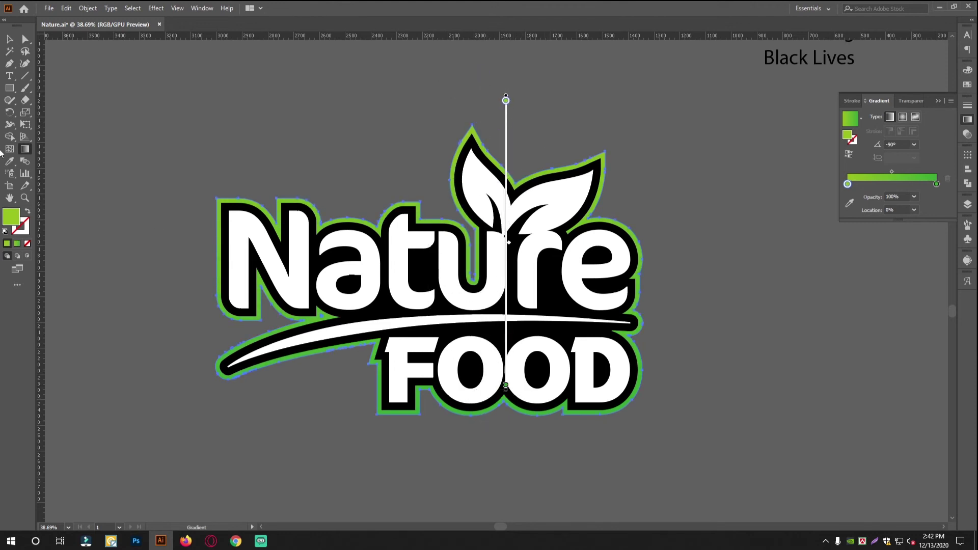
- Fill the inner black outline with dark green #006633 sampled from the swatch
{"action": "left_click", "coordinate": [14, 37]}
{"action": "left_click", "coordinate": [231, 142]}
{"action": "left_click_drag", "start_coordinate": [521, 205], "coordinate": [563, 224]}
{"action": "left_click", "coordinate": [633, 177]}
{"action": "scroll", "coordinate": [369, 267], "scroll_direction": "down", "scroll_amount": 2}
{"action": "left_click", "coordinate": [10, 162]}
{"action": "left_click_drag", "start_coordinate": [601, 153], "coordinate": [556, 381]}
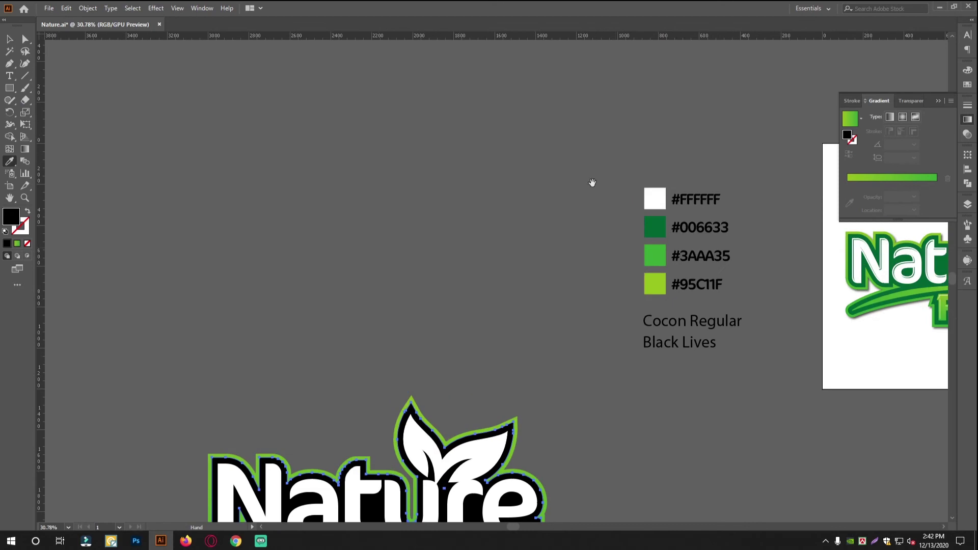
{"action": "left_click", "coordinate": [648, 227]}
{"action": "left_click_drag", "start_coordinate": [566, 426], "coordinate": [541, 220]}
{"action": "left_click_drag", "start_coordinate": [449, 311], "coordinate": [486, 312]}
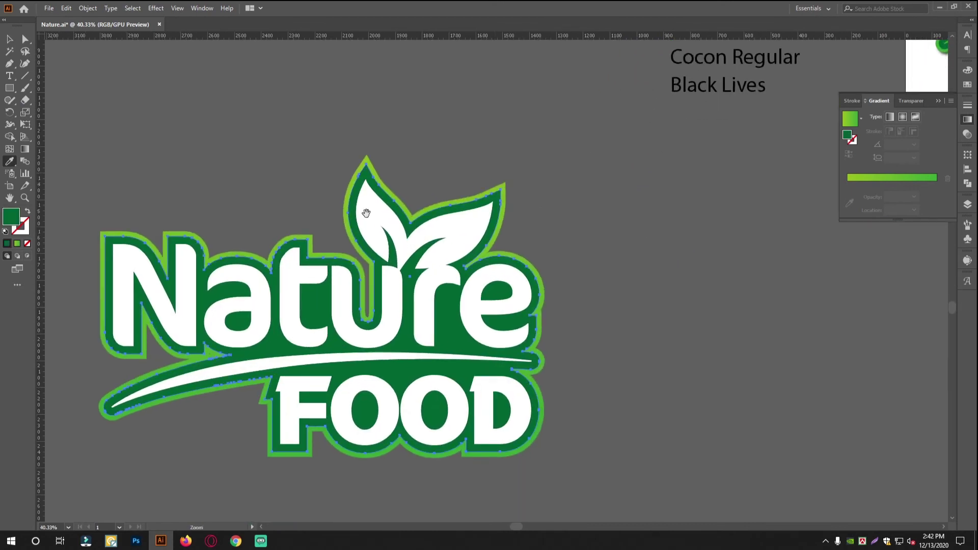
- Ungroup the white logo artwork so its parts are separate objects
{"action": "left_click", "coordinate": [10, 41]}
{"action": "left_click", "coordinate": [339, 179]}
{"action": "left_click_drag", "start_coordinate": [449, 244], "coordinate": [568, 239]}
{"action": "left_click_drag", "start_coordinate": [566, 240], "coordinate": [534, 234]}
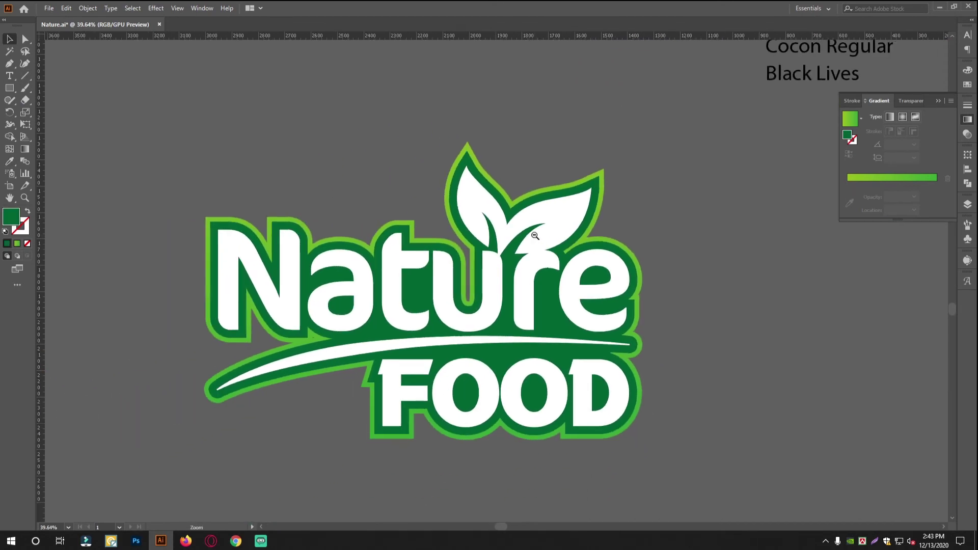
{"action": "left_click", "coordinate": [568, 213]}
{"action": "right_click", "coordinate": [568, 212]}
{"action": "left_click", "coordinate": [606, 297]}
{"action": "left_click", "coordinate": [664, 301]}
{"action": "left_click_drag", "start_coordinate": [567, 325], "coordinate": [606, 329]}
- Fill both white leaves with the green gradient sampled from the outer outline
{"action": "left_click", "coordinate": [548, 177]}
{"action": "left_click", "coordinate": [455, 169], "text": "shift"}
{"action": "left_click", "coordinate": [8, 162]}
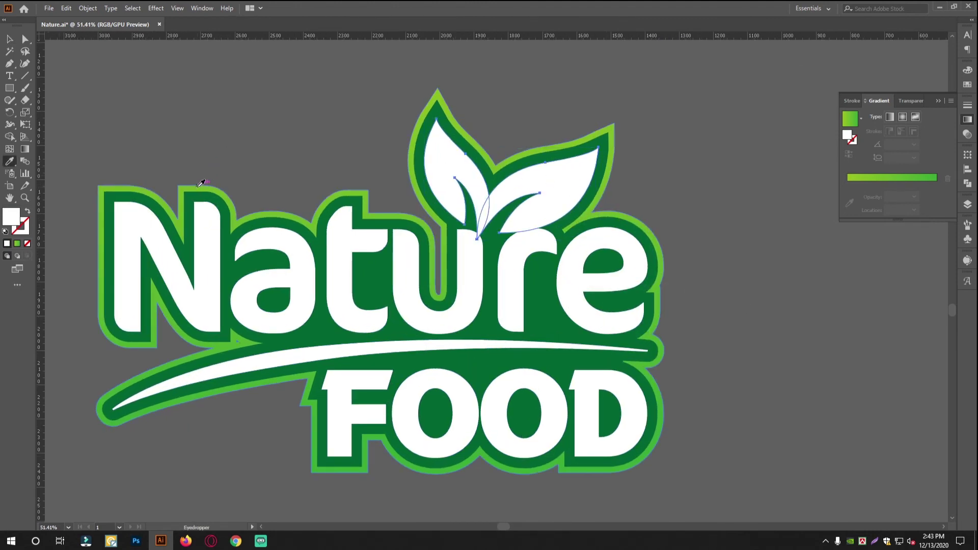
{"action": "left_click", "coordinate": [199, 185]}
{"action": "left_click", "coordinate": [10, 40]}
- Redirect the leaves' gradient to -90° with the Gradient tool, running from light green at the tips to green at the base
{"action": "left_click", "coordinate": [25, 149]}
{"action": "scroll", "coordinate": [447, 240], "scroll_direction": "up", "scroll_amount": 1}
{"action": "left_click_drag", "start_coordinate": [484, 234], "coordinate": [484, 178]}
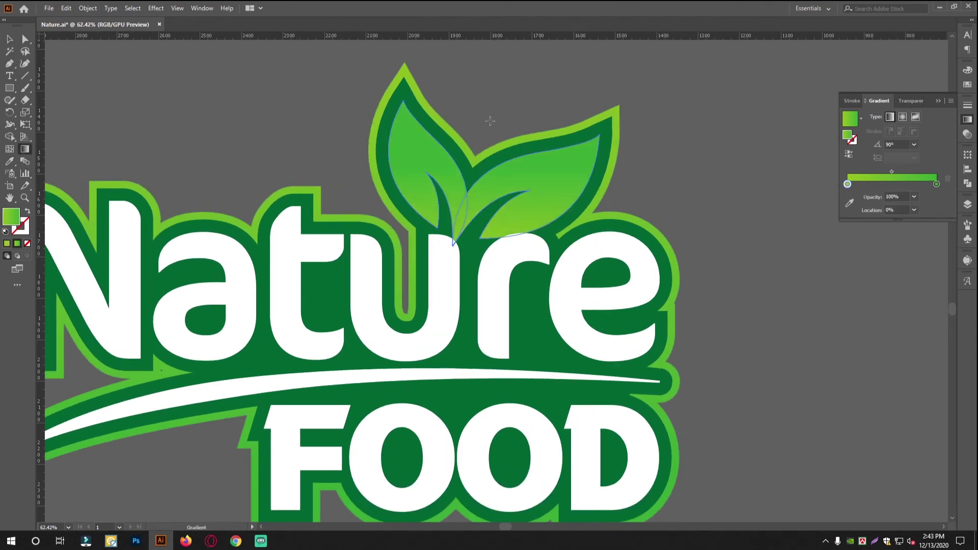
{"action": "left_click_drag", "start_coordinate": [490, 121], "coordinate": [491, 211]}
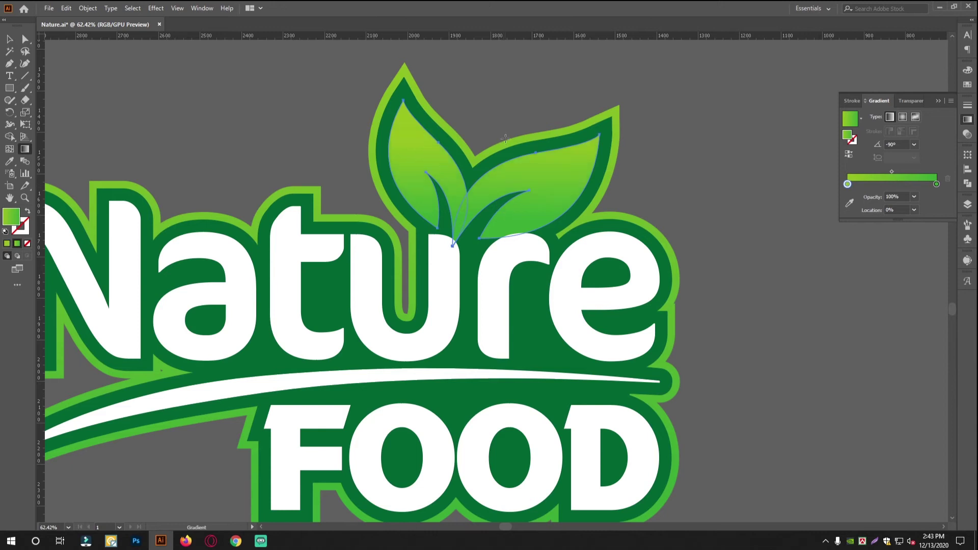
{"action": "left_click_drag", "start_coordinate": [503, 157], "coordinate": [488, 218]}
{"action": "left_click", "coordinate": [8, 38]}
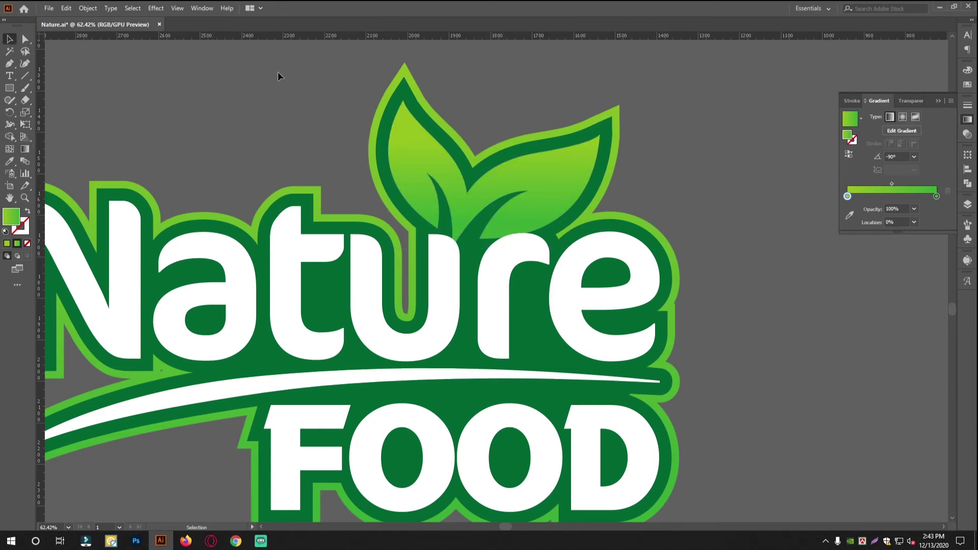
- Redraw the outer outline's gradient at -90°, from the upper part of the leaves down to the FOOD lettering
{"action": "left_click", "coordinate": [408, 72]}
{"action": "left_click", "coordinate": [25, 149]}
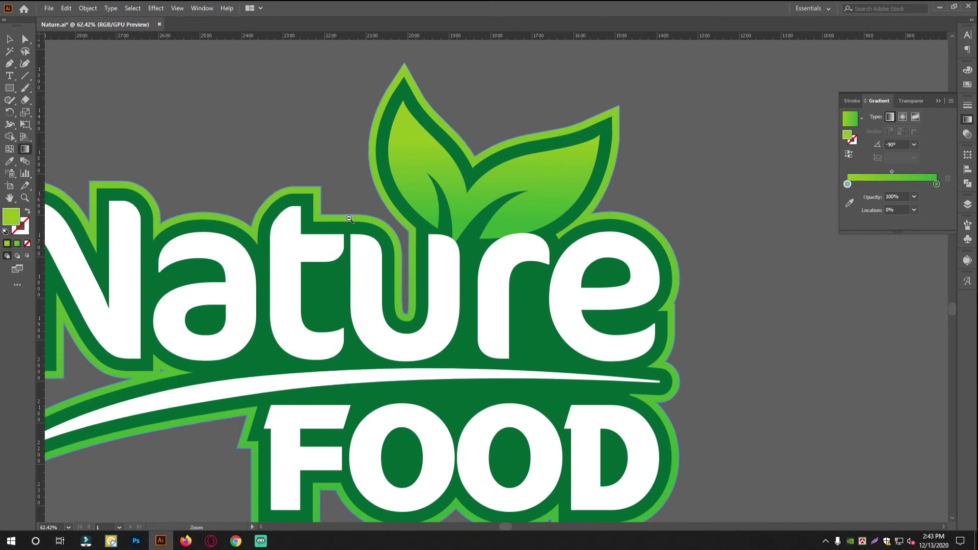
{"action": "scroll", "coordinate": [348, 210], "scroll_direction": "down", "scroll_amount": 2}
{"action": "left_click_drag", "start_coordinate": [412, 137], "coordinate": [412, 429]}
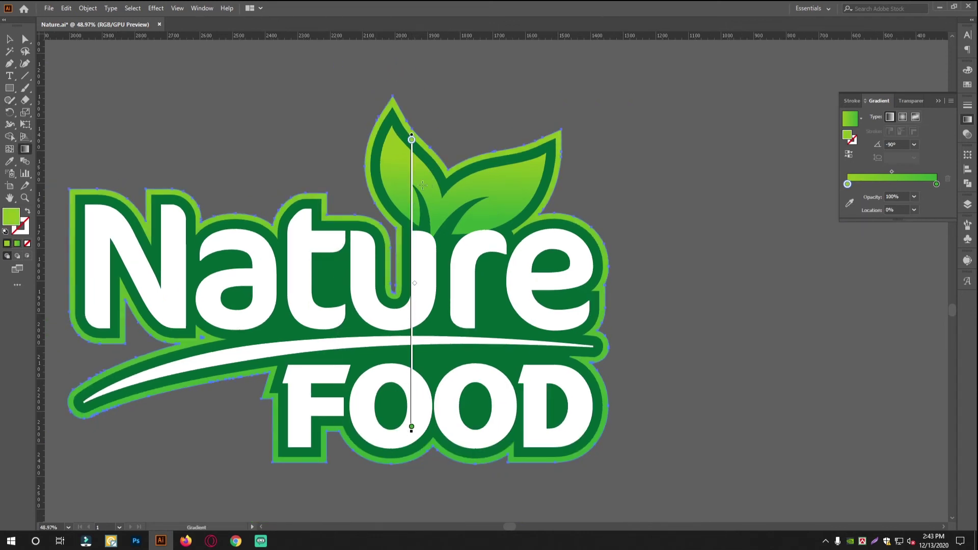
{"action": "left_click", "coordinate": [9, 38]}
- Fill the white swoosh with the light green to green gradient sampled from the left leaf
{"action": "left_click", "coordinate": [253, 357]}
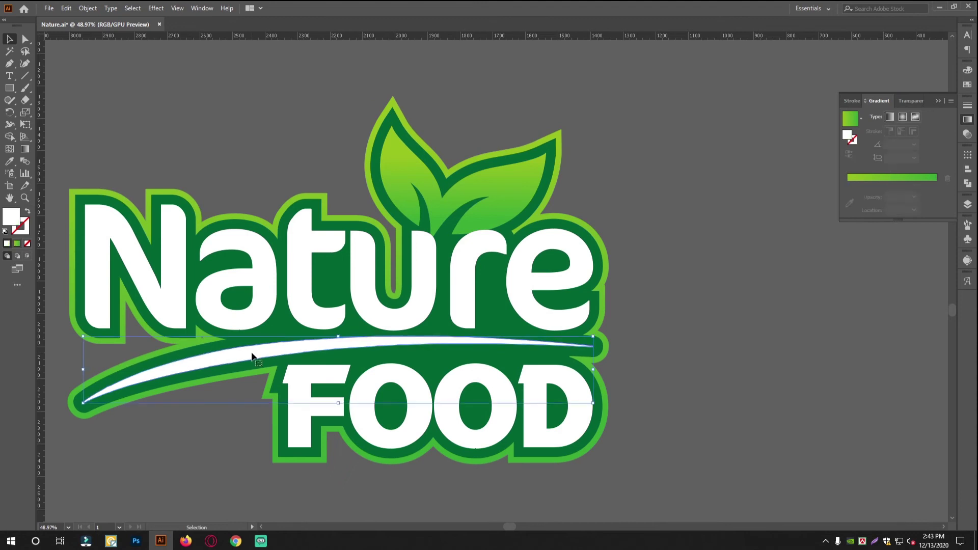
{"action": "left_click", "coordinate": [15, 162]}
{"action": "left_click", "coordinate": [415, 173]}
{"action": "left_click", "coordinate": [14, 40]}
- Fill all the FOOD letters with the green gradient sampled from the left leaf
{"action": "scroll", "coordinate": [550, 282], "scroll_direction": "down", "scroll_amount": 4}
{"action": "left_click", "coordinate": [575, 277]}
{"action": "scroll", "coordinate": [517, 317], "scroll_direction": "up", "scroll_amount": 1}
{"action": "left_click_drag", "start_coordinate": [574, 277], "coordinate": [452, 329]}
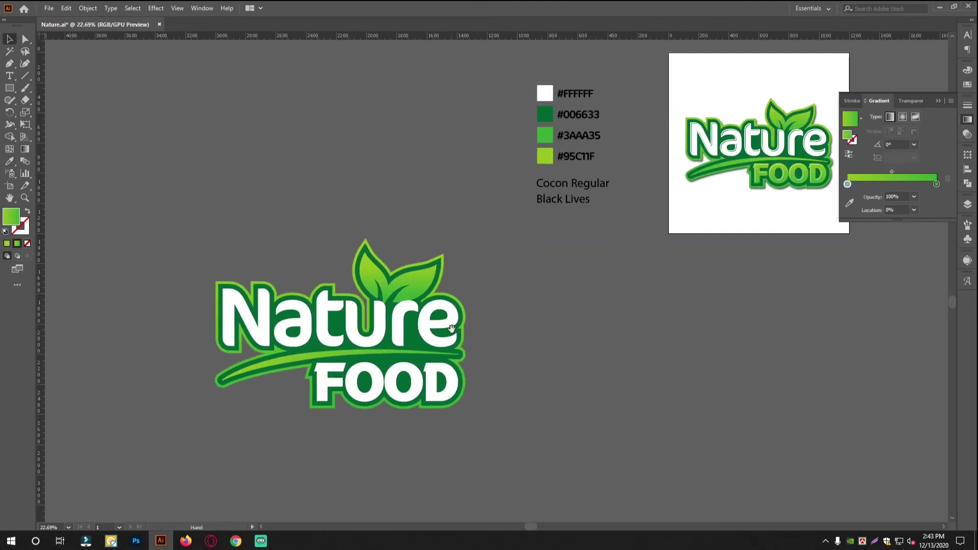
{"action": "scroll", "coordinate": [452, 329], "scroll_direction": "up", "scroll_amount": 2}
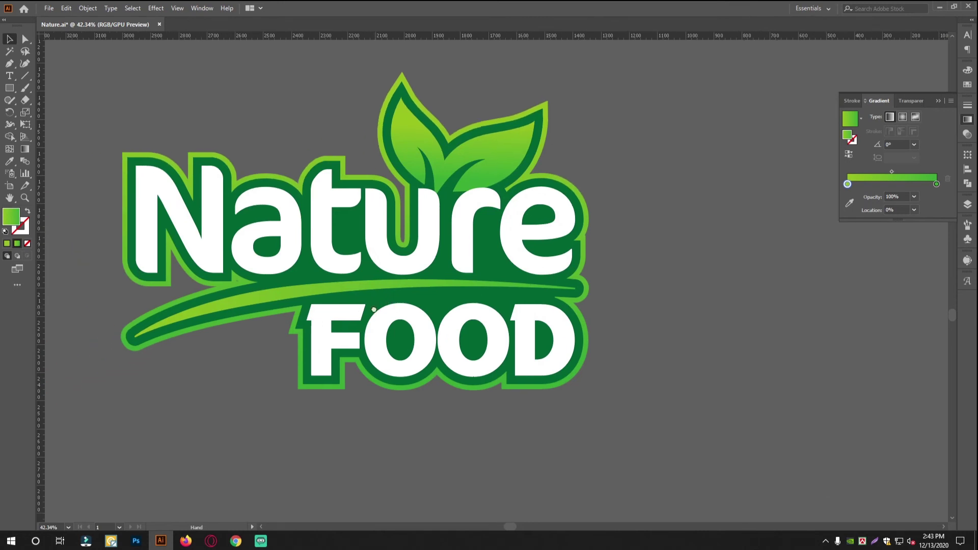
{"action": "left_click", "coordinate": [423, 325]}
{"action": "left_click", "coordinate": [447, 321], "text": "shift"}
{"action": "left_click", "coordinate": [534, 315], "text": "shift"}
{"action": "left_click", "coordinate": [9, 139]}
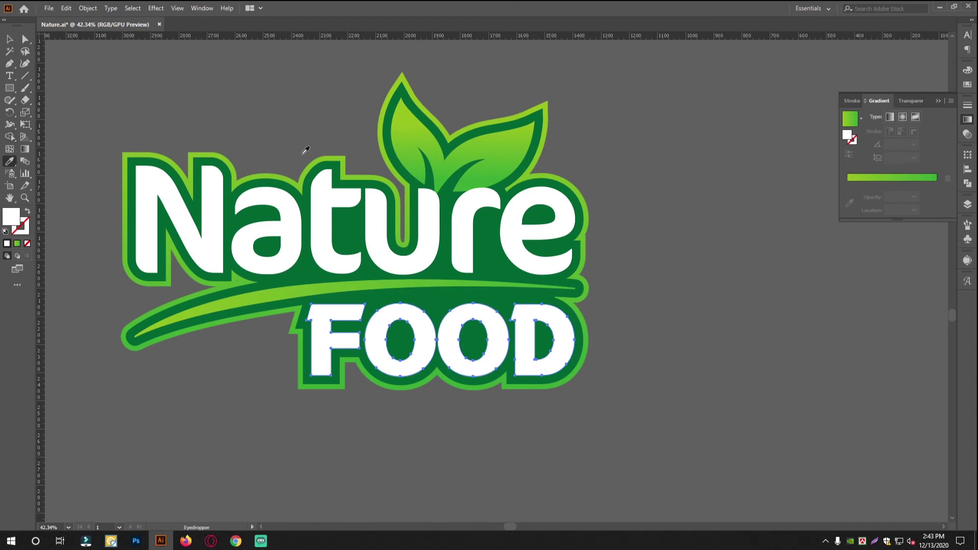
{"action": "left_click", "coordinate": [421, 129]}
- Redirect the FOOD letters' gradient to -90°, with light green at the top and green at the bottom, and deselect them
{"action": "left_click", "coordinate": [11, 40]}
{"action": "left_click", "coordinate": [24, 149]}
{"action": "scroll", "coordinate": [411, 323], "scroll_direction": "up", "scroll_amount": 1}
{"action": "left_click_drag", "start_coordinate": [418, 400], "coordinate": [438, 376]}
{"action": "left_click", "coordinate": [10, 40]}
{"action": "left_click", "coordinate": [297, 121]}
- Examine the inner highlight lines on the reference logo's Nature and FOOD lettering and compare them with the recreated logo
{"action": "left_click_drag", "start_coordinate": [540, 255], "coordinate": [479, 313]}
{"action": "left_click_drag", "start_coordinate": [505, 330], "coordinate": [549, 304]}
{"action": "left_click_drag", "start_coordinate": [549, 305], "coordinate": [477, 340]}
{"action": "left_click_drag", "start_coordinate": [689, 173], "coordinate": [695, 338]}
{"action": "left_click_drag", "start_coordinate": [378, 216], "coordinate": [292, 220]}
{"action": "left_click_drag", "start_coordinate": [661, 302], "coordinate": [503, 262]}
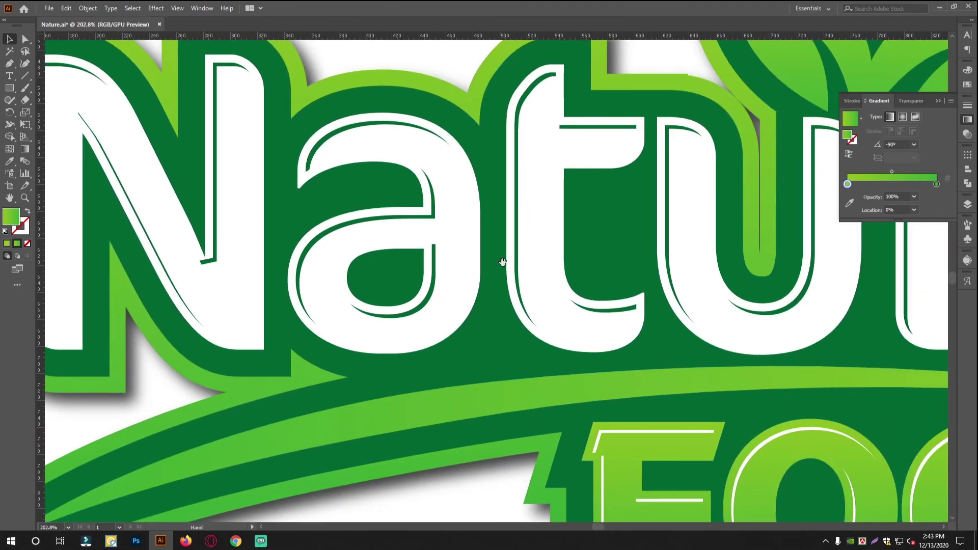
{"action": "left_click_drag", "start_coordinate": [643, 264], "coordinate": [365, 170]}
{"action": "left_click_drag", "start_coordinate": [576, 276], "coordinate": [495, 283]}
{"action": "left_click_drag", "start_coordinate": [611, 343], "coordinate": [565, 314]}
{"action": "left_click_drag", "start_coordinate": [451, 325], "coordinate": [575, 311]}
{"action": "left_click_drag", "start_coordinate": [273, 446], "coordinate": [488, 300]}
{"action": "left_click_drag", "start_coordinate": [487, 299], "coordinate": [338, 319]}
{"action": "left_click_drag", "start_coordinate": [293, 398], "coordinate": [626, 177]}
{"action": "left_click_drag", "start_coordinate": [402, 245], "coordinate": [444, 241]}
{"action": "left_click_drag", "start_coordinate": [443, 241], "coordinate": [425, 286]}
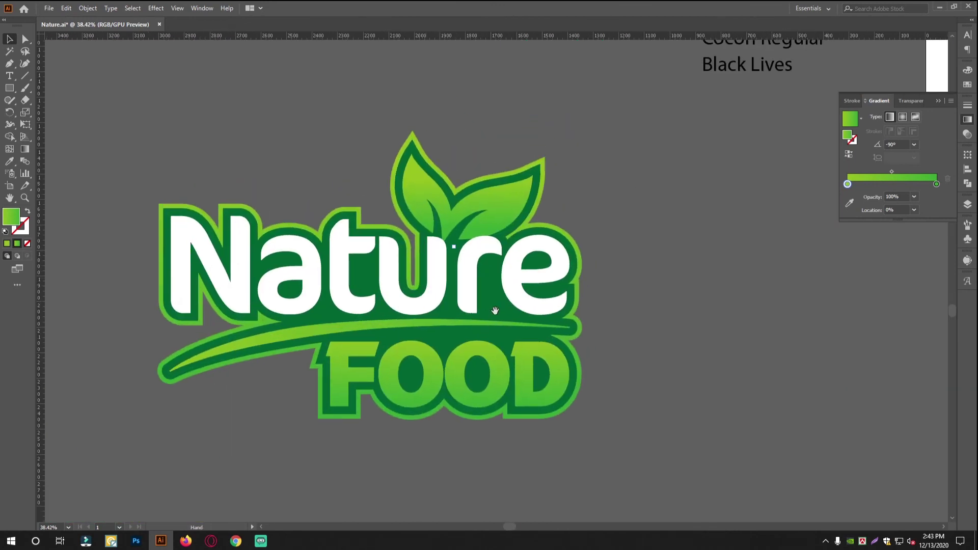
{"action": "left_click_drag", "start_coordinate": [496, 310], "coordinate": [505, 288]}
{"action": "left_click_drag", "start_coordinate": [413, 278], "coordinate": [475, 280]}
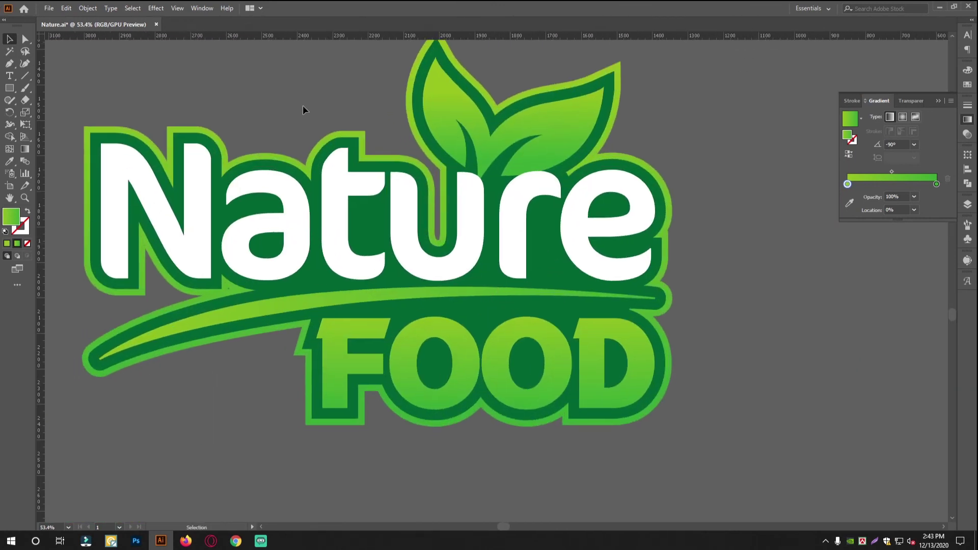
{"action": "left_click_drag", "start_coordinate": [680, 335], "coordinate": [627, 233]}
{"action": "left_click_drag", "start_coordinate": [480, 252], "coordinate": [524, 249]}
{"action": "left_click", "coordinate": [524, 249]}
{"action": "left_click", "coordinate": [843, 305]}
- Create an inset copy of the FOOD lettering with Offset Path at -7 px, using miter joins and a miter limit of 4
{"action": "left_click", "coordinate": [518, 236]}
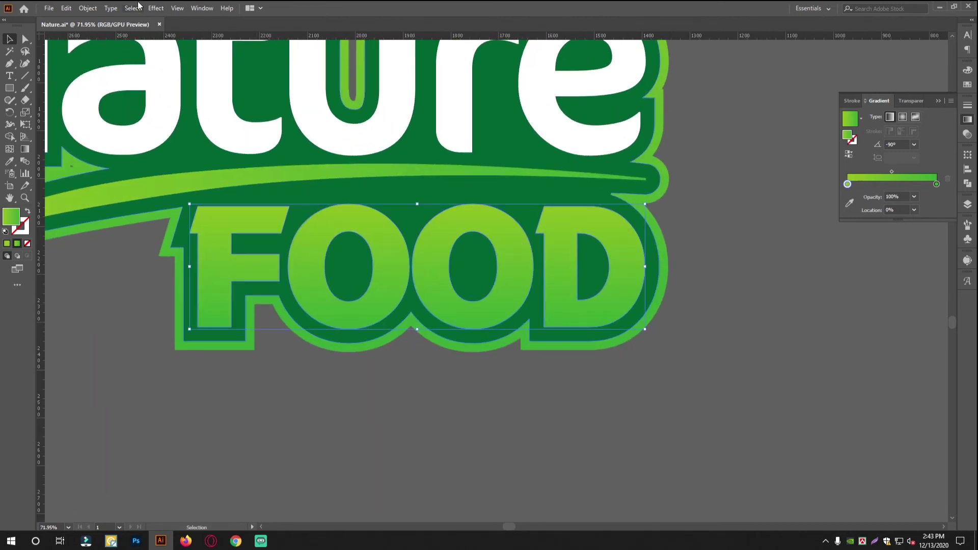
{"action": "left_click", "coordinate": [90, 9]}
{"action": "mouse_move", "coordinate": [153, 257]}
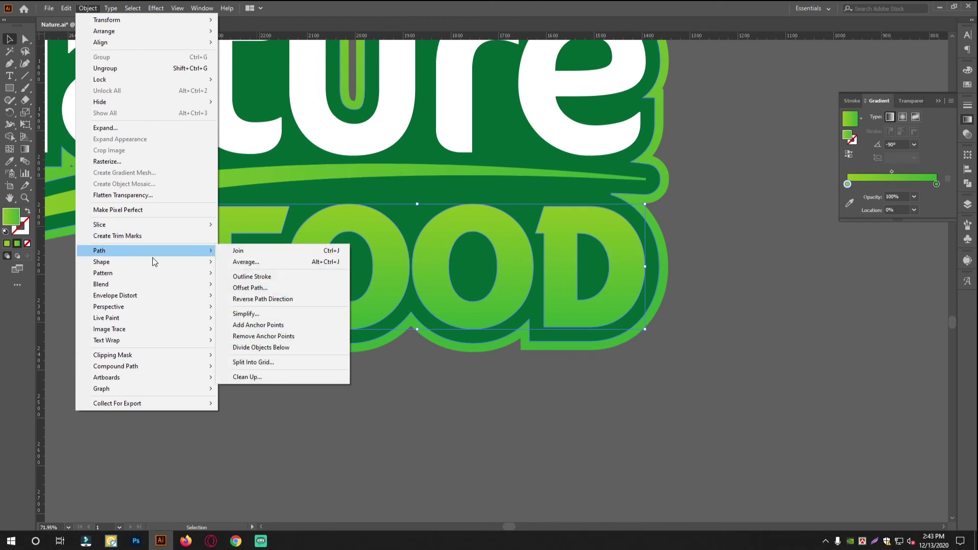
{"action": "left_click", "coordinate": [243, 277]}
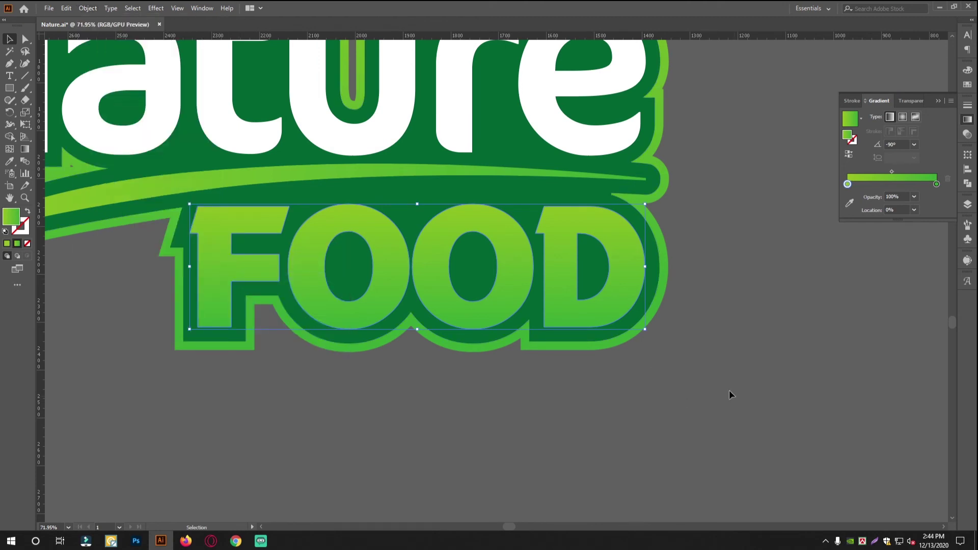
{"action": "left_click", "coordinate": [86, 7]}
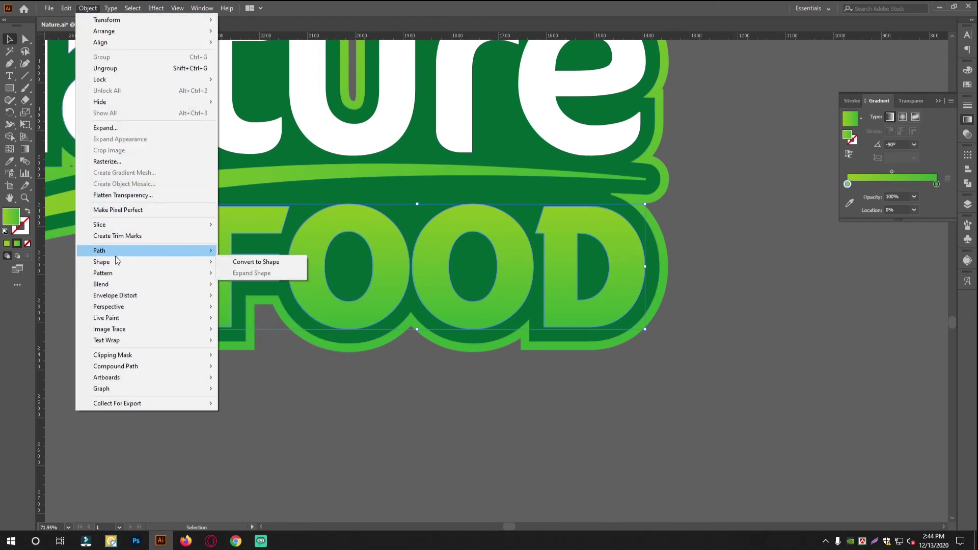
{"action": "mouse_move", "coordinate": [153, 250]}
{"action": "left_click", "coordinate": [255, 290]}
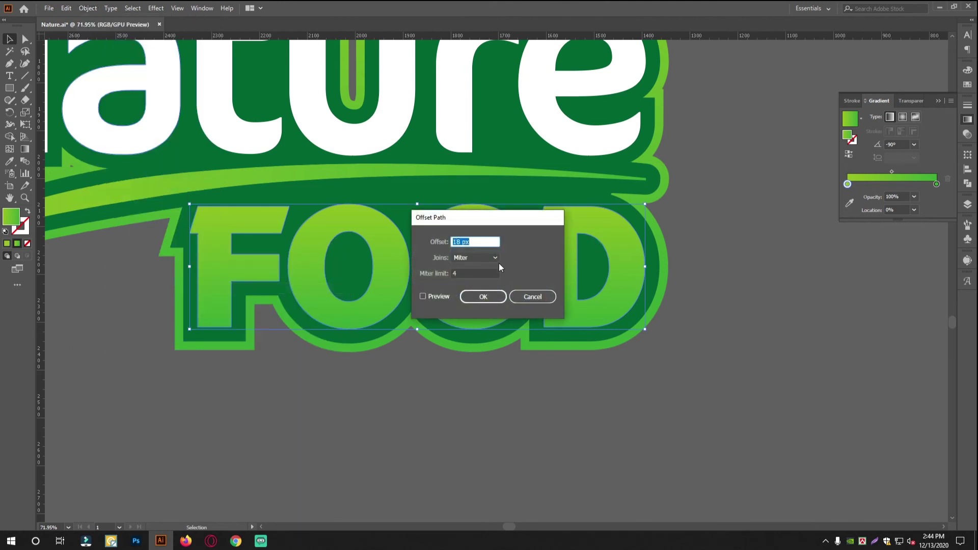
{"action": "left_click", "coordinate": [440, 297]}
{"action": "left_click", "coordinate": [471, 240]}
{"action": "key", "text": "Down"}
{"action": "key", "text": "Down"}
{"action": "key", "text": "Down"}
{"action": "key", "text": "Down"}
{"action": "key", "text": "Down"}
{"action": "key", "text": "Down"}
{"action": "key", "text": "Down"}
{"action": "key", "text": "Down"}
{"action": "key", "text": "Down"}
{"action": "key", "text": "Down"}
{"action": "key", "text": "Down"}
{"action": "key", "text": "Down"}
{"action": "key", "text": "Down"}
{"action": "key", "text": "Down"}
{"action": "key", "text": "Down"}
{"action": "key", "text": "Down"}
{"action": "key", "text": "Down"}
{"action": "key", "text": "Down"}
{"action": "key", "text": "Down"}
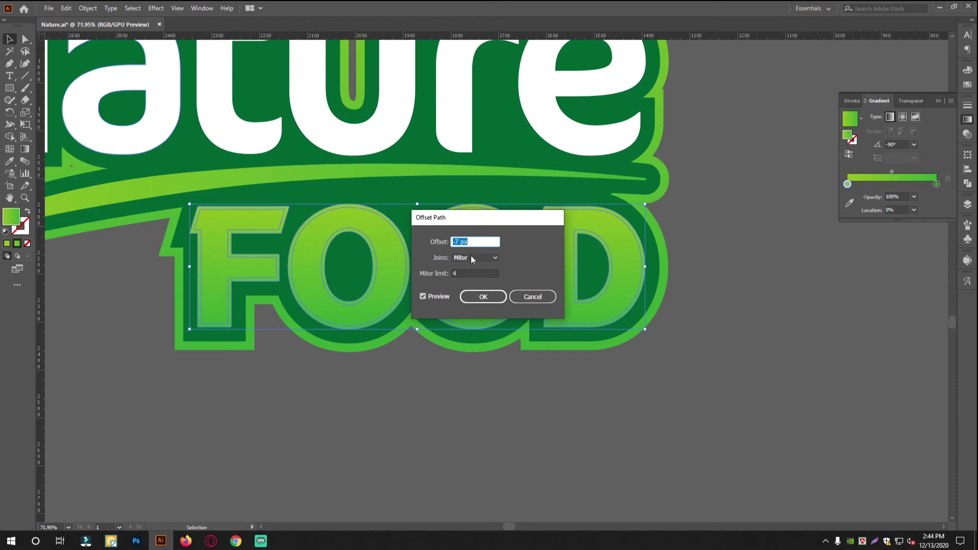
{"action": "left_click", "coordinate": [475, 298]}
- Fill the inset FOOD lettering with white sampled from the Nature lettering
{"action": "key", "text": "i"}
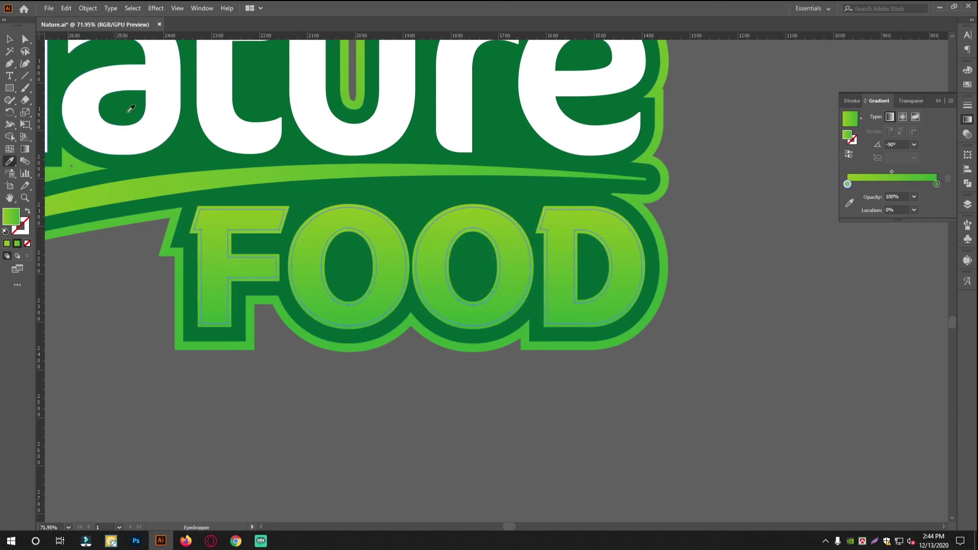
{"action": "left_click", "coordinate": [169, 80]}
{"action": "key", "text": "v"}
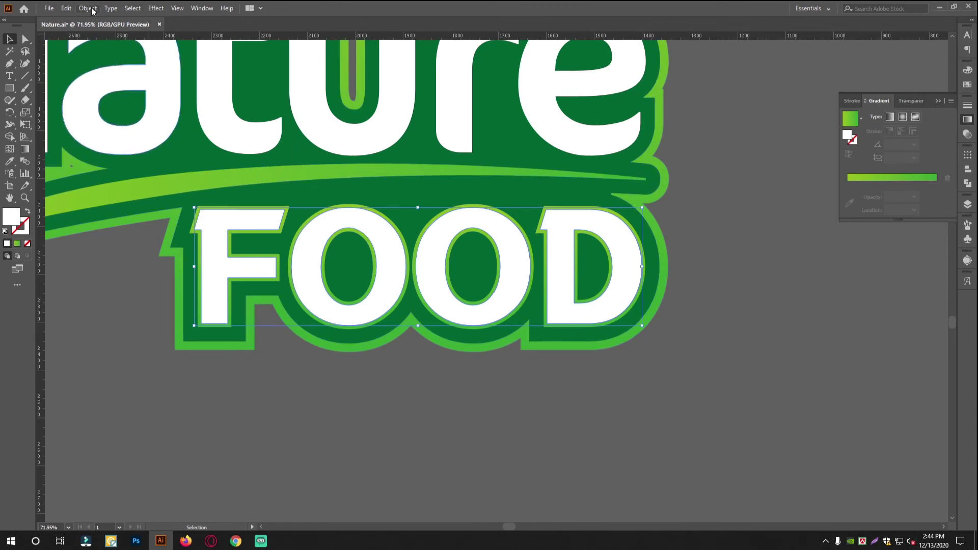
- Duplicate the white inset FOOD lettering with a slight shift down and to the right
{"action": "scroll", "coordinate": [382, 290], "scroll_direction": "up", "scroll_amount": 3}
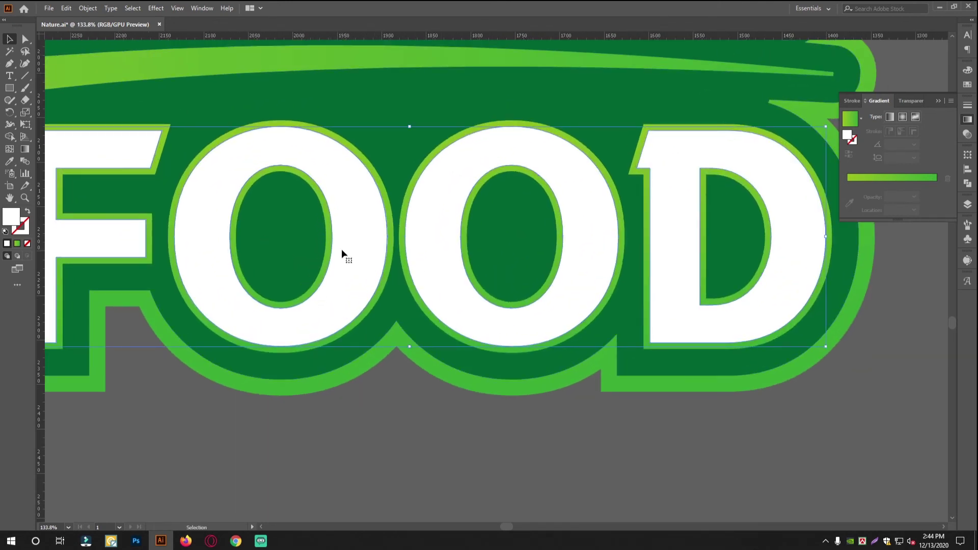
{"action": "left_click_drag", "start_coordinate": [360, 243], "coordinate": [361, 253]}
{"action": "scroll", "coordinate": [371, 280], "scroll_direction": "up", "scroll_amount": 2}
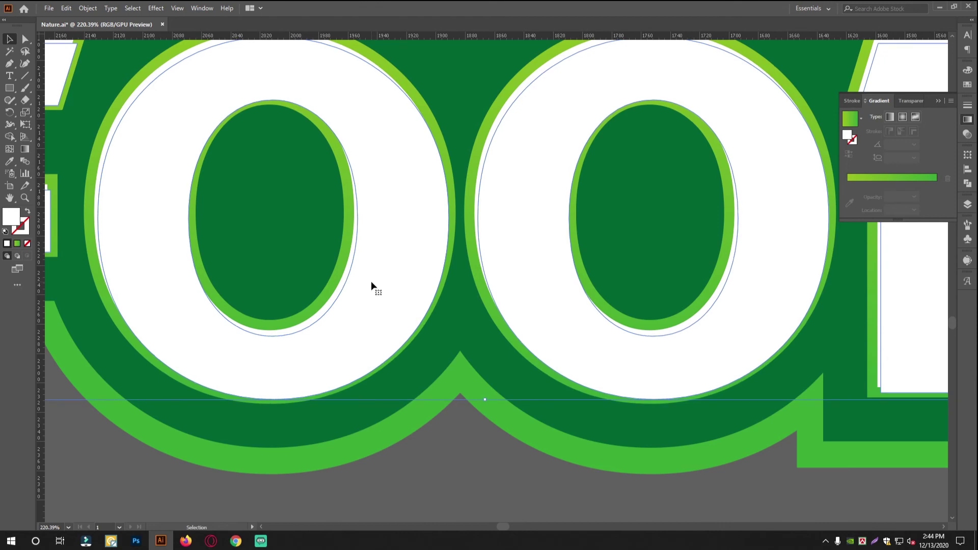
{"action": "left_click_drag", "start_coordinate": [358, 277], "coordinate": [360, 253]}
- Fill the shifted FOOD copy with the sampled green gradient, leaving thin white highlight edges behind it
{"action": "left_click_drag", "start_coordinate": [333, 195], "coordinate": [465, 264]}
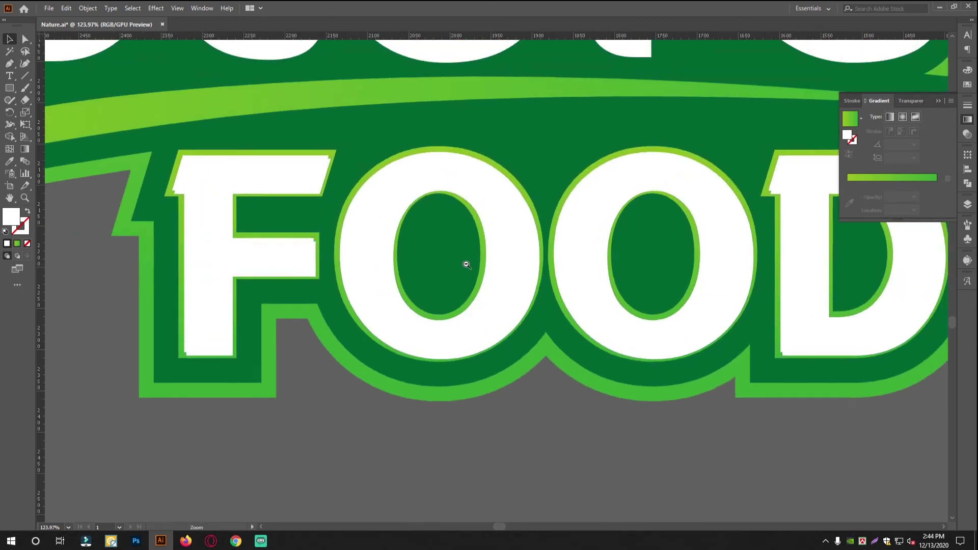
{"action": "scroll", "coordinate": [266, 140], "scroll_direction": "up", "scroll_amount": 3}
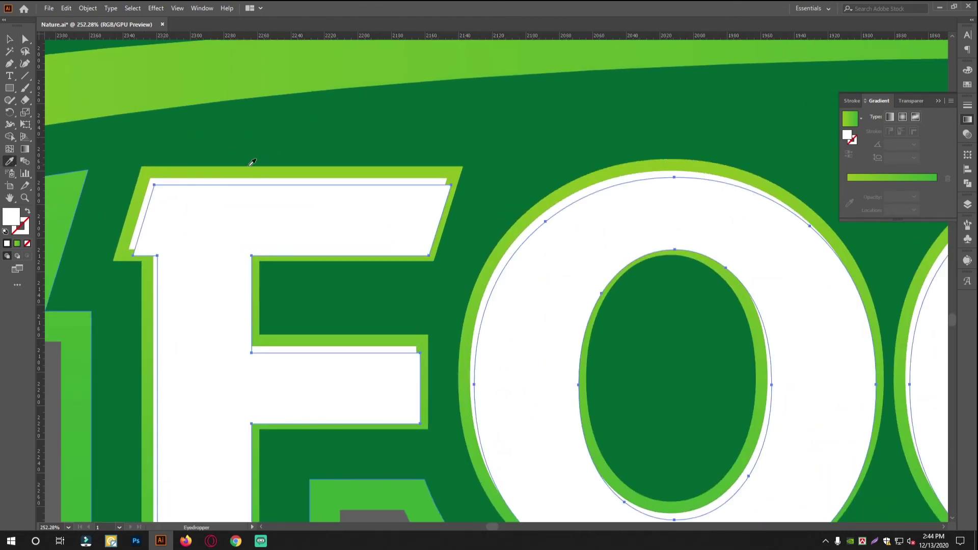
{"action": "left_click", "coordinate": [253, 164]}
{"action": "left_click_drag", "start_coordinate": [592, 228], "coordinate": [545, 217]}
{"action": "left_click_drag", "start_coordinate": [544, 217], "coordinate": [369, 230]}
{"action": "left_click", "coordinate": [11, 39]}
- Redraw the gradient vertically across both green FOOD layers, from light green at the top to green at the bottom
{"action": "left_click_drag", "start_coordinate": [267, 253], "coordinate": [299, 258]}
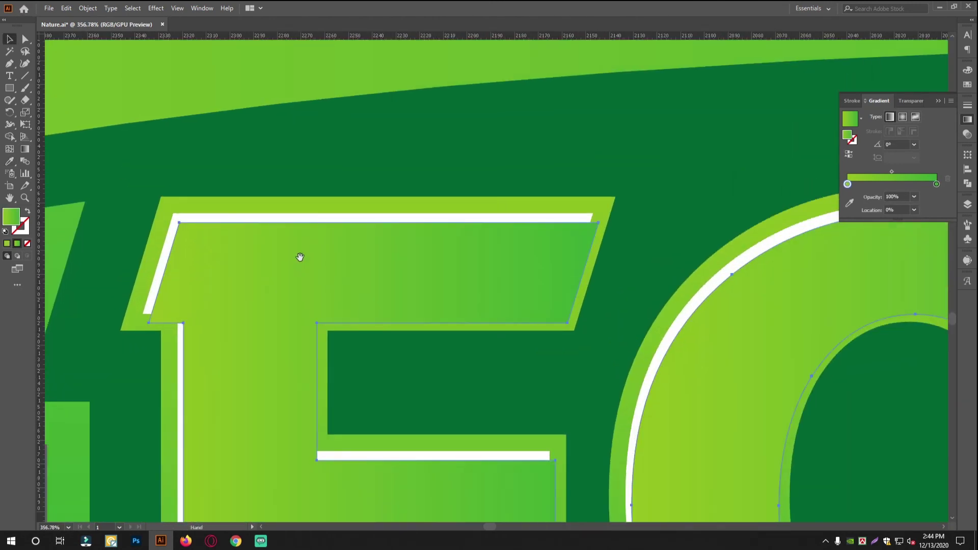
{"action": "left_click", "coordinate": [272, 201], "text": "shift"}
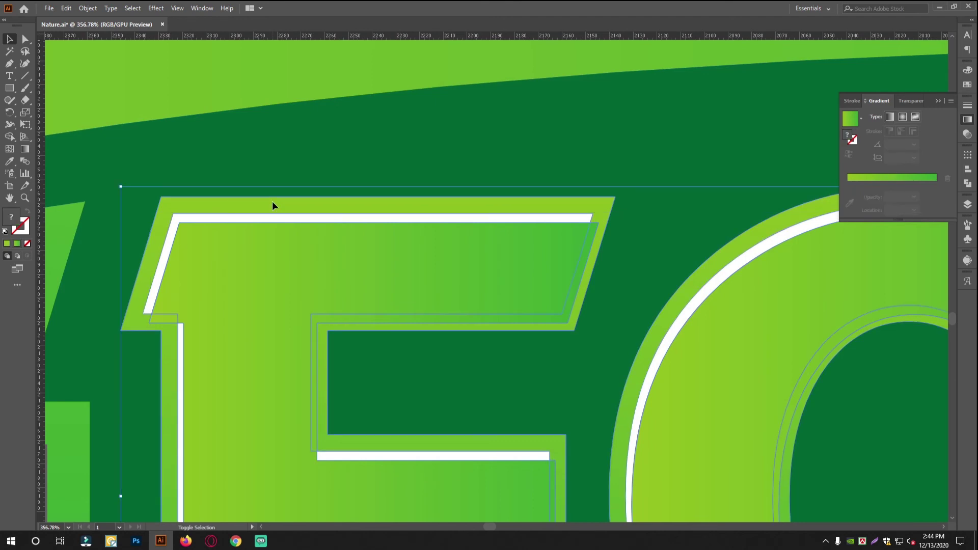
{"action": "left_click_drag", "start_coordinate": [521, 276], "coordinate": [438, 278]}
{"action": "left_click_drag", "start_coordinate": [704, 306], "coordinate": [433, 286]}
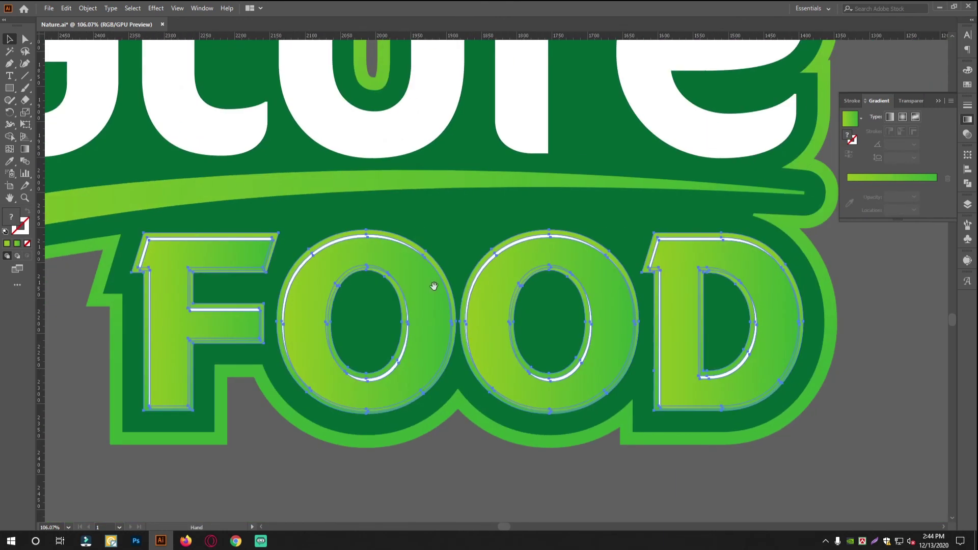
{"action": "left_click", "coordinate": [26, 150]}
{"action": "left_click_drag", "start_coordinate": [441, 417], "coordinate": [411, 348]}
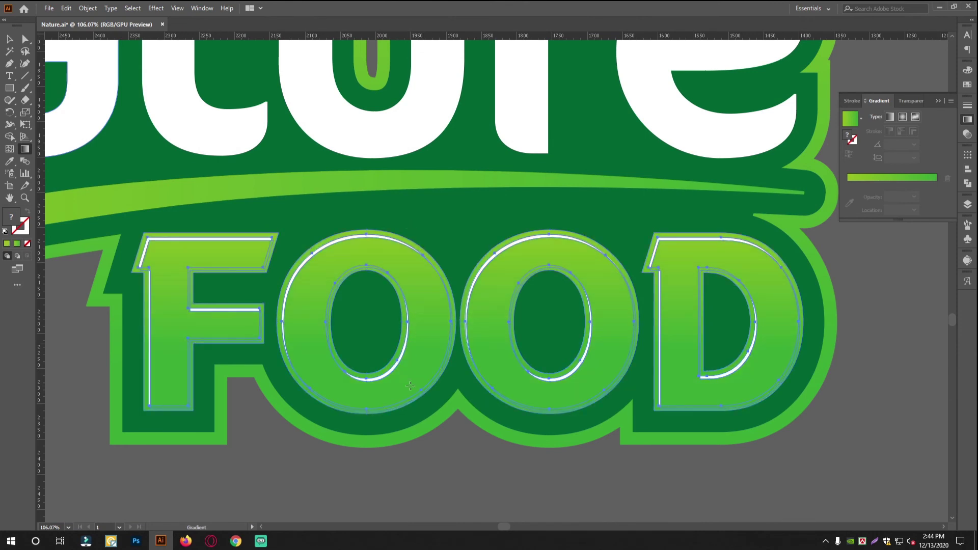
{"action": "left_click_drag", "start_coordinate": [413, 217], "coordinate": [410, 376]}
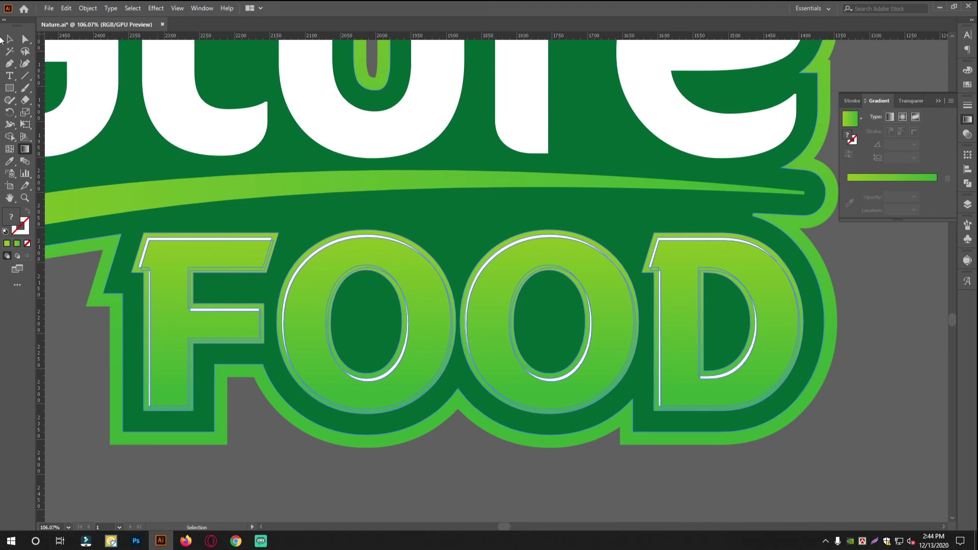
{"action": "key", "text": "v"}
{"action": "left_click", "coordinate": [482, 448]}
- Select all the letters of Nature and group them
{"action": "left_click_drag", "start_coordinate": [424, 263], "coordinate": [528, 259]}
{"action": "left_click", "coordinate": [527, 259]}
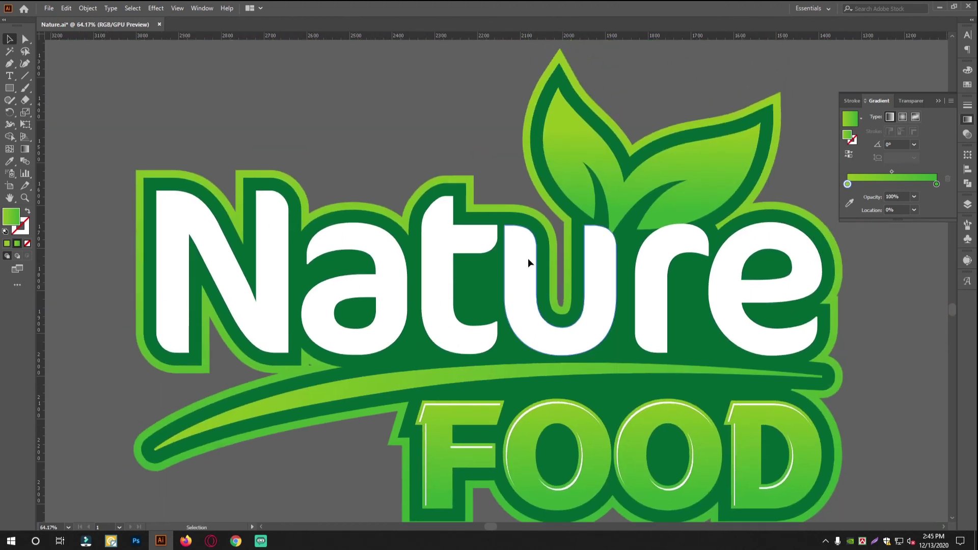
{"action": "left_click", "coordinate": [447, 234], "text": "shift"}
{"action": "left_click", "coordinate": [311, 244], "text": "shift"}
{"action": "left_click", "coordinate": [284, 234], "text": "shift"}
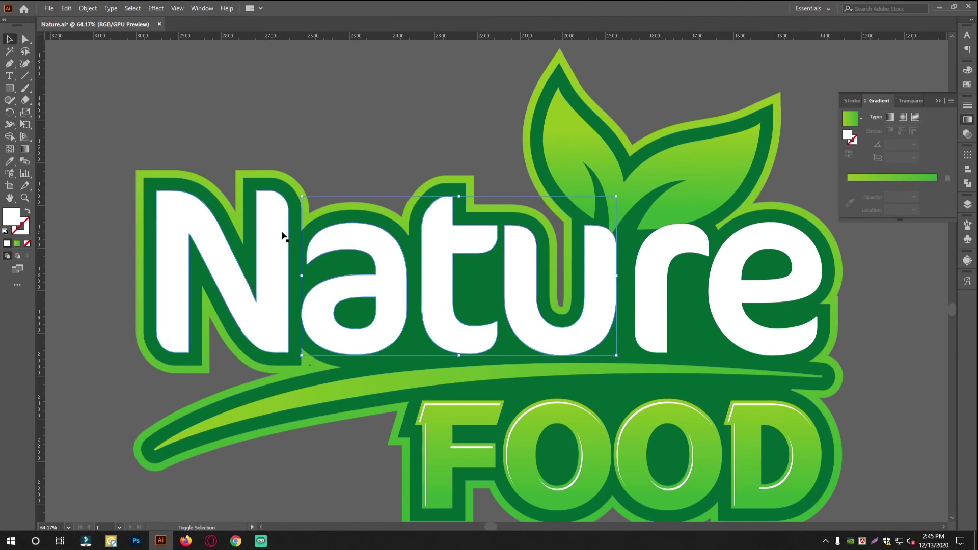
{"action": "left_click", "coordinate": [653, 250], "text": "shift"}
{"action": "left_click", "coordinate": [740, 235], "text": "shift"}
{"action": "key", "text": "ctrl+shift+a"}
- Try moving the Nature lettering downward and undo the move
{"action": "key", "text": "v"}
{"action": "left_click", "coordinate": [685, 248]}
{"action": "left_click_drag", "start_coordinate": [678, 247], "coordinate": [684, 342]}
{"action": "key", "text": "ctrl+z"}
- Create an inset copy of the grouped Nature lettering with an offset path of -7 px and mitered joins
{"action": "scroll", "coordinate": [459, 279], "scroll_direction": "up", "scroll_amount": 1}
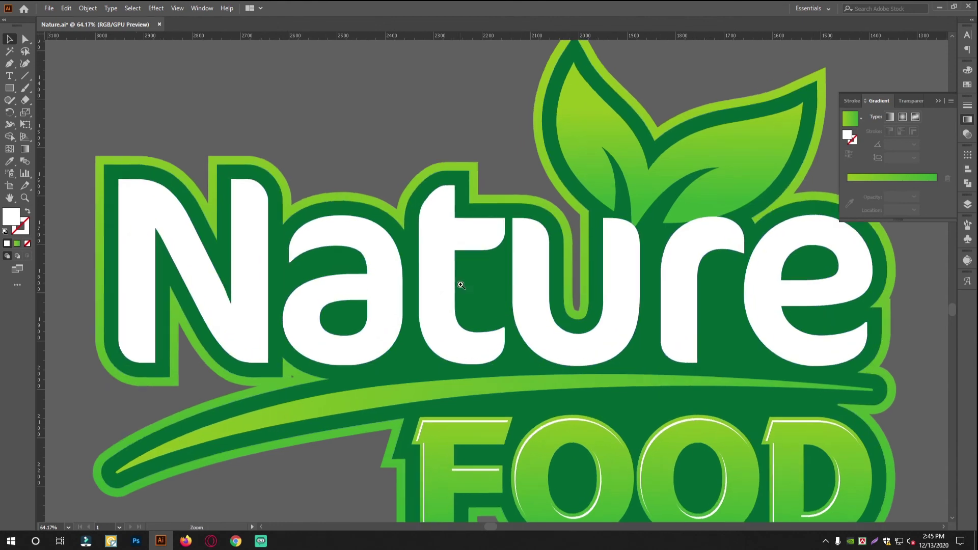
{"action": "left_click", "coordinate": [88, 8]}
{"action": "mouse_move", "coordinate": [128, 250]}
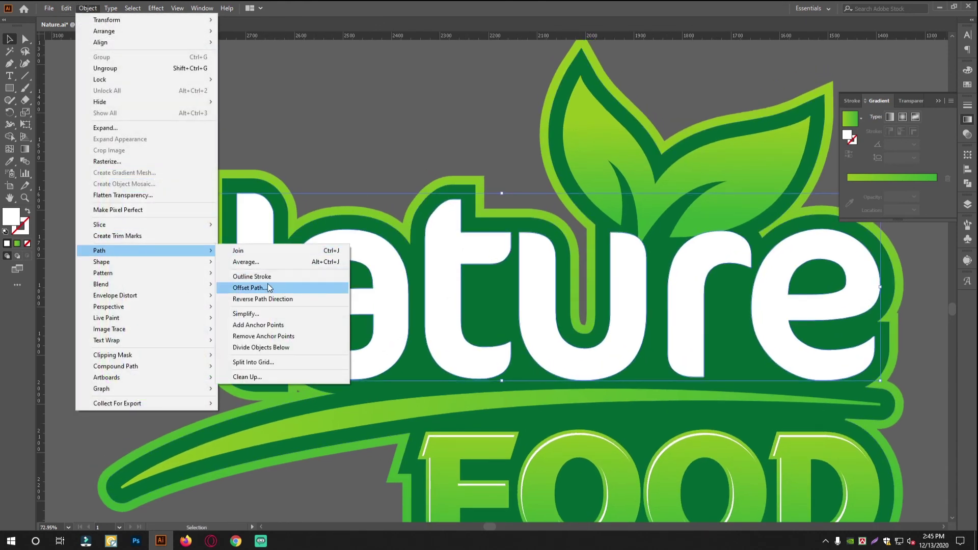
{"action": "left_click", "coordinate": [250, 288]}
{"action": "left_click", "coordinate": [424, 296]}
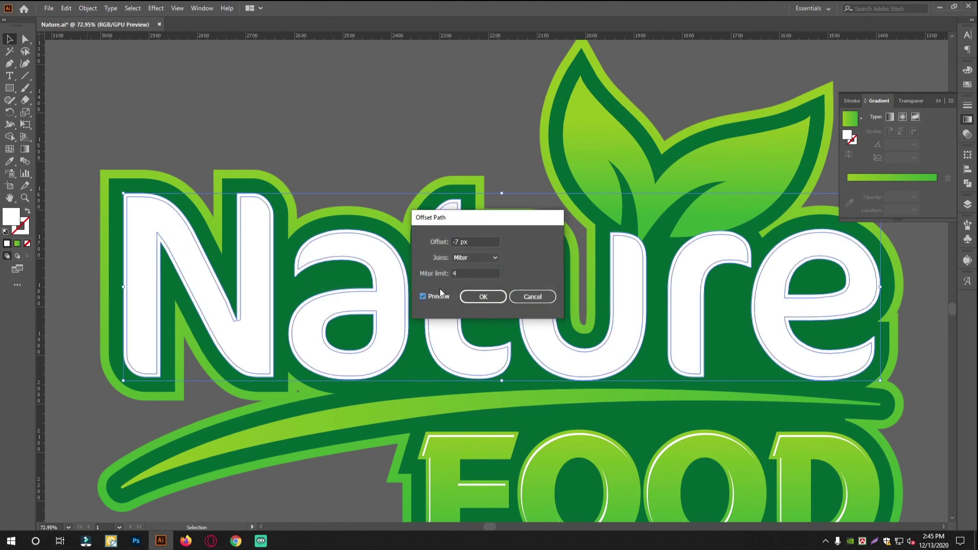
{"action": "left_click", "coordinate": [476, 242]}
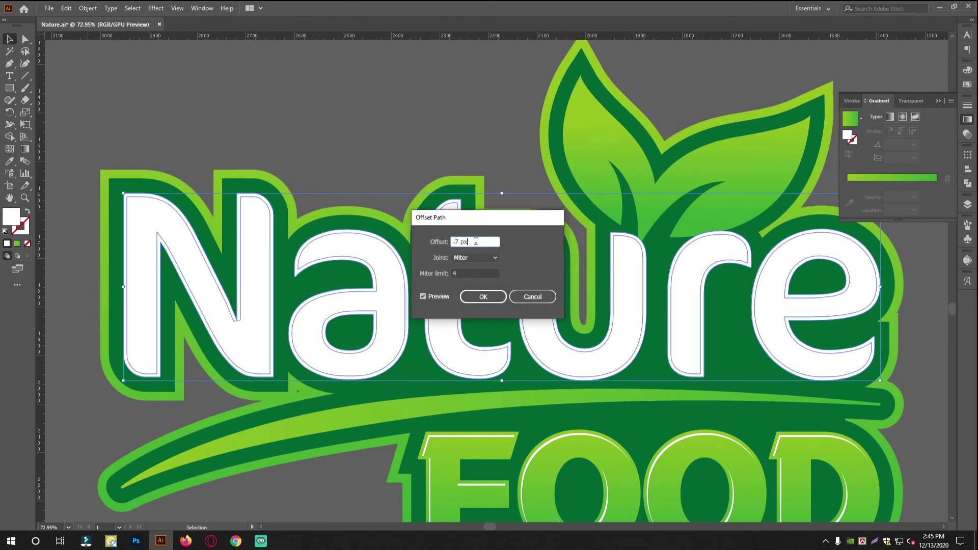
{"action": "left_click", "coordinate": [483, 296]}
- Fill the inset copy of the Nature lettering with the logo's dark green by sampling it
{"action": "double_click", "coordinate": [16, 221]}
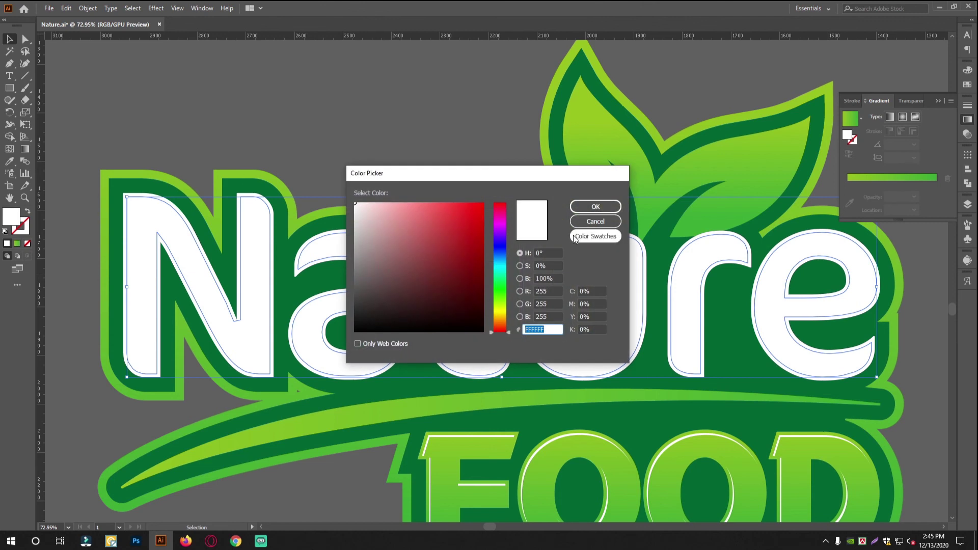
{"action": "left_click", "coordinate": [597, 222]}
{"action": "left_click", "coordinate": [10, 162]}
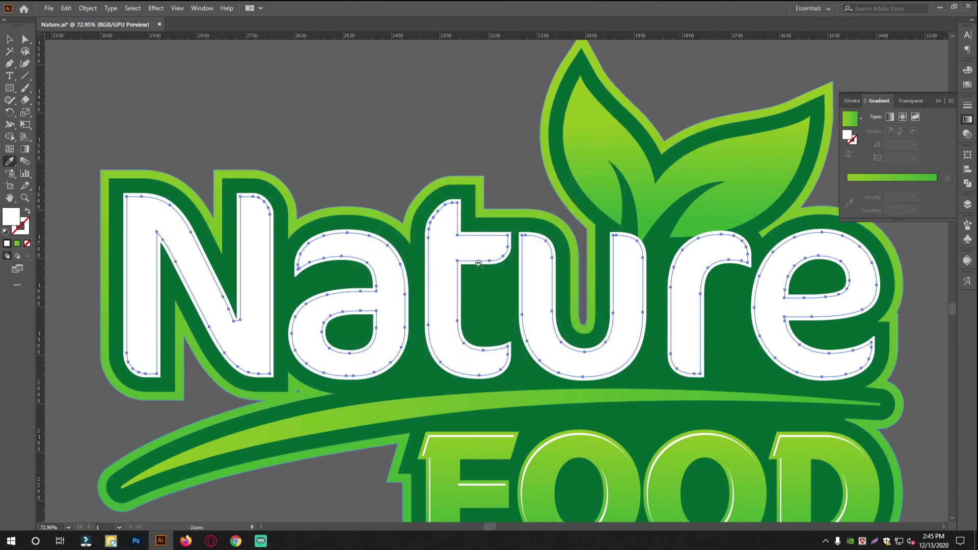
{"action": "left_click", "coordinate": [479, 264], "text": "ctrl+alt"}
{"action": "left_click_drag", "start_coordinate": [826, 48], "coordinate": [570, 212]}
{"action": "left_click", "coordinate": [564, 123]}
{"action": "left_click_drag", "start_coordinate": [354, 321], "coordinate": [655, 164]}
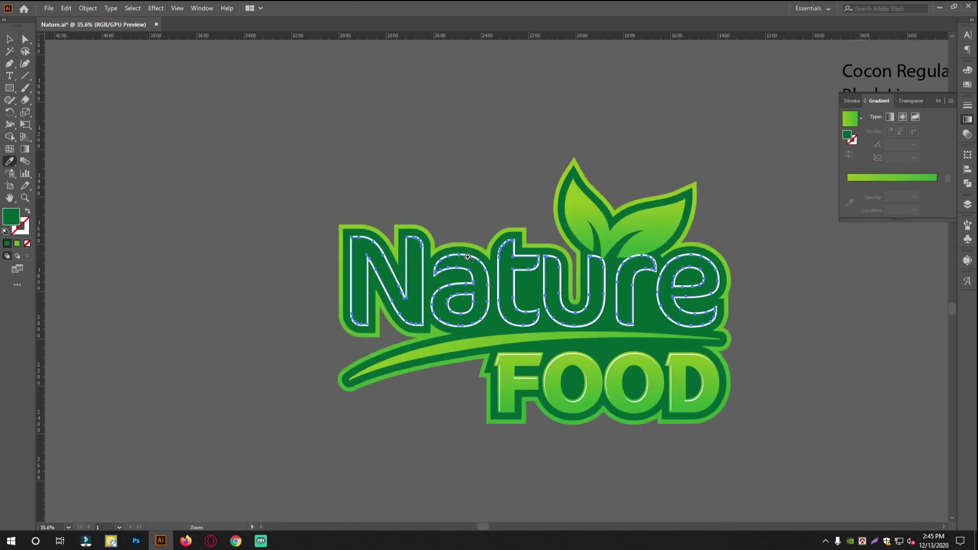
- Duplicate the dark green inset lettering and shift the copy slightly down and to the right
{"action": "left_click", "coordinate": [466, 264], "text": "ctrl"}
{"action": "left_click", "coordinate": [9, 39]}
{"action": "left_click", "coordinate": [339, 248], "text": "ctrl"}
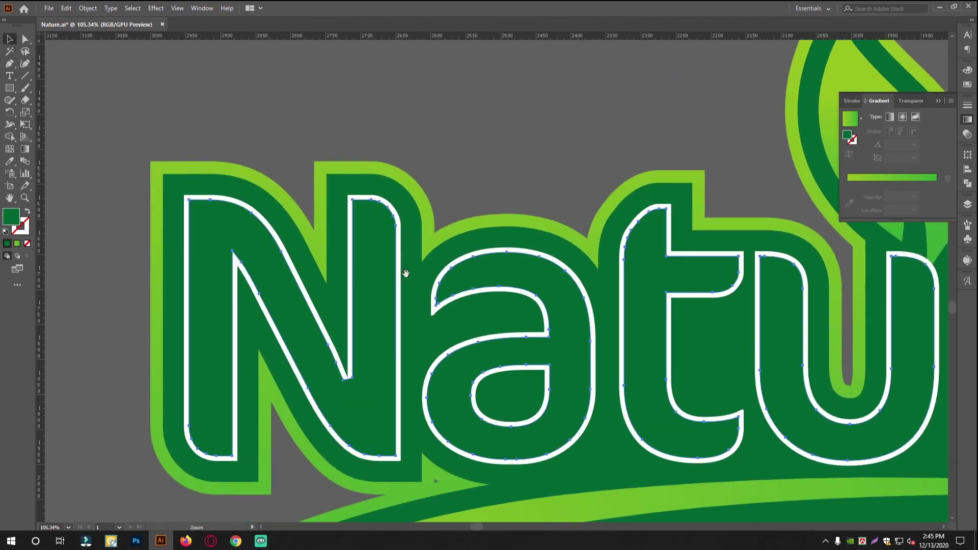
{"action": "left_click", "coordinate": [322, 264], "text": "ctrl"}
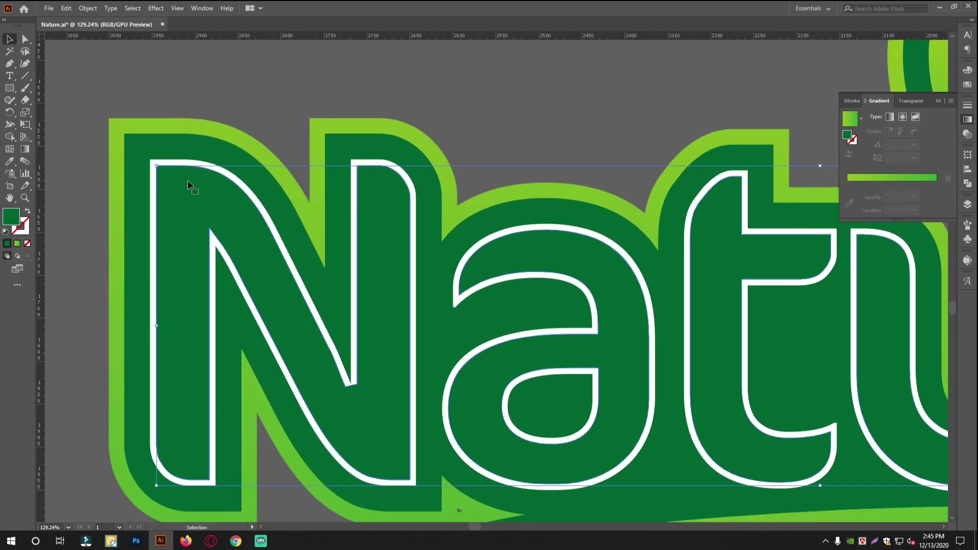
{"action": "left_click_drag", "start_coordinate": [200, 168], "coordinate": [195, 198]}
{"action": "left_click_drag", "start_coordinate": [236, 162], "coordinate": [287, 181]}
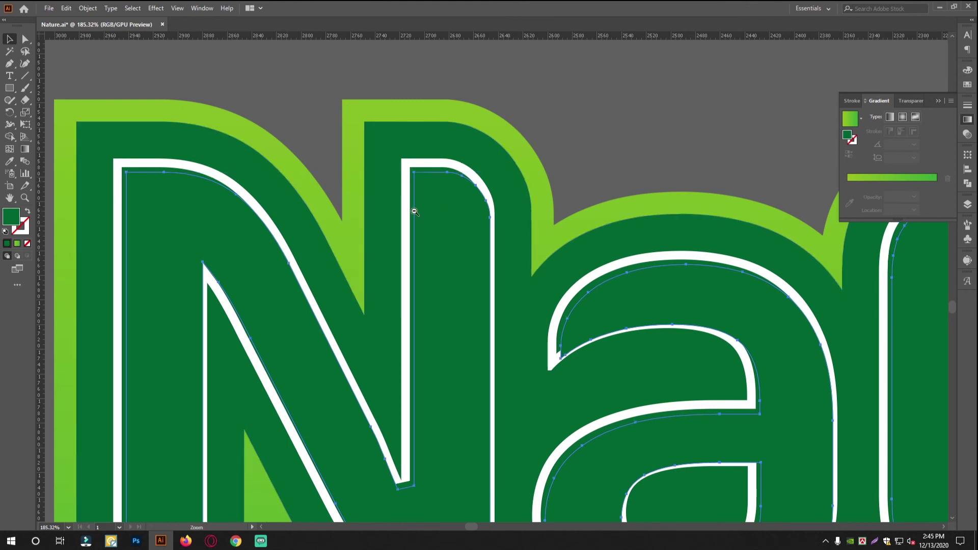
{"action": "left_click_drag", "start_coordinate": [415, 211], "coordinate": [360, 221]}
- Fill the shifted Nature copy with white sampled from the lettering's border, leaving thin dark green inset lines
{"action": "left_click", "coordinate": [9, 163]}
{"action": "left_click_drag", "start_coordinate": [210, 133], "coordinate": [304, 197]}
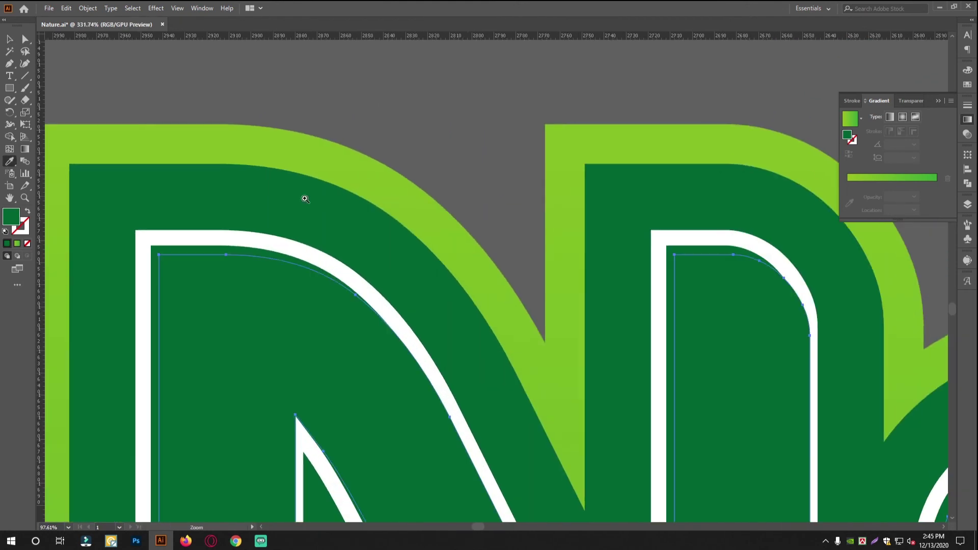
{"action": "left_click", "coordinate": [211, 232]}
{"action": "left_click_drag", "start_coordinate": [408, 251], "coordinate": [236, 248]}
{"action": "left_click_drag", "start_coordinate": [348, 150], "coordinate": [167, 123]}
- Deselect the lettering and examine the inset lines across the Nature letters
{"action": "left_click", "coordinate": [11, 41]}
{"action": "left_click", "coordinate": [424, 164]}
{"action": "mouse_move", "coordinate": [480, 329]}
{"action": "left_mouse_down"}
{"action": "mouse_move", "coordinate": [413, 317]}
{"action": "mouse_move", "coordinate": [485, 321]}
{"action": "left_mouse_up"}
{"action": "left_click_drag", "start_coordinate": [714, 363], "coordinate": [266, 359]}
{"action": "left_click_drag", "start_coordinate": [666, 355], "coordinate": [579, 351]}
{"action": "left_click_drag", "start_coordinate": [699, 345], "coordinate": [593, 345]}
{"action": "left_click_drag", "start_coordinate": [519, 343], "coordinate": [441, 335]}
{"action": "left_click_drag", "start_coordinate": [564, 389], "coordinate": [655, 306]}
{"action": "left_click", "coordinate": [725, 260]}
- Place a large white rectangle as a backdrop behind the whole logo
{"action": "left_click_drag", "start_coordinate": [733, 216], "coordinate": [933, 242]}
{"action": "left_click_drag", "start_coordinate": [643, 249], "coordinate": [494, 285]}
{"action": "left_click_drag", "start_coordinate": [571, 284], "coordinate": [350, 339]}
{"action": "left_click_drag", "start_coordinate": [449, 360], "coordinate": [586, 273]}
{"action": "left_click_drag", "start_coordinate": [663, 268], "coordinate": [277, 416]}
{"action": "left_click_drag", "start_coordinate": [380, 356], "coordinate": [544, 357]}
{"action": "left_click_drag", "start_coordinate": [422, 284], "coordinate": [477, 295]}
{"action": "left_click_drag", "start_coordinate": [371, 284], "coordinate": [384, 215]}
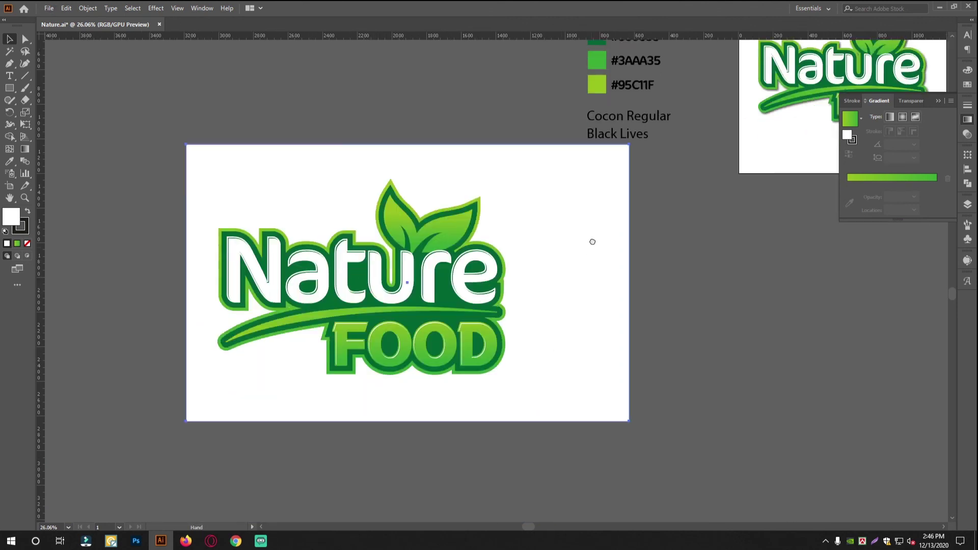
- Select all parts of the recreated logo without the white backdrop and group them
{"action": "left_click", "coordinate": [471, 301], "text": "ctrl"}
{"action": "key", "text": "ctrl+a"}
{"action": "key", "text": "ctrl+shift+a"}
{"action": "scroll", "coordinate": [755, 333], "scroll_direction": "down", "scroll_amount": 2}
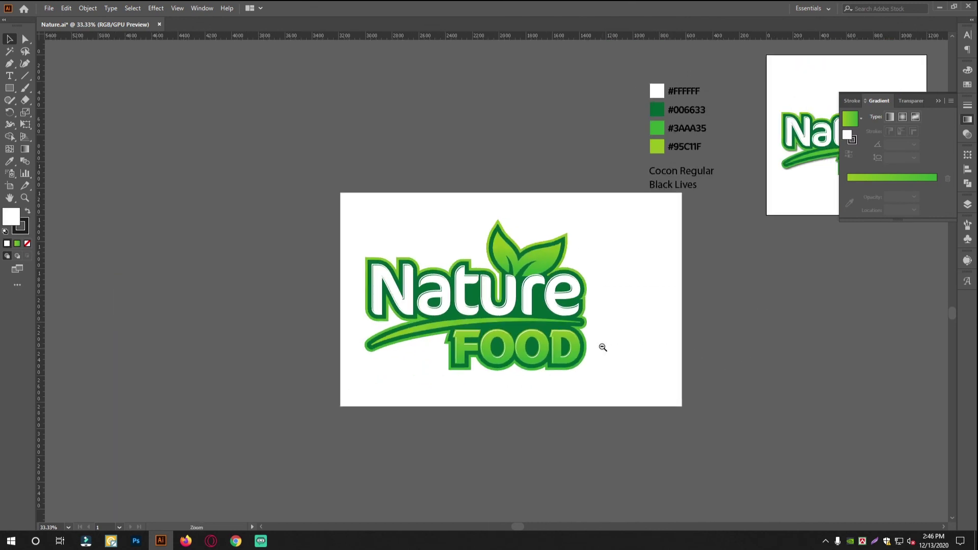
{"action": "left_click", "coordinate": [531, 231]}
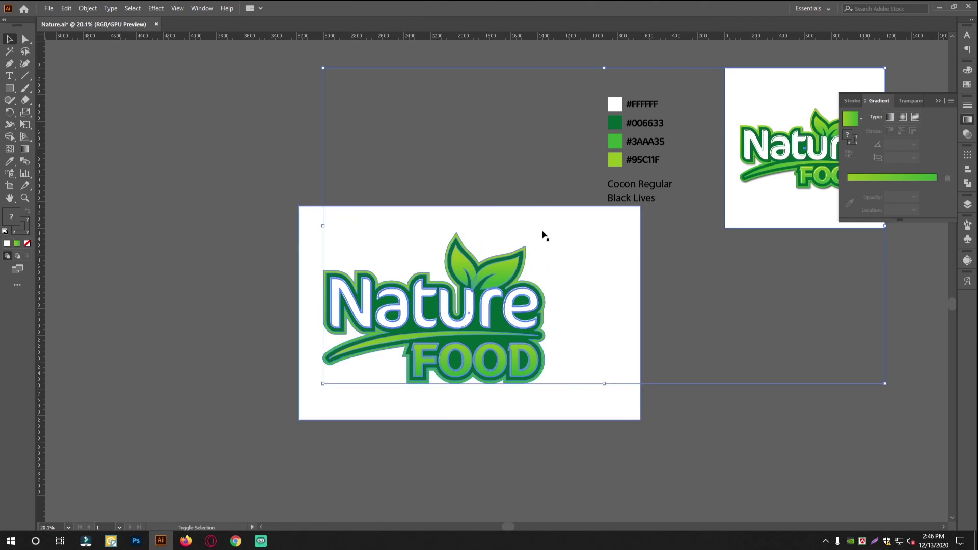
{"action": "left_click", "coordinate": [690, 455]}
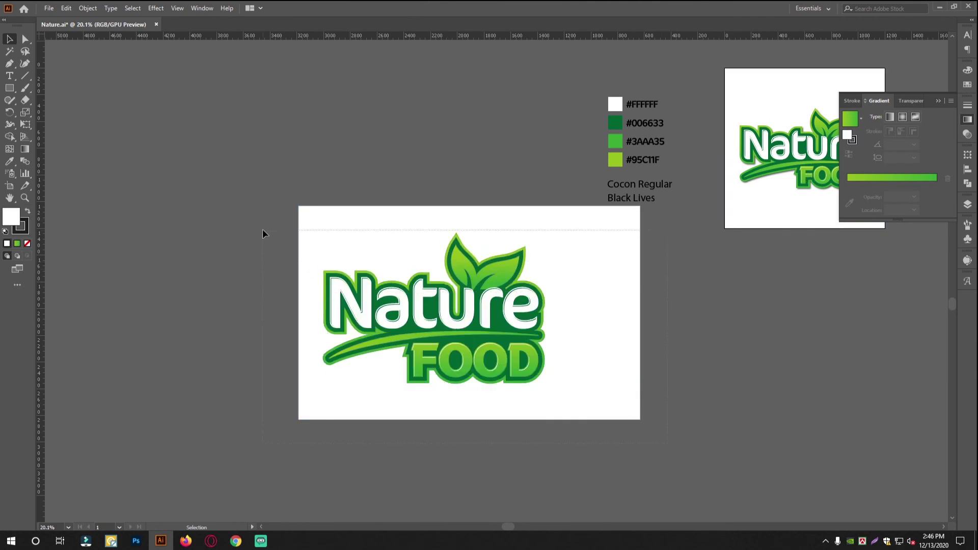
{"action": "left_click_drag", "start_coordinate": [264, 231], "coordinate": [572, 248]}
{"action": "key", "text": "a"}
{"action": "left_click", "coordinate": [768, 349]}
{"action": "scroll", "coordinate": [714, 326], "scroll_direction": "up", "scroll_amount": 2}
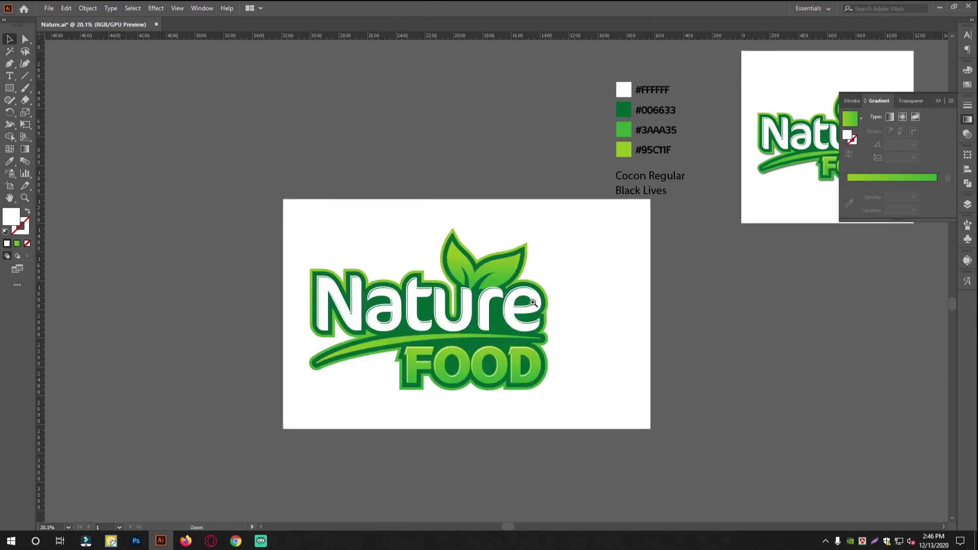
- Apply a black drop shadow to the grouped logo in Multiply mode with 75% opacity, 7 px X and Y offsets and 5 px blur
{"action": "left_click", "coordinate": [424, 303]}
{"action": "left_click", "coordinate": [156, 8]}
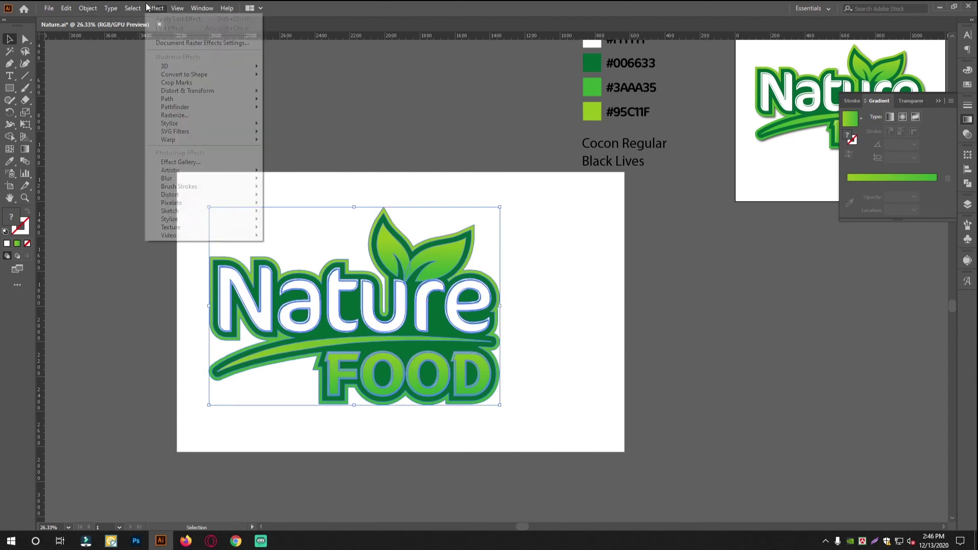
{"action": "mouse_move", "coordinate": [189, 123]}
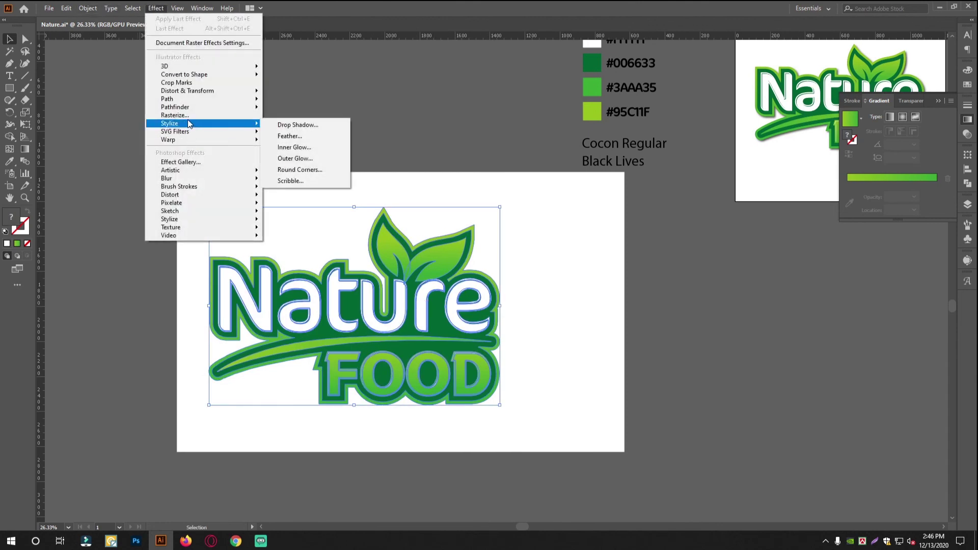
{"action": "left_click", "coordinate": [298, 125]}
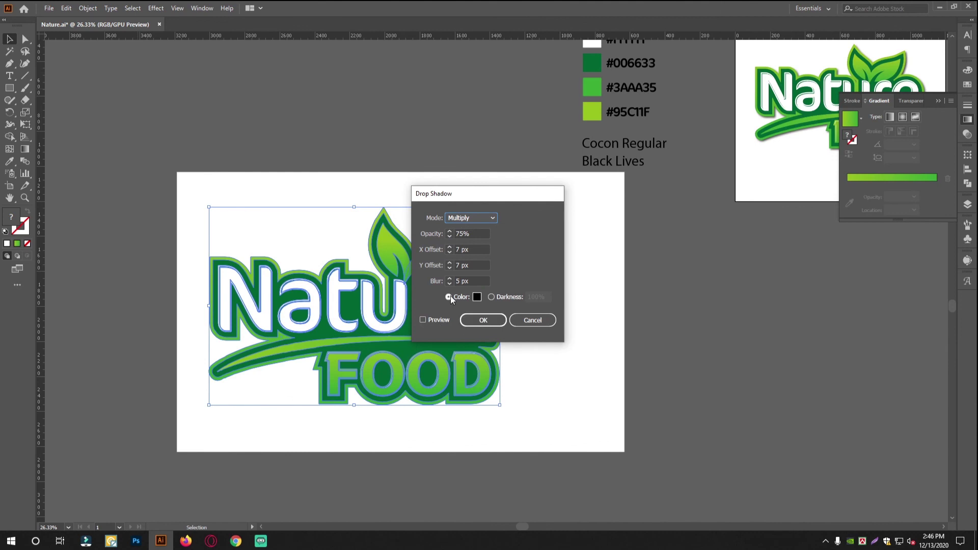
{"action": "left_click_drag", "start_coordinate": [490, 190], "coordinate": [609, 213]}
{"action": "left_click", "coordinate": [545, 343]}
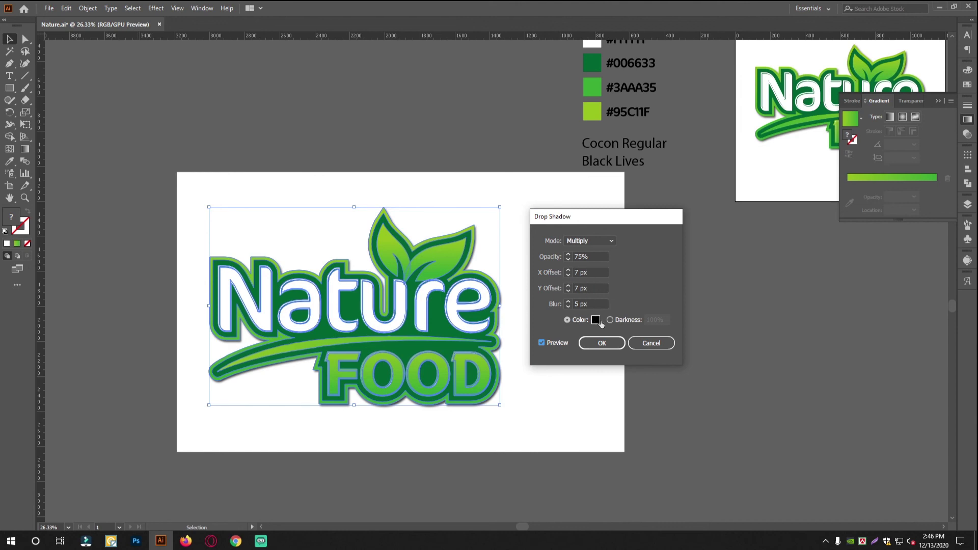
{"action": "left_click", "coordinate": [609, 348]}
{"action": "left_click", "coordinate": [716, 351]}
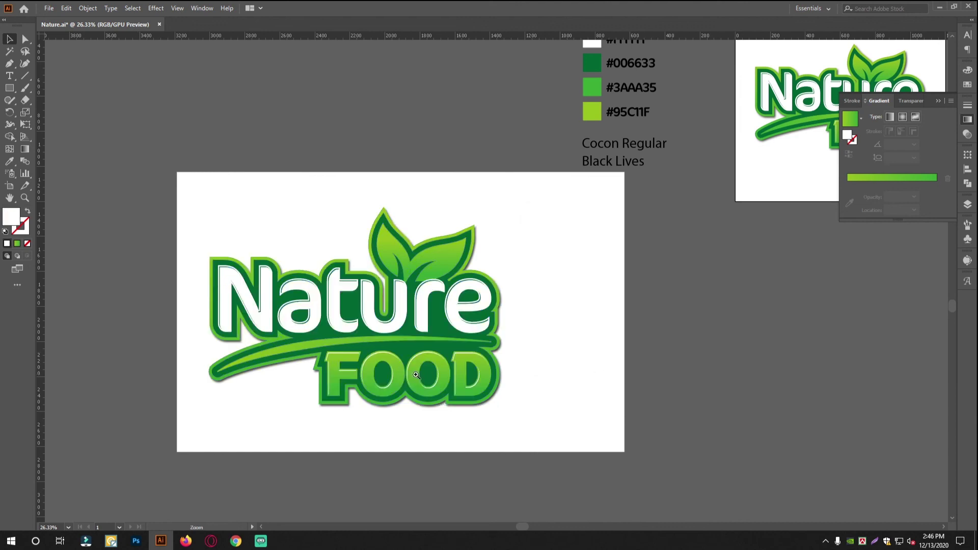
- Examine the finished logo up close and as a whole, checking the lettering lines, leaves, swoosh and drop shadow
{"action": "left_click_drag", "start_coordinate": [417, 376], "coordinate": [557, 377]}
{"action": "left_click_drag", "start_coordinate": [368, 342], "coordinate": [498, 343]}
{"action": "left_click_drag", "start_coordinate": [474, 343], "coordinate": [509, 344]}
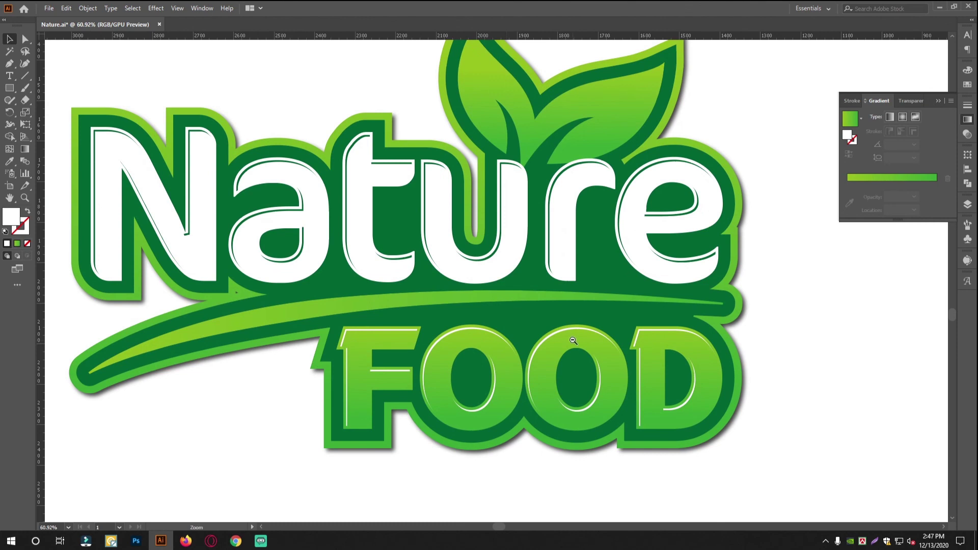
{"action": "left_click_drag", "start_coordinate": [574, 341], "coordinate": [549, 340]}
{"action": "left_click_drag", "start_coordinate": [664, 348], "coordinate": [617, 344]}
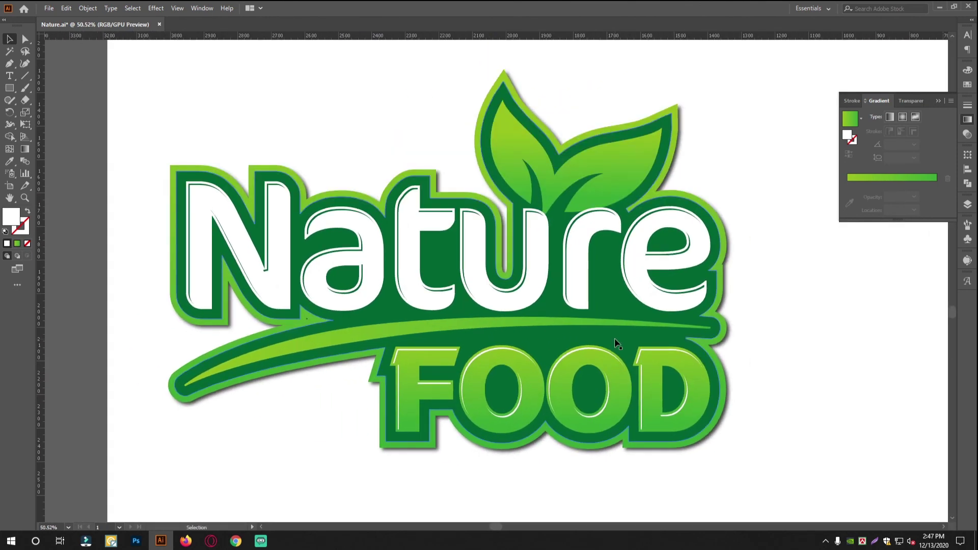
{"action": "left_click_drag", "start_coordinate": [643, 257], "coordinate": [662, 258]}
{"action": "left_click_drag", "start_coordinate": [564, 254], "coordinate": [635, 259]}
{"action": "left_click_drag", "start_coordinate": [635, 258], "coordinate": [543, 276]}
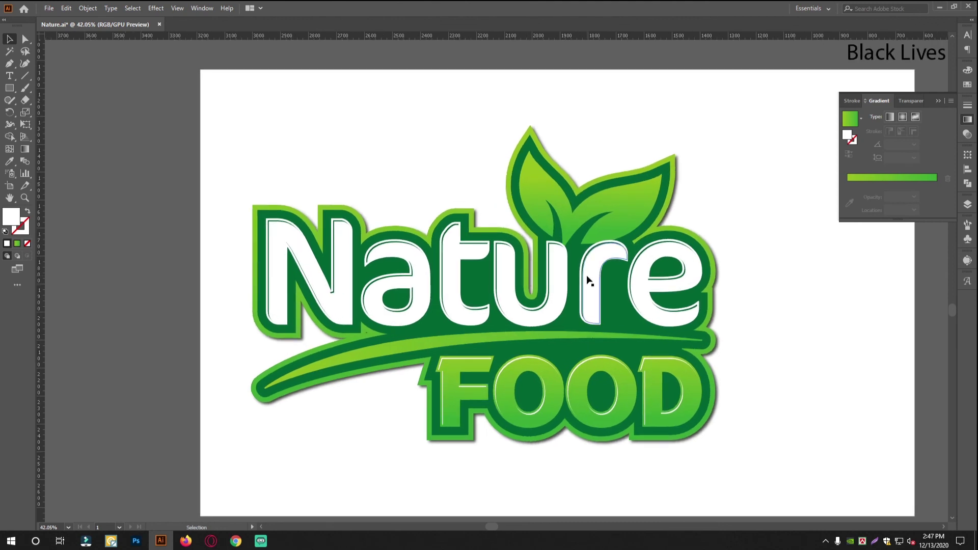
{"action": "left_click_drag", "start_coordinate": [592, 304], "coordinate": [591, 279]}
{"action": "left_click_drag", "start_coordinate": [591, 279], "coordinate": [566, 253]}
{"action": "left_click_drag", "start_coordinate": [587, 257], "coordinate": [592, 267]}
{"action": "left_click_drag", "start_coordinate": [503, 260], "coordinate": [579, 322]}
{"action": "left_click_drag", "start_coordinate": [500, 326], "coordinate": [535, 310]}
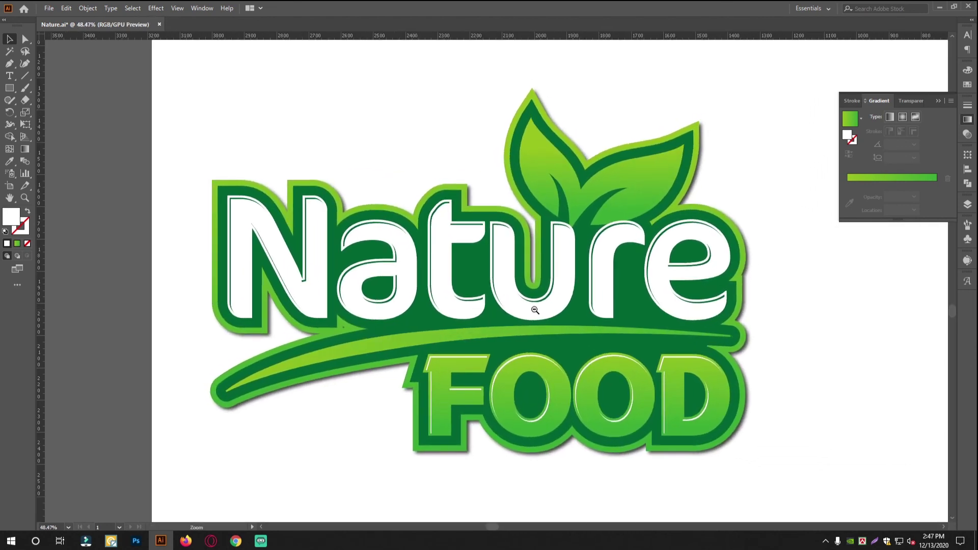
{"action": "scroll", "coordinate": [514, 278], "scroll_direction": "down", "scroll_amount": 3}
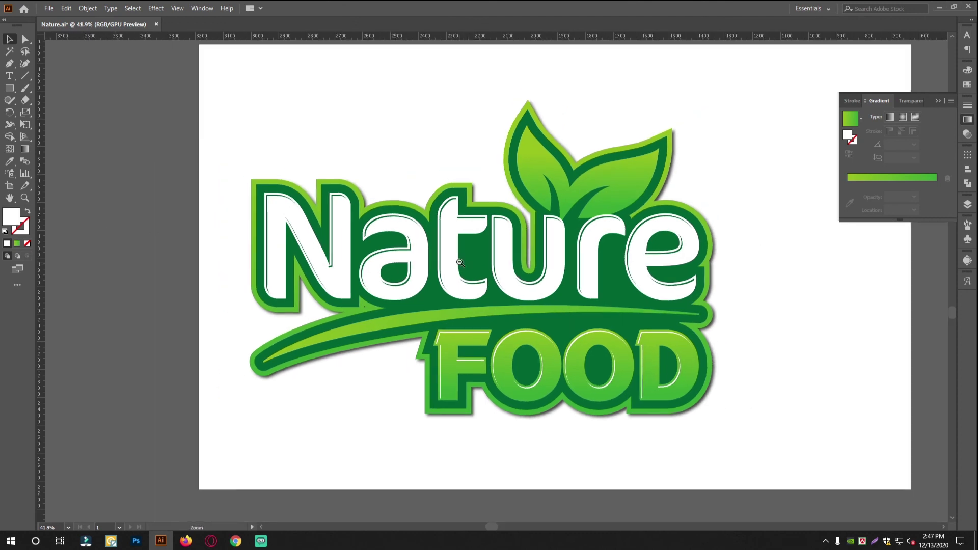
{"action": "scroll", "coordinate": [477, 273], "scroll_direction": "up", "scroll_amount": 3}
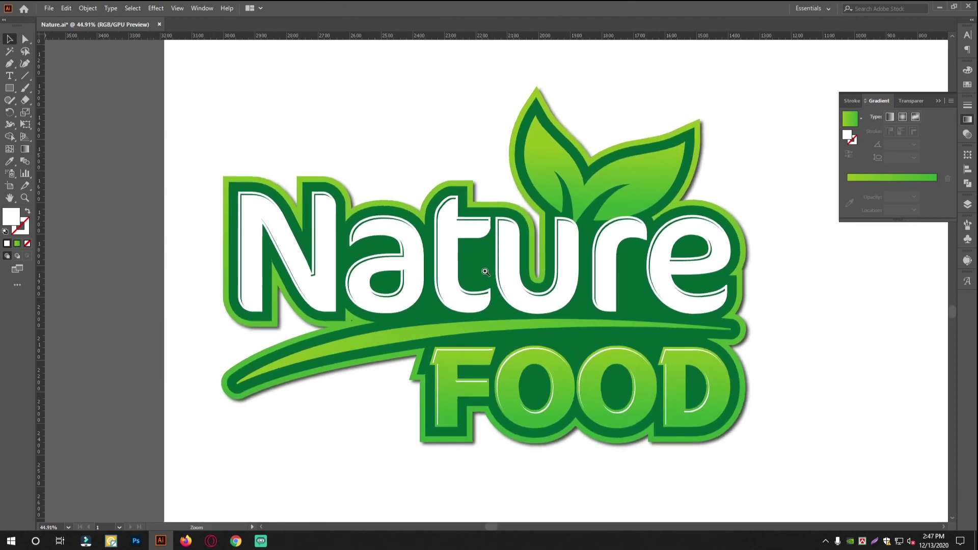
{"action": "scroll", "coordinate": [483, 284], "scroll_direction": "up", "scroll_amount": 3}
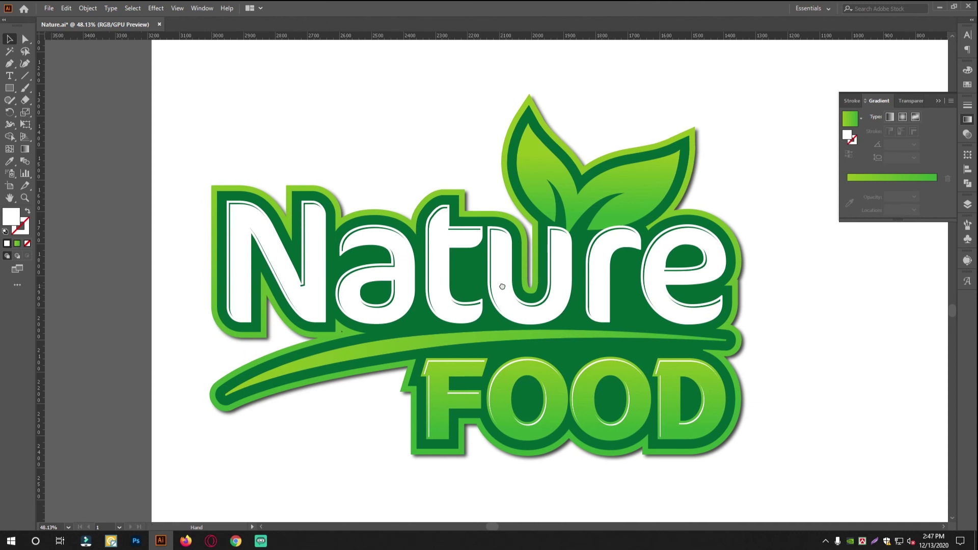